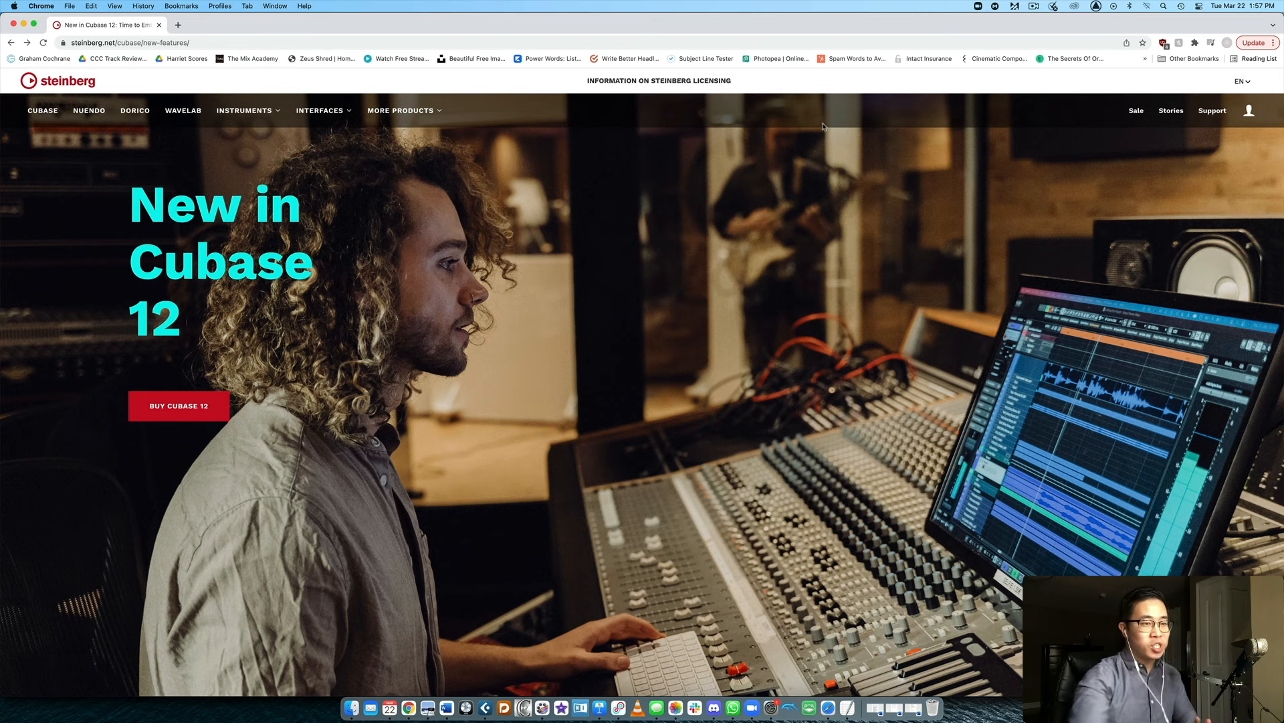
Step: Read through the Cubase 12 new-features page, from the highlights down to the Professional Standards section
{"action": "scroll", "coordinate": [848, 198], "scroll_direction": "down", "scroll_amount": 4}
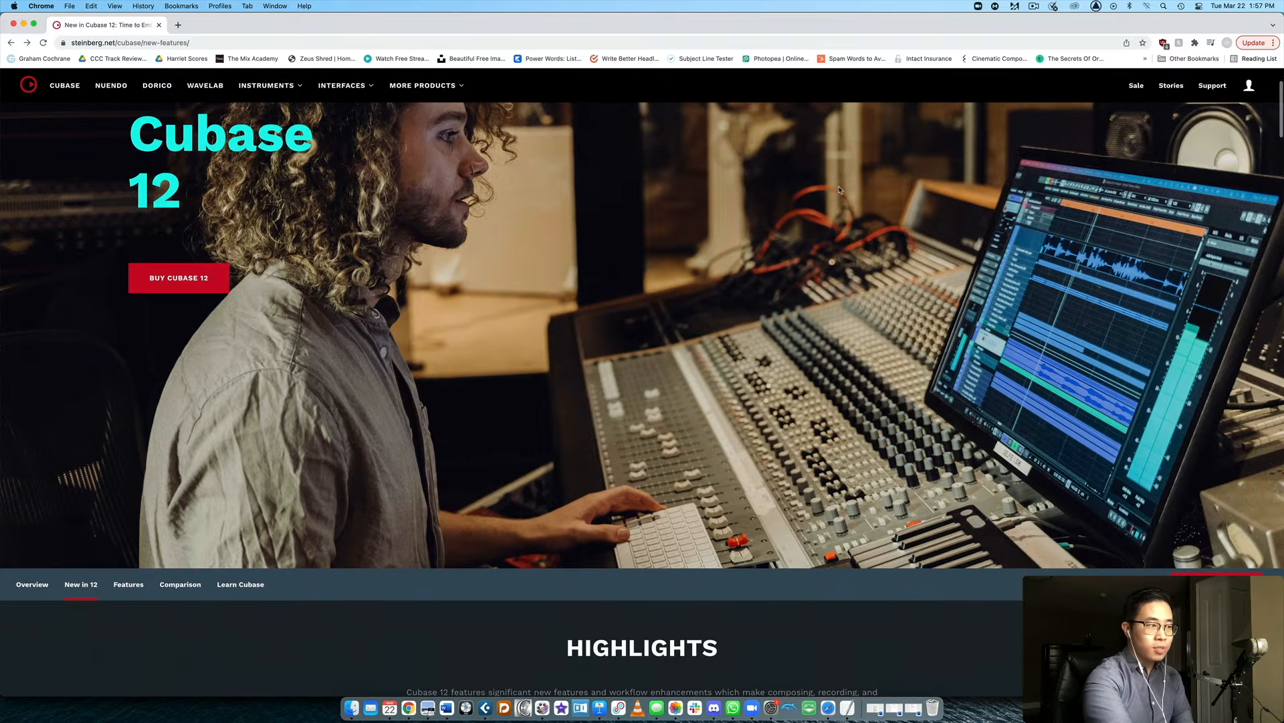
{"action": "scroll", "coordinate": [840, 190], "scroll_direction": "down", "scroll_amount": 3}
{"action": "scroll", "coordinate": [897, 208], "scroll_direction": "up", "scroll_amount": 5}
{"action": "scroll", "coordinate": [960, 235], "scroll_direction": "down", "scroll_amount": 2}
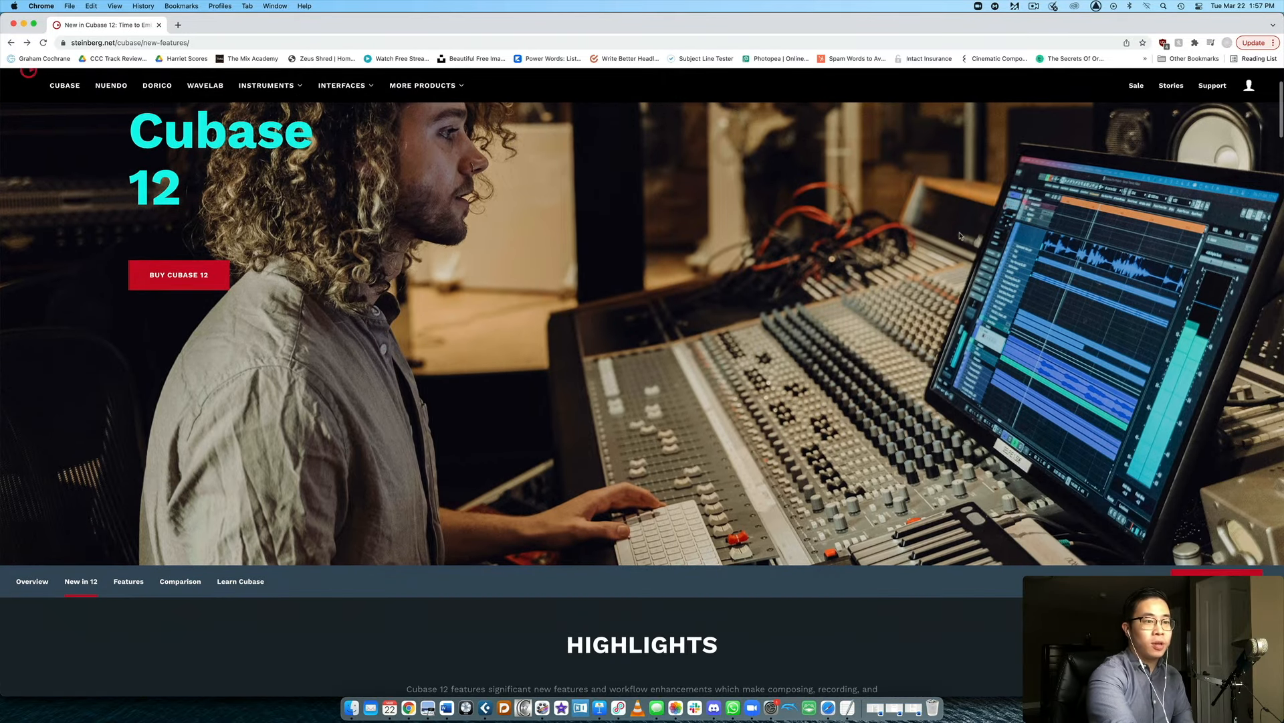
{"action": "scroll", "coordinate": [960, 235], "scroll_direction": "down", "scroll_amount": 8}
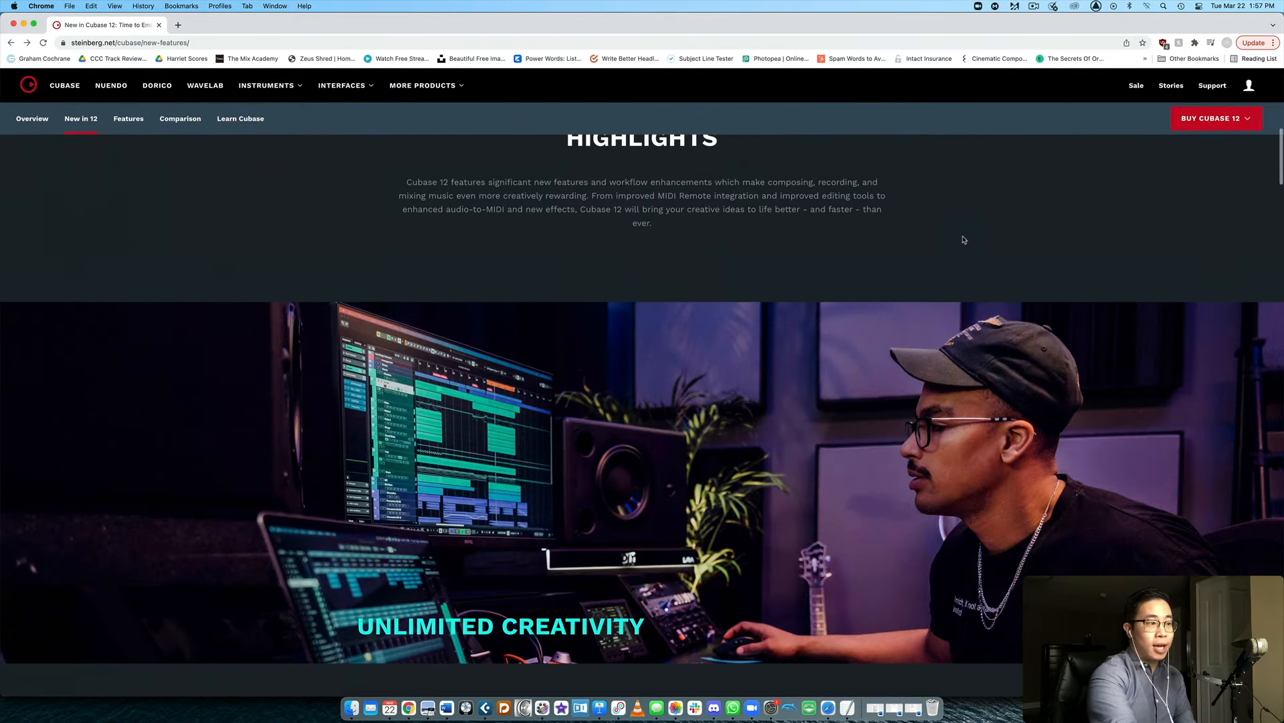
{"action": "scroll", "coordinate": [992, 242], "scroll_direction": "down", "scroll_amount": 10}
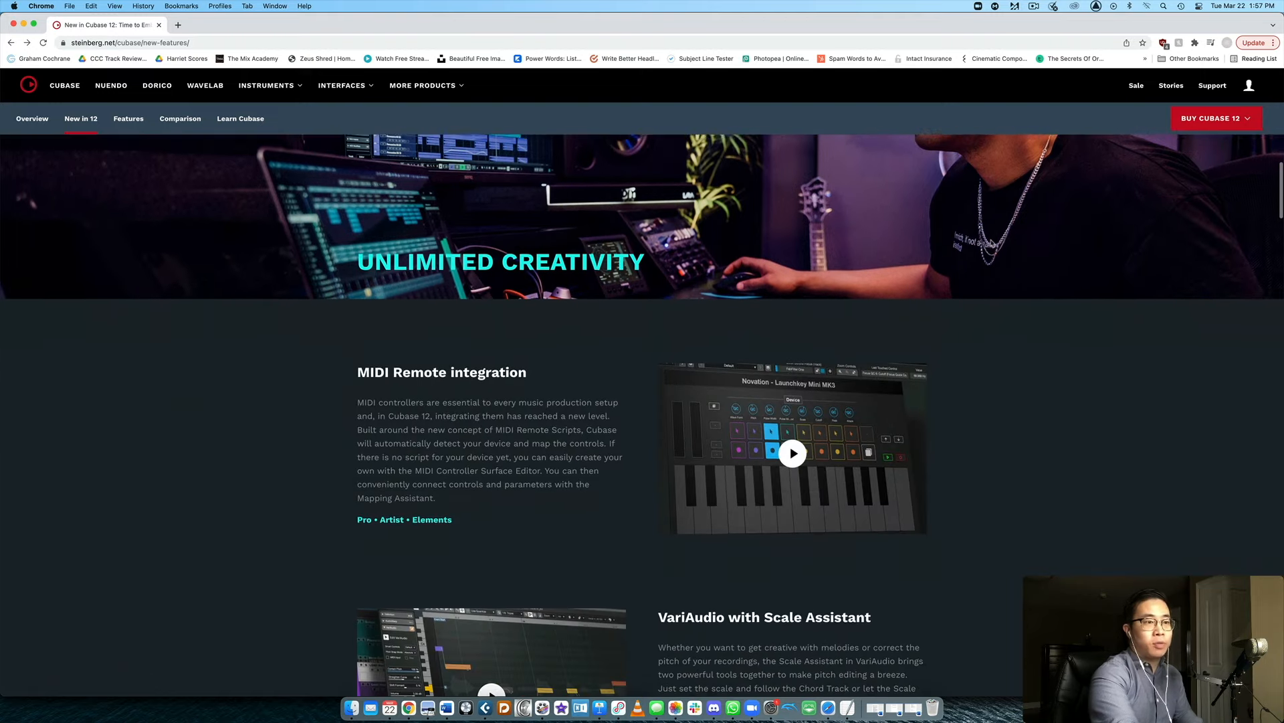
{"action": "scroll", "coordinate": [992, 243], "scroll_direction": "down", "scroll_amount": 2}
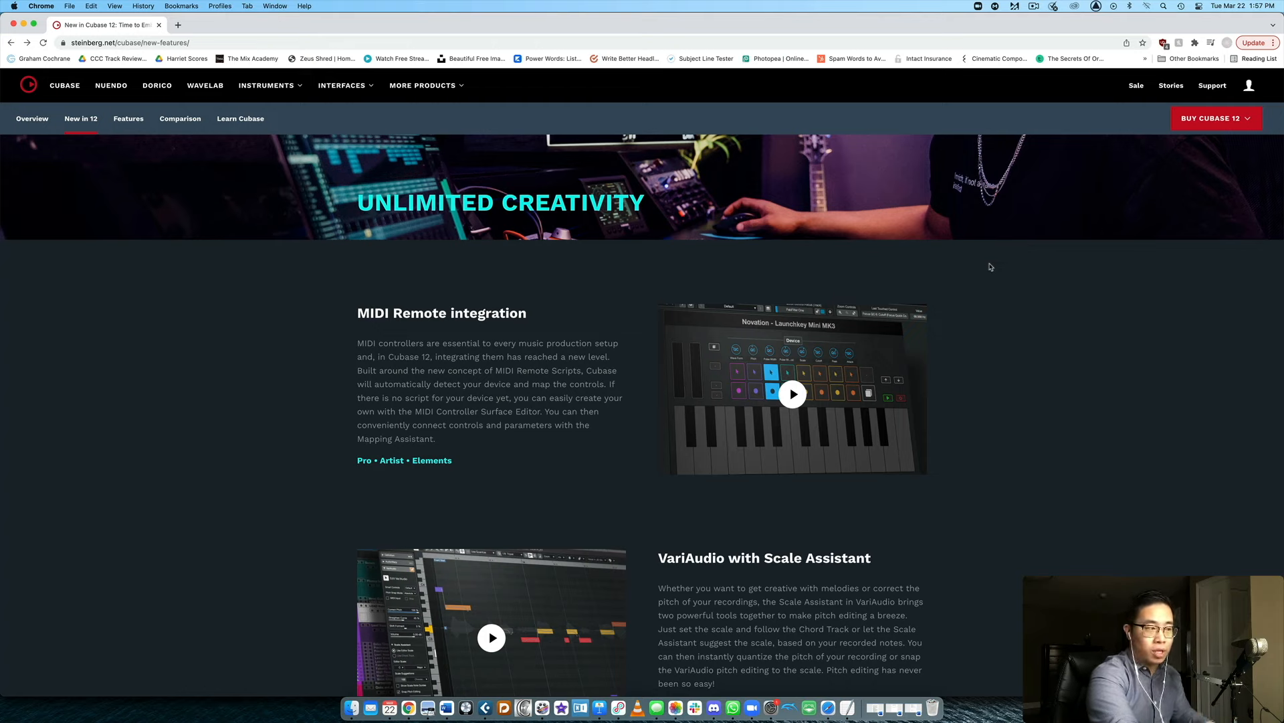
{"action": "scroll", "coordinate": [984, 266], "scroll_direction": "down", "scroll_amount": 2}
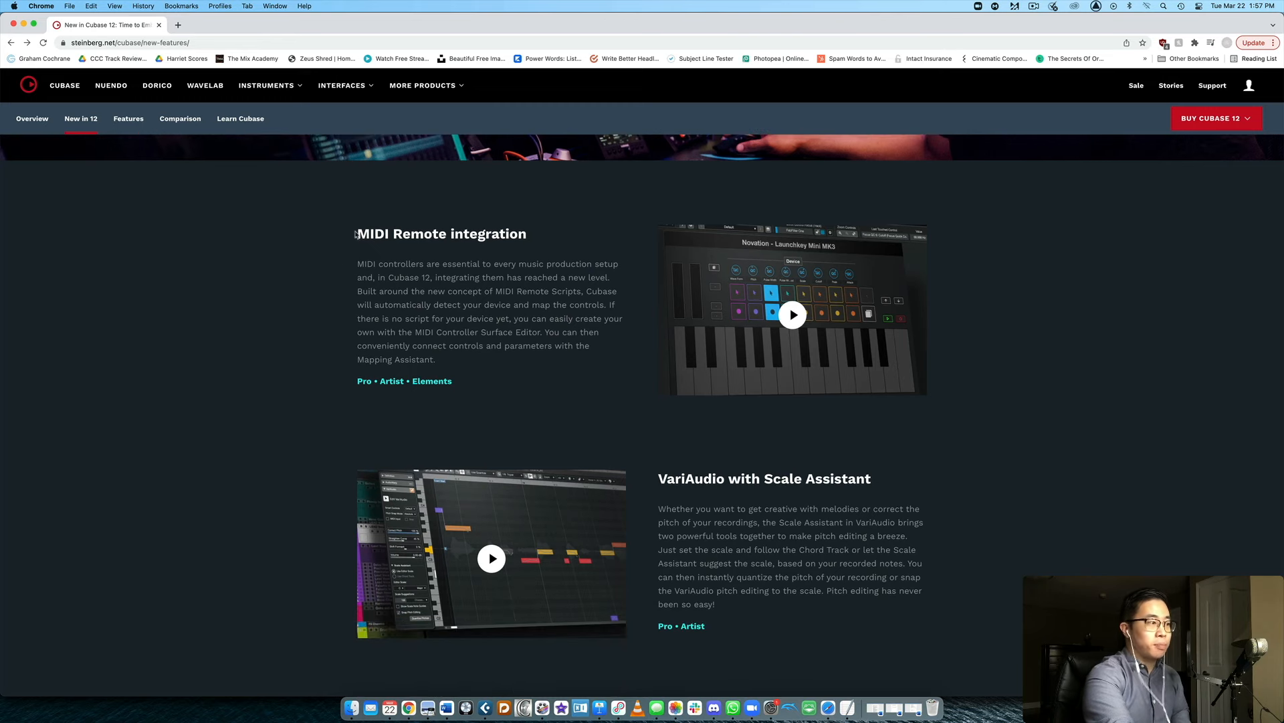
{"action": "scroll", "coordinate": [799, 329], "scroll_direction": "down", "scroll_amount": 4}
{"action": "scroll", "coordinate": [799, 329], "scroll_direction": "down", "scroll_amount": 8}
{"action": "scroll", "coordinate": [571, 317], "scroll_direction": "down", "scroll_amount": 4}
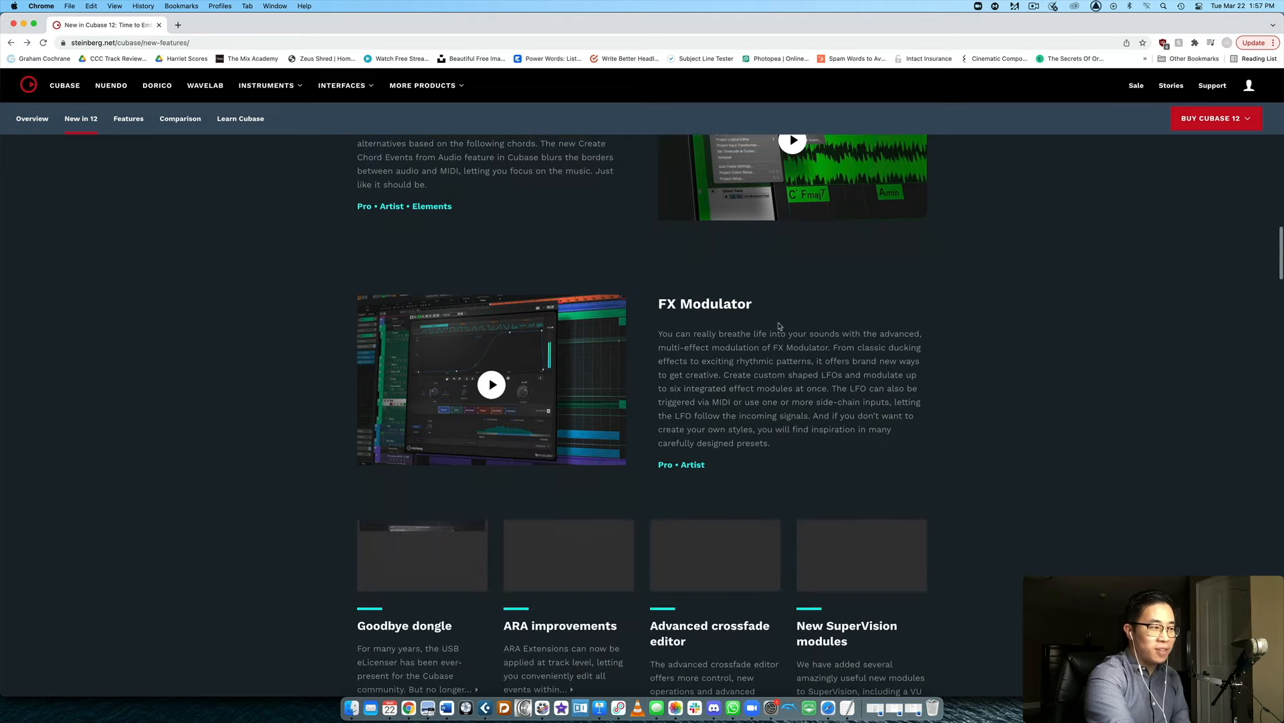
{"action": "scroll", "coordinate": [1062, 280], "scroll_direction": "down", "scroll_amount": 6}
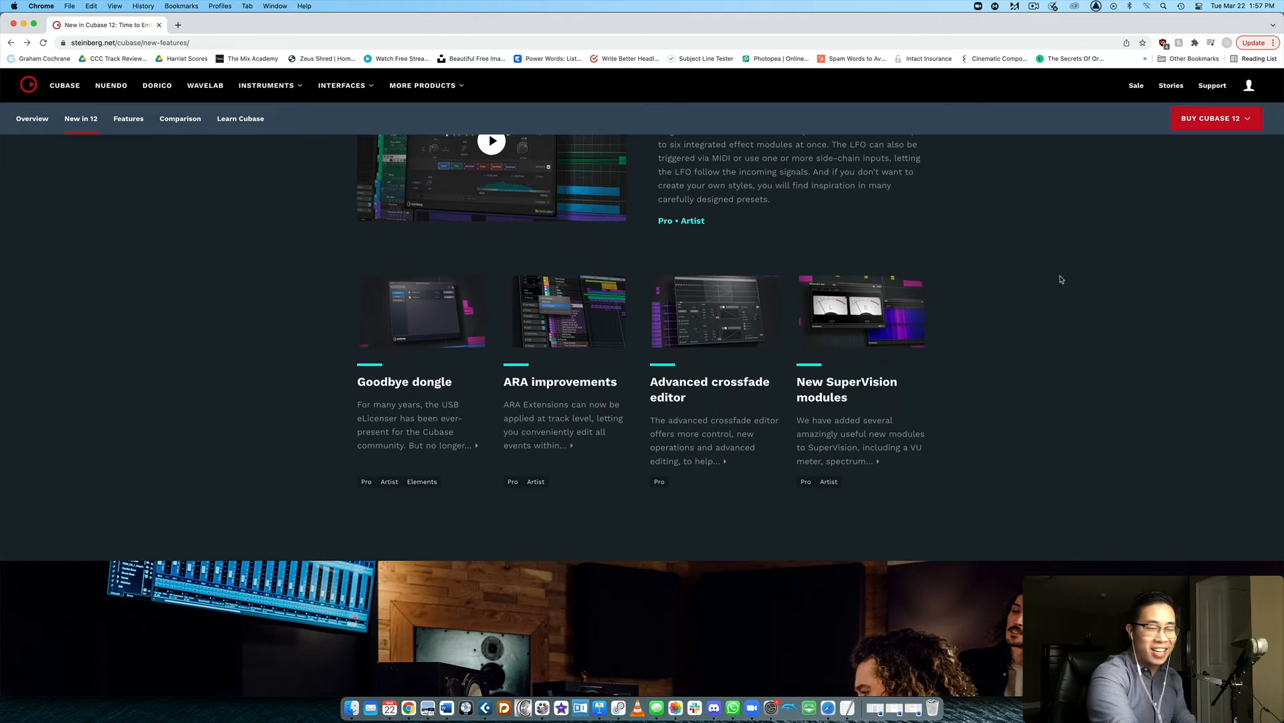
{"action": "scroll", "coordinate": [1043, 282], "scroll_direction": "down", "scroll_amount": 15}
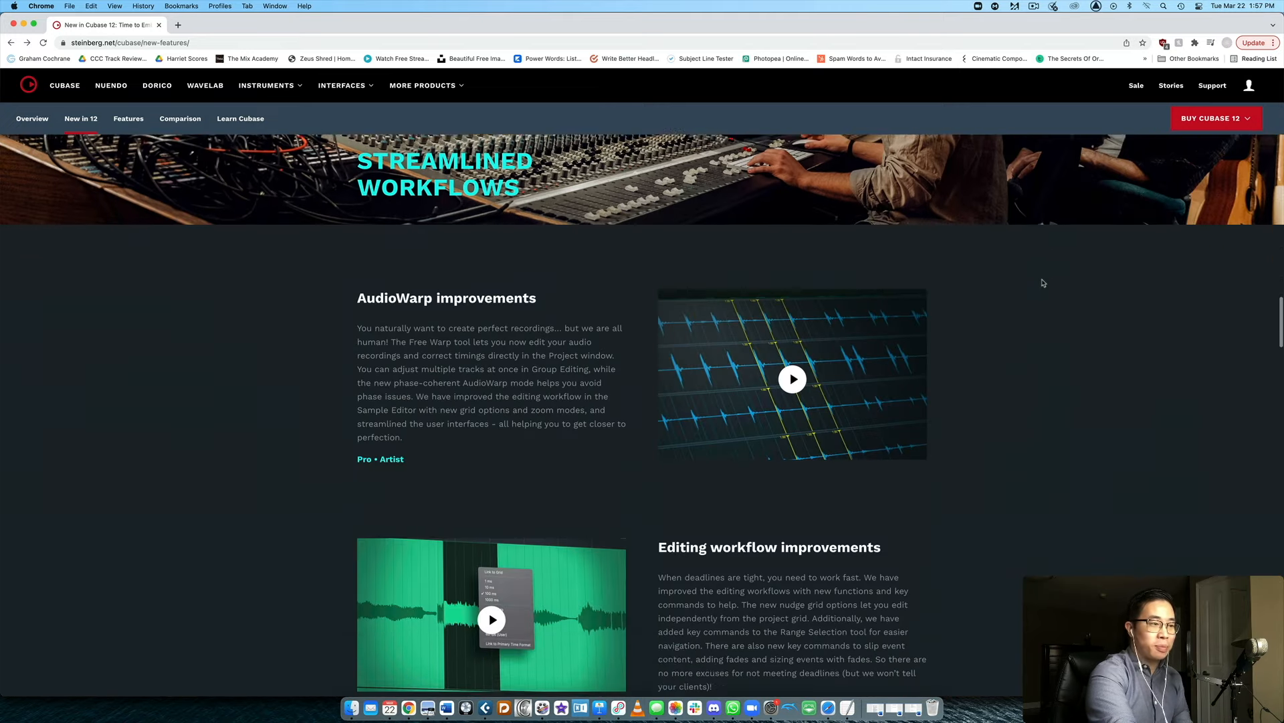
{"action": "scroll", "coordinate": [1043, 282], "scroll_direction": "down", "scroll_amount": 2}
{"action": "scroll", "coordinate": [1044, 284], "scroll_direction": "down", "scroll_amount": 2}
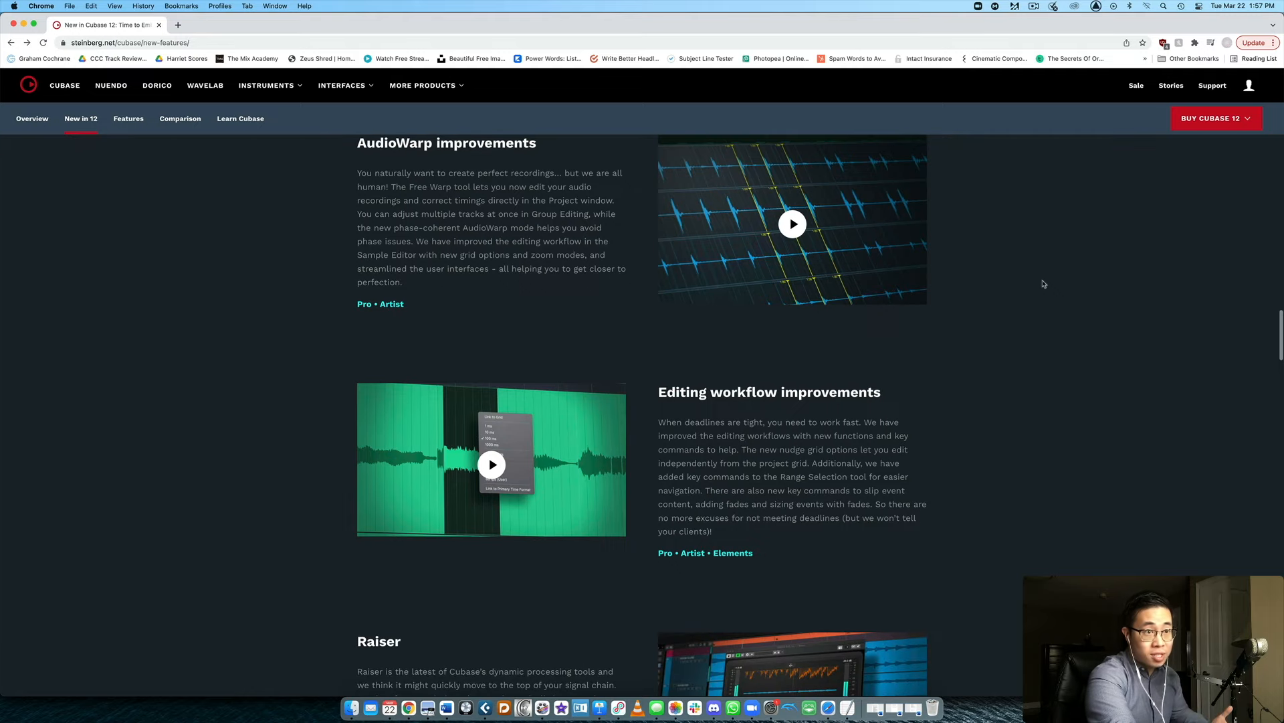
{"action": "scroll", "coordinate": [1043, 284], "scroll_direction": "down", "scroll_amount": 10}
{"action": "scroll", "coordinate": [1249, 142], "scroll_direction": "down", "scroll_amount": 12}
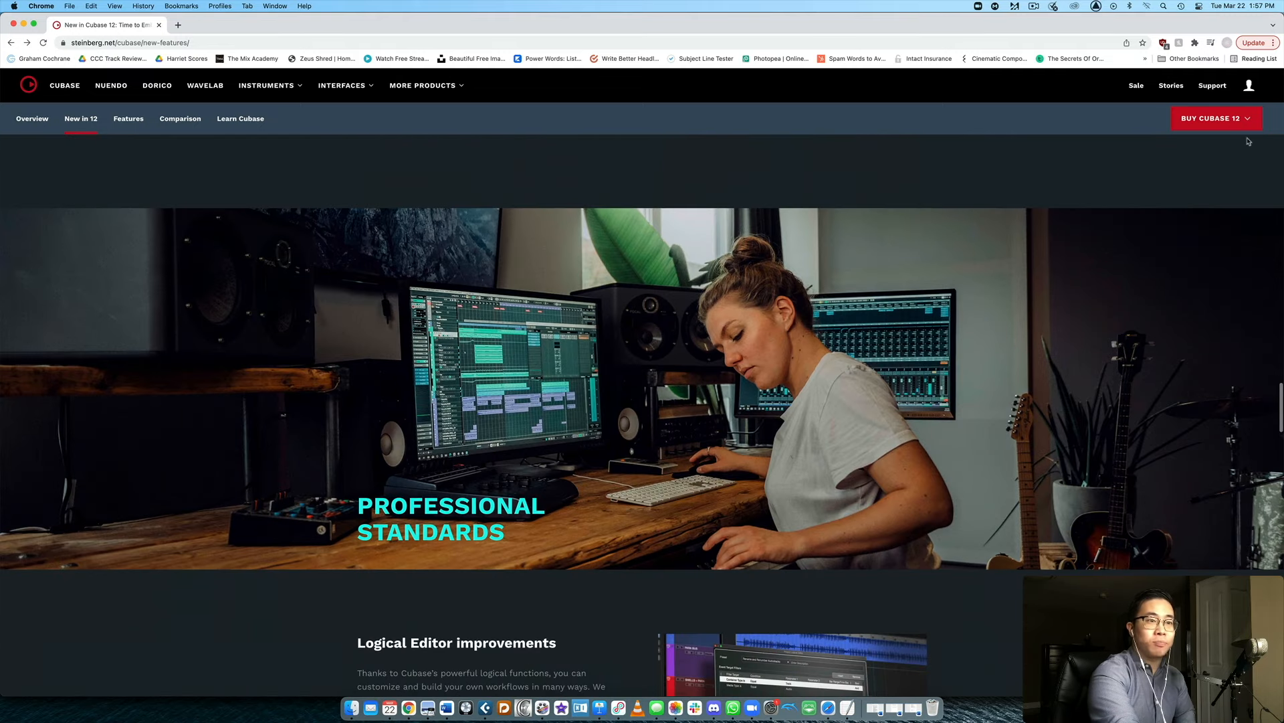
Step: Check the Cubase 12 purchase options, opening the full-version offers for Cubase Elements 12, Cubase Artist 12 and Cubase Pro 12
{"action": "left_click", "coordinate": [1248, 120]}
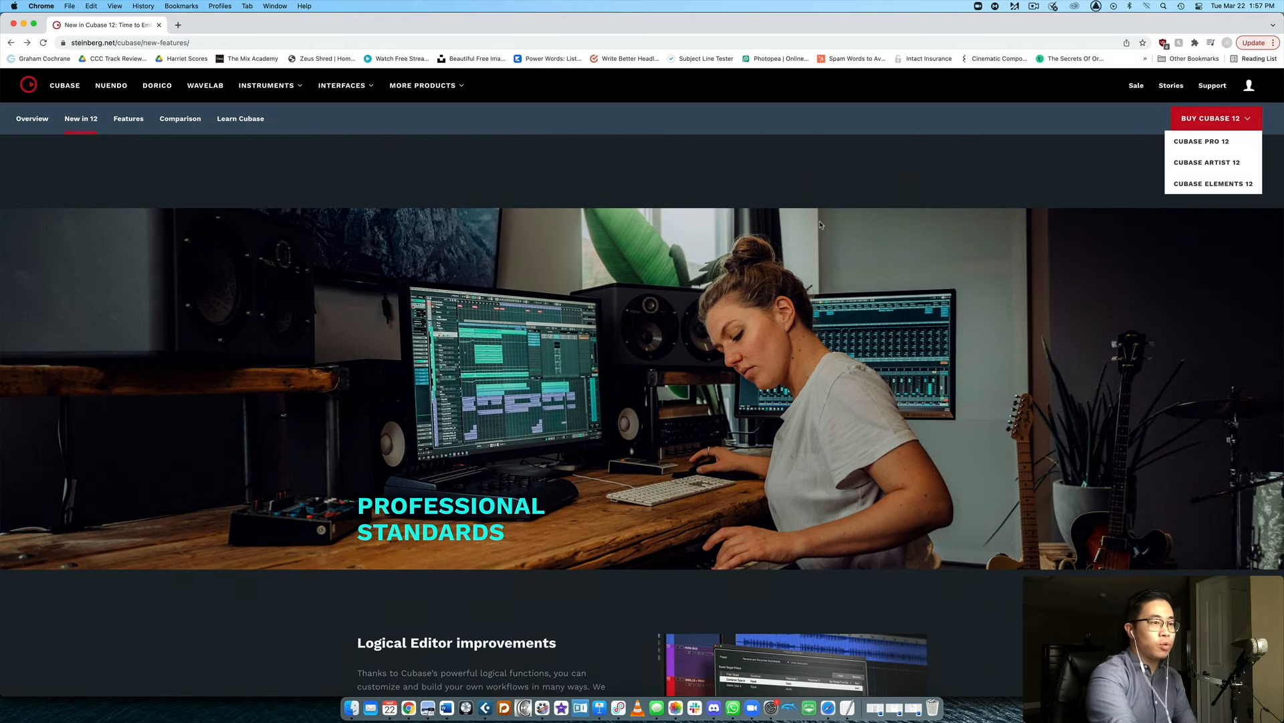
{"action": "scroll", "coordinate": [870, 221], "scroll_direction": "up", "scroll_amount": 20}
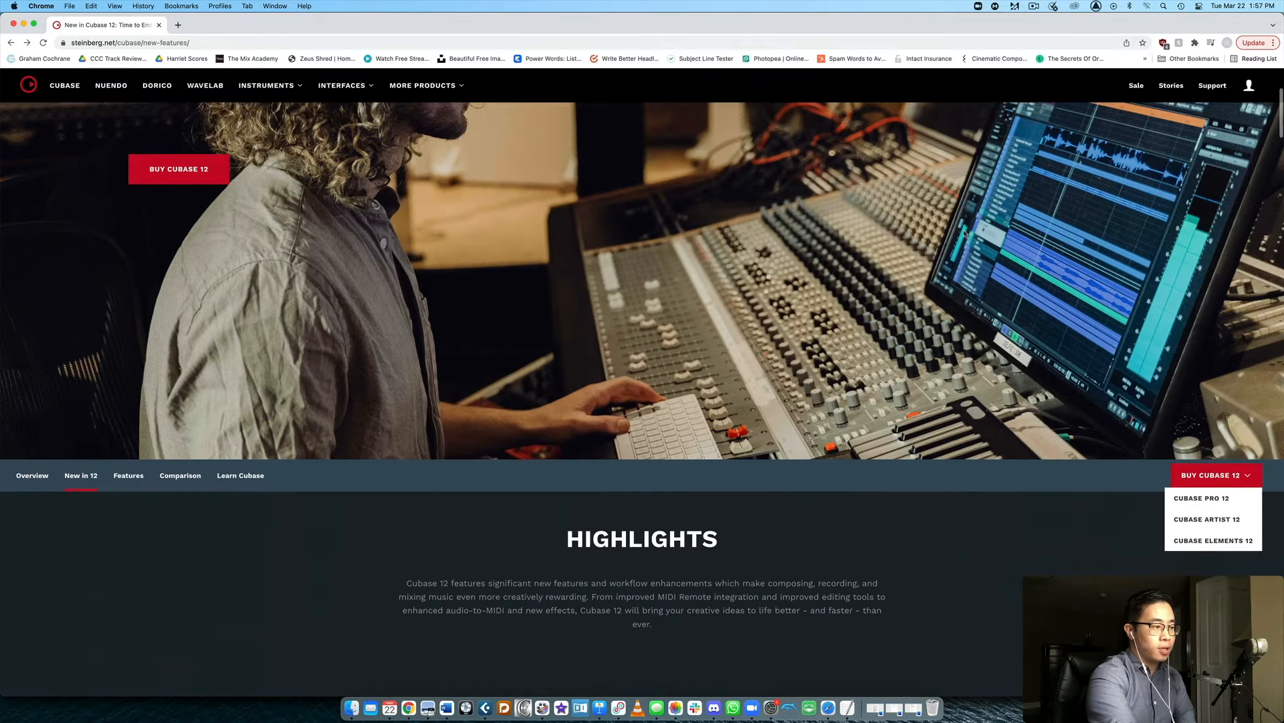
{"action": "scroll", "coordinate": [966, 233], "scroll_direction": "up", "scroll_amount": 5}
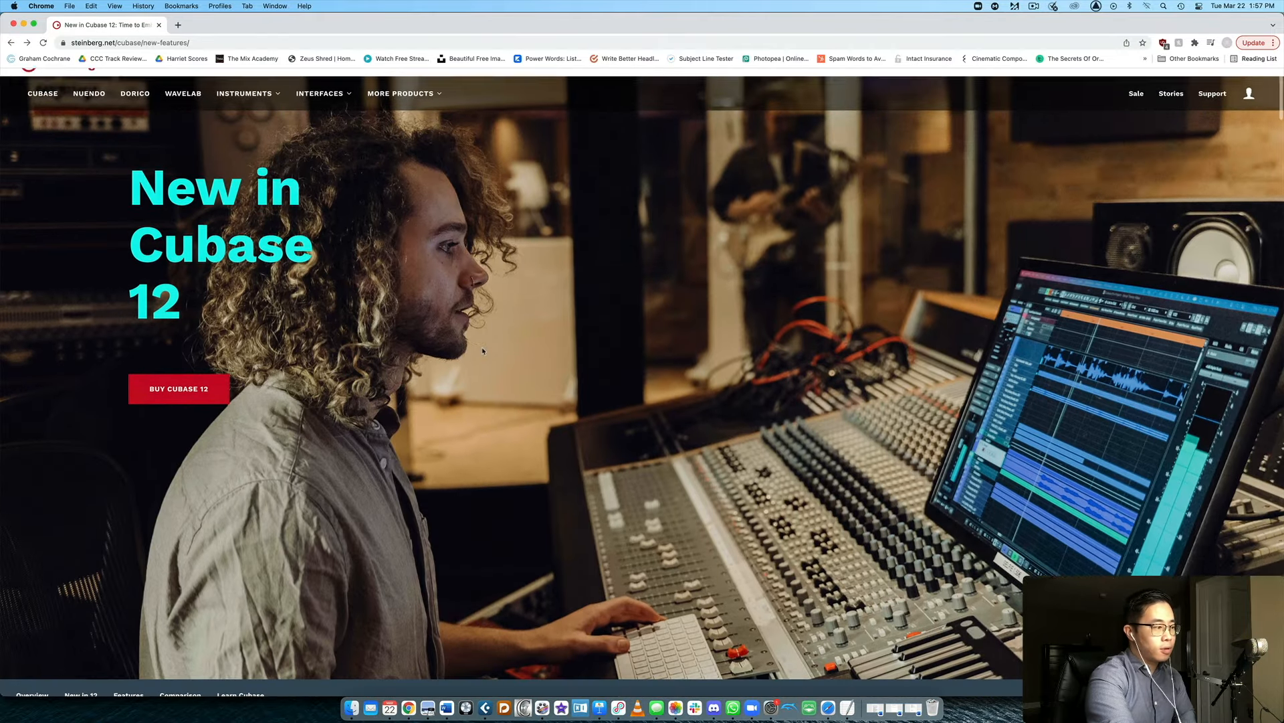
{"action": "scroll", "coordinate": [482, 350], "scroll_direction": "down", "scroll_amount": 3}
{"action": "left_click", "coordinate": [200, 295]}
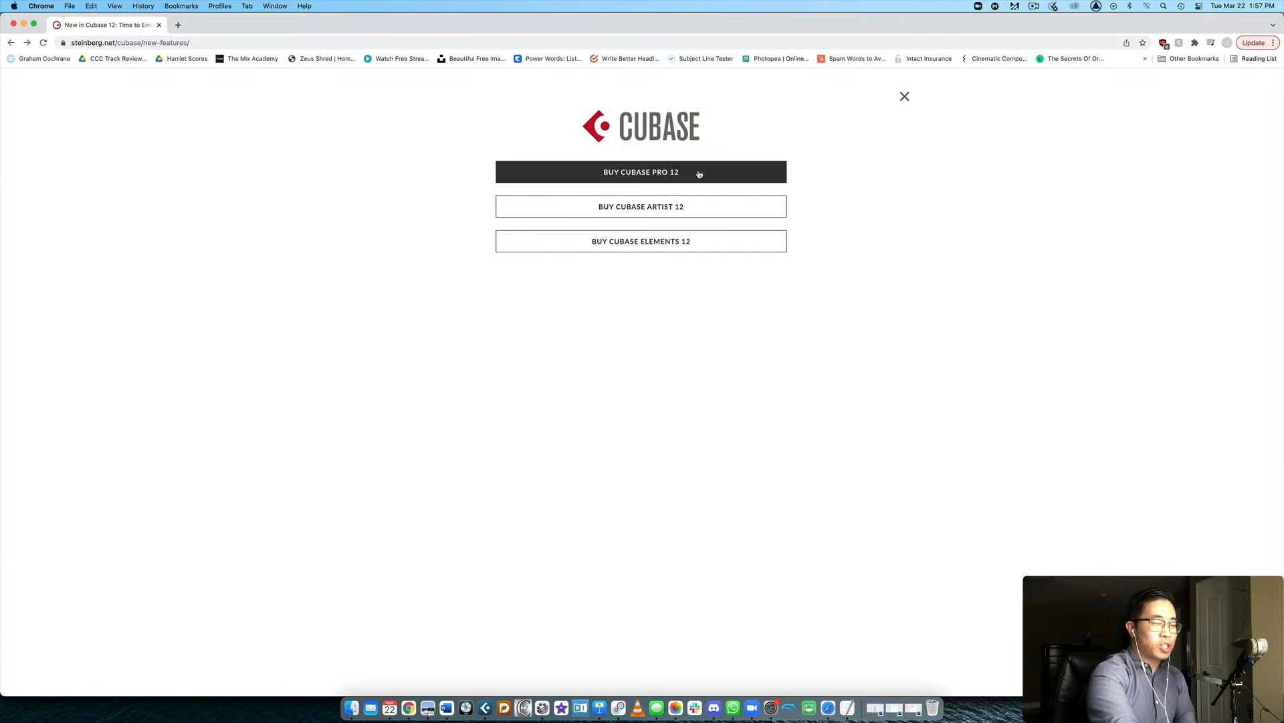
{"action": "left_click", "coordinate": [698, 249]}
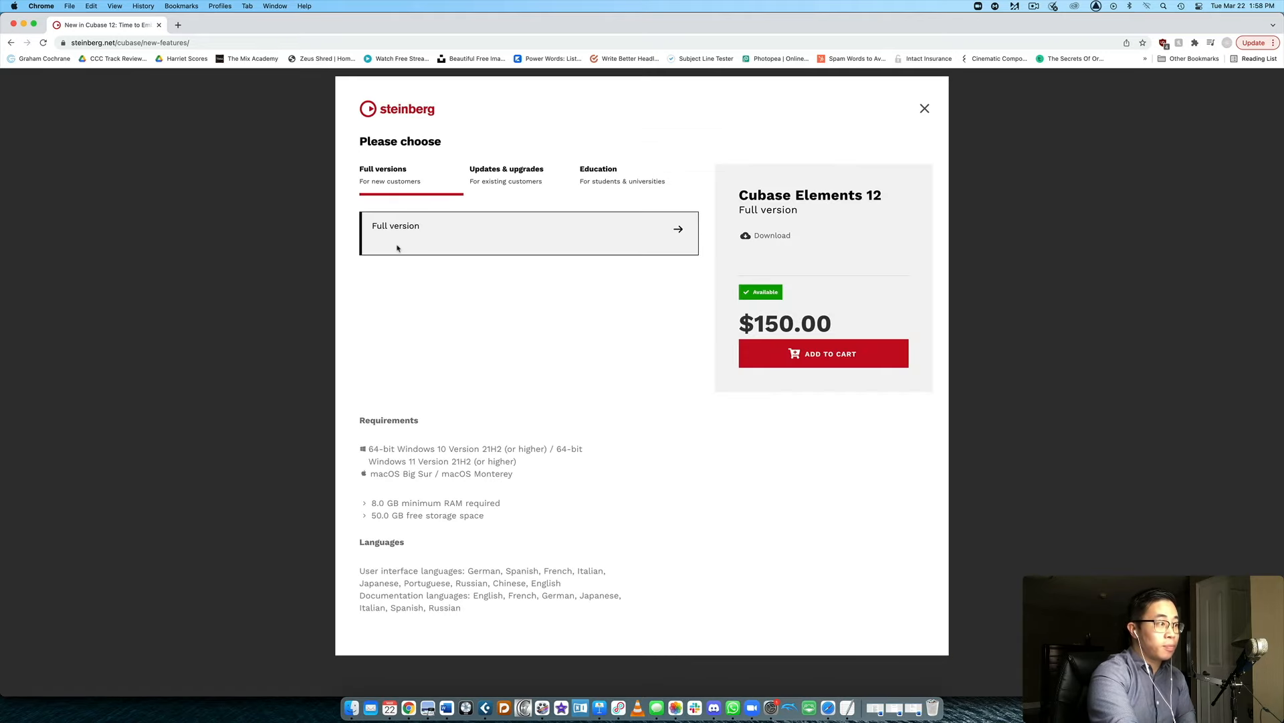
{"action": "left_click", "coordinate": [923, 108]}
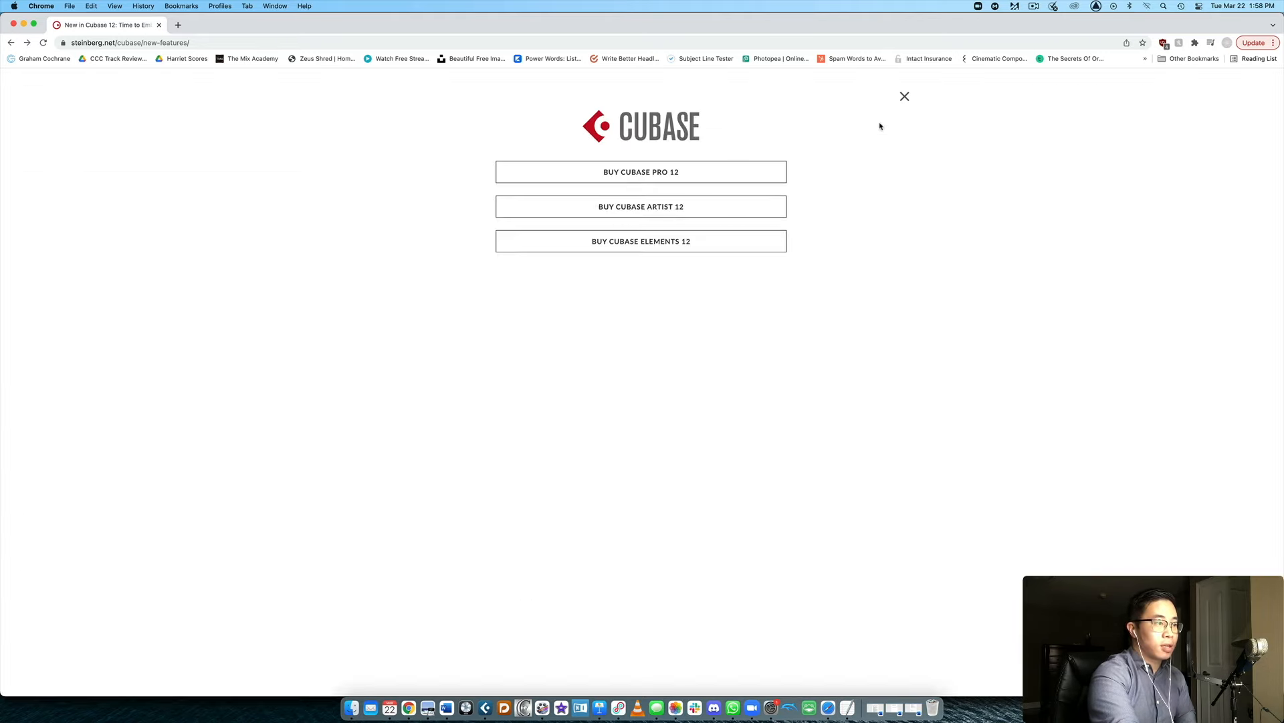
{"action": "left_click", "coordinate": [714, 213]}
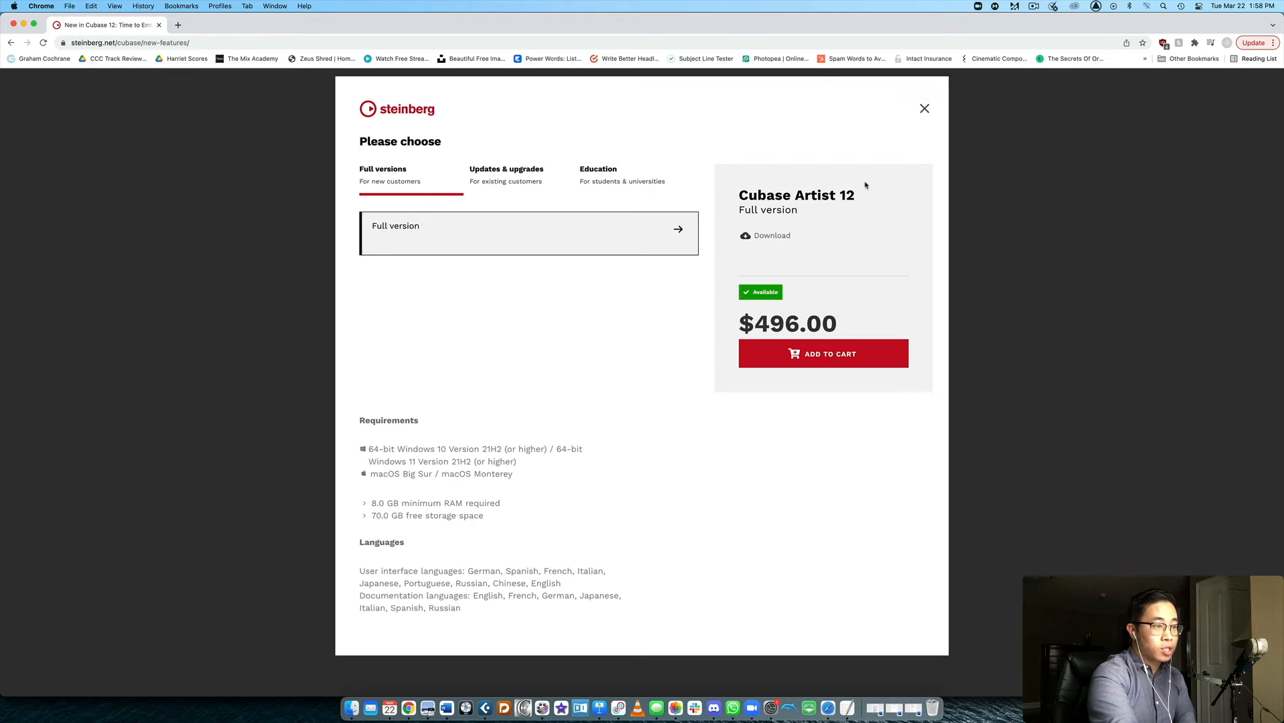
{"action": "left_click", "coordinate": [921, 109]}
{"action": "left_click", "coordinate": [583, 179]}
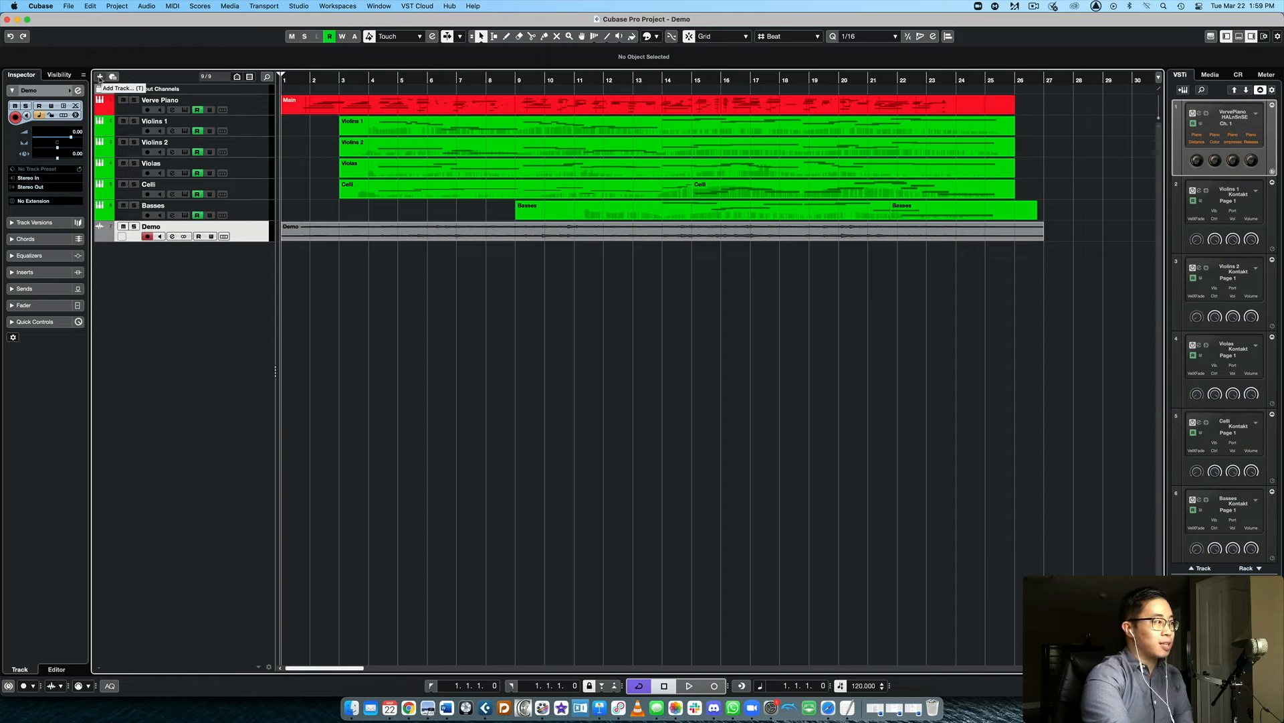
Step: Switch to Cubase, open the Add Track dialog and examine the settings of the Audio, Instrument, Sampler and MIDI track types
{"action": "left_click", "coordinate": [100, 76]}
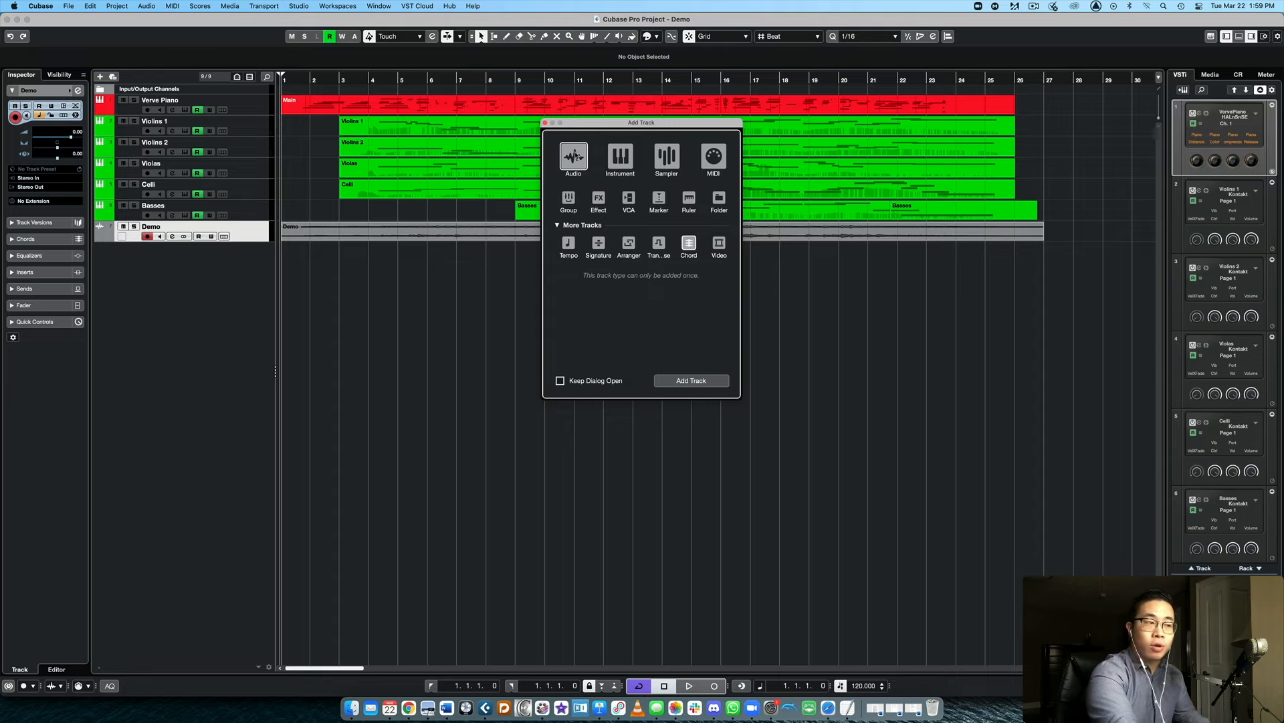
{"action": "left_click", "coordinate": [582, 147]}
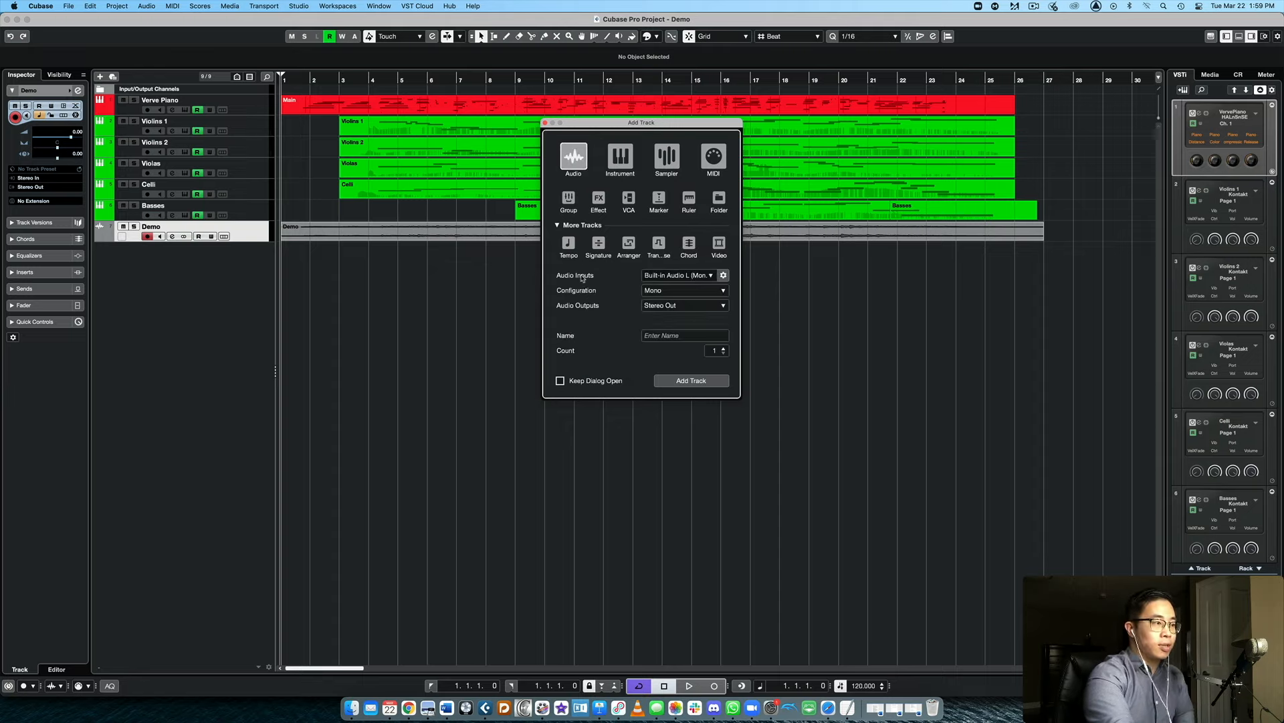
{"action": "left_click", "coordinate": [620, 156]}
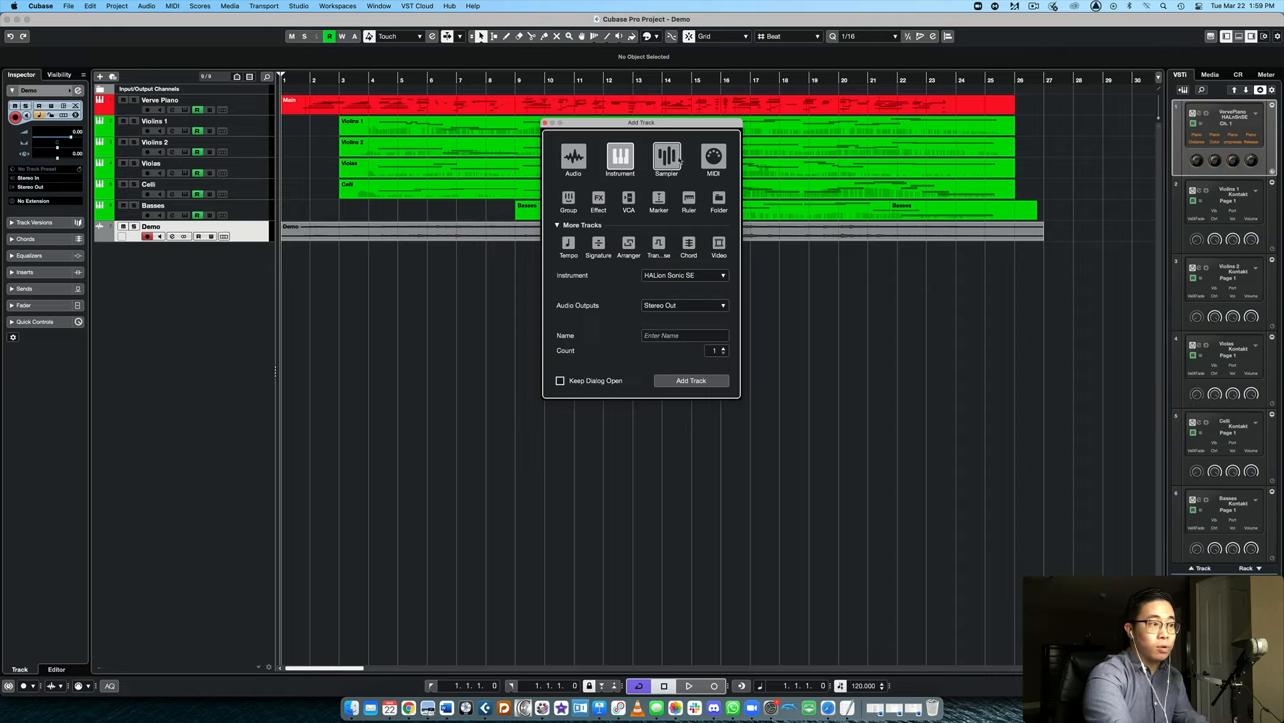
{"action": "left_click", "coordinate": [675, 158]}
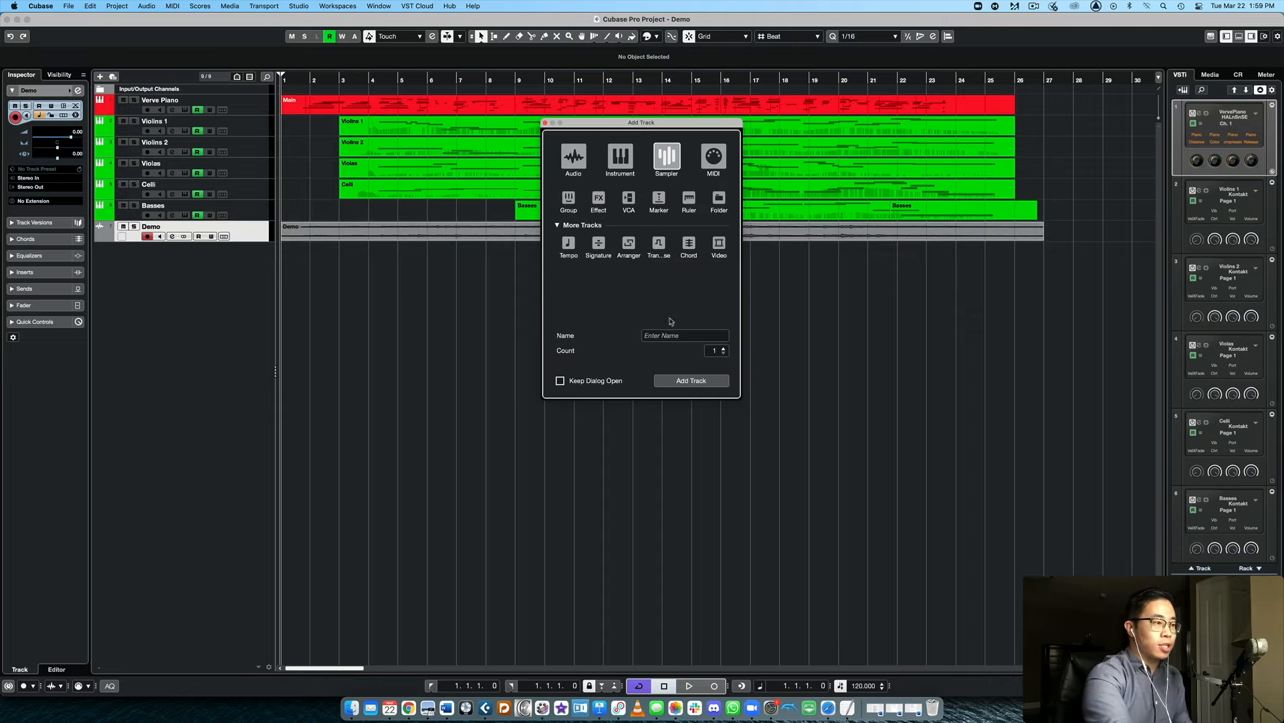
{"action": "left_click", "coordinate": [720, 157]}
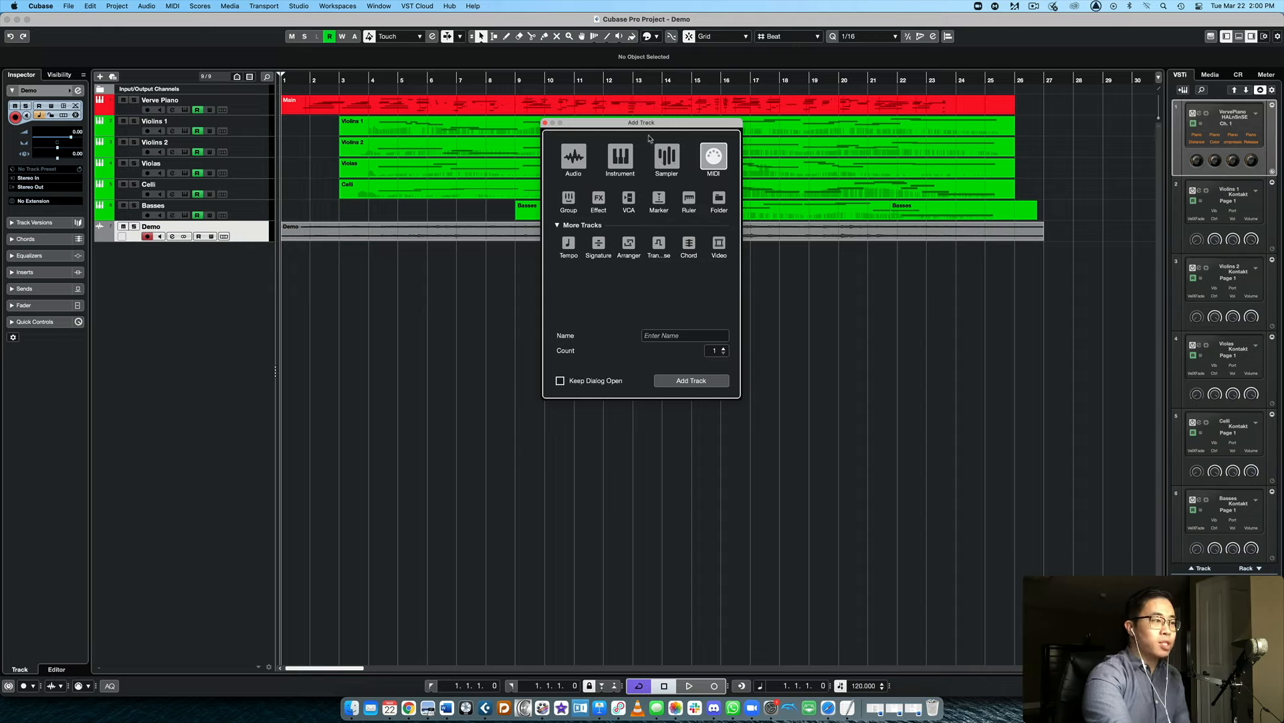
{"action": "left_click", "coordinate": [574, 156]}
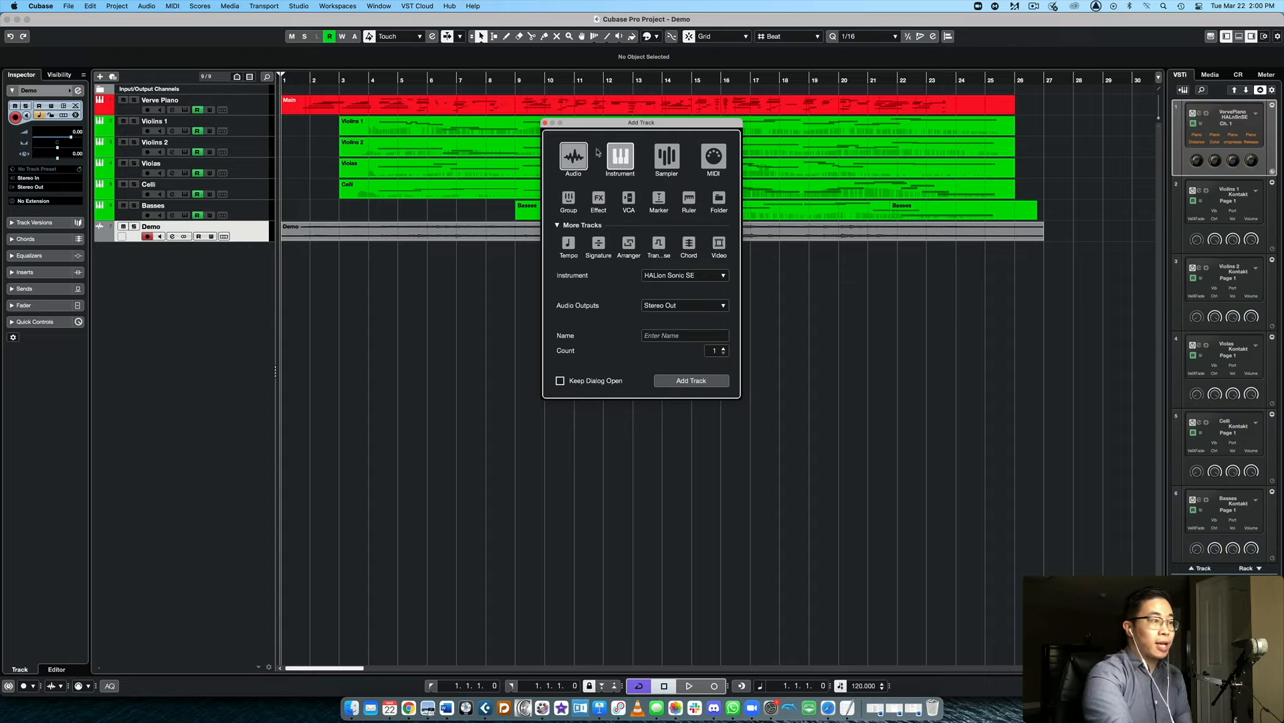
Step: Add one instrument track that uses Kontakt from the Other category of instruments, routed to Stereo Out
{"action": "left_click", "coordinate": [667, 277]}
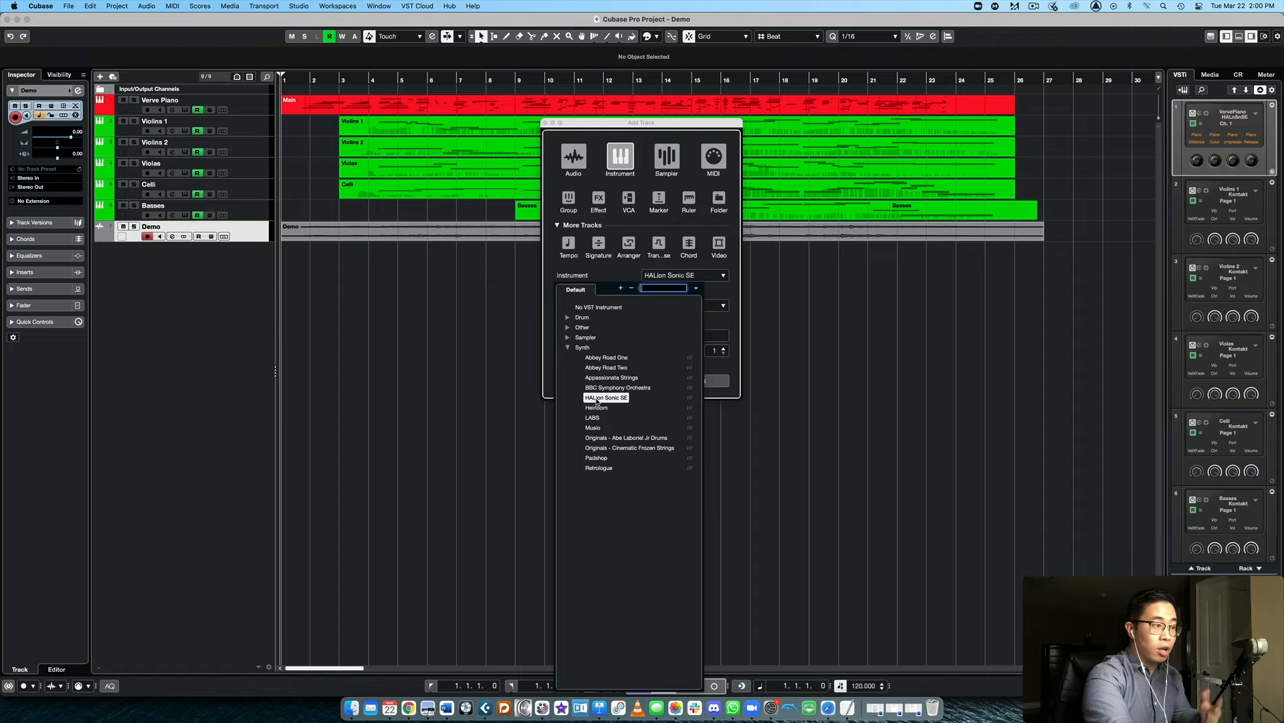
{"action": "left_click", "coordinate": [570, 348]}
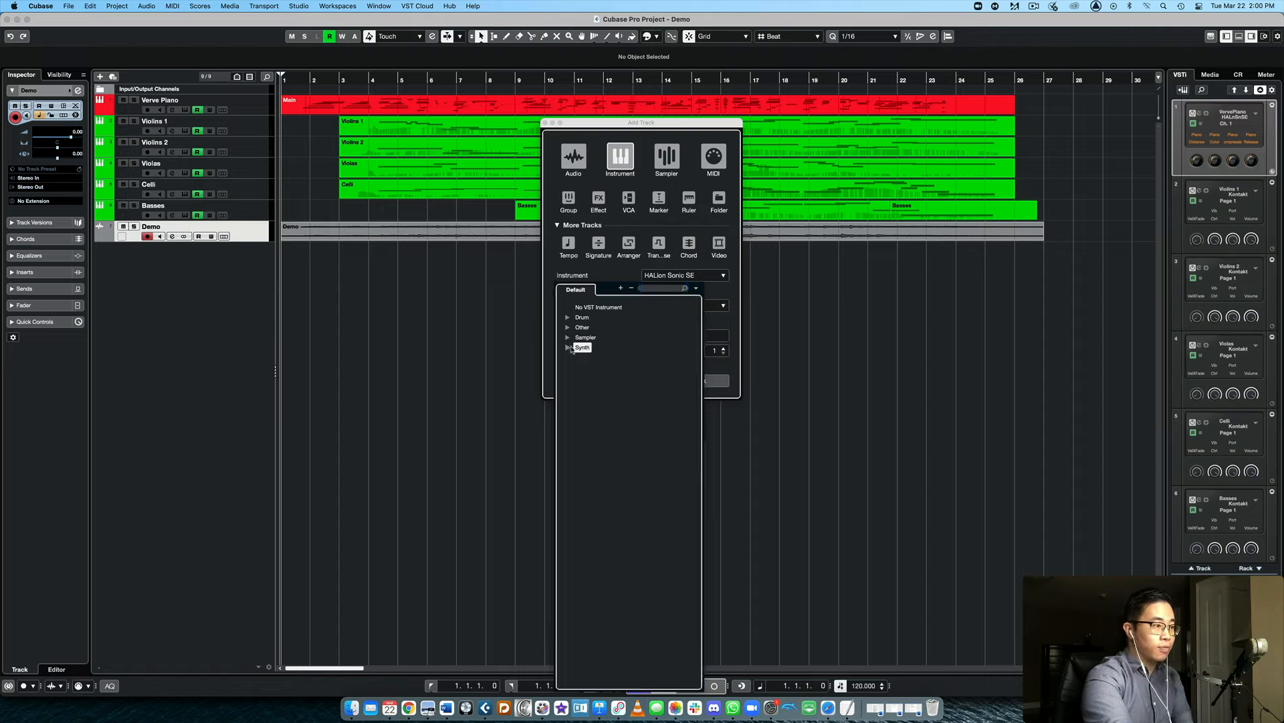
{"action": "left_click", "coordinate": [568, 347]}
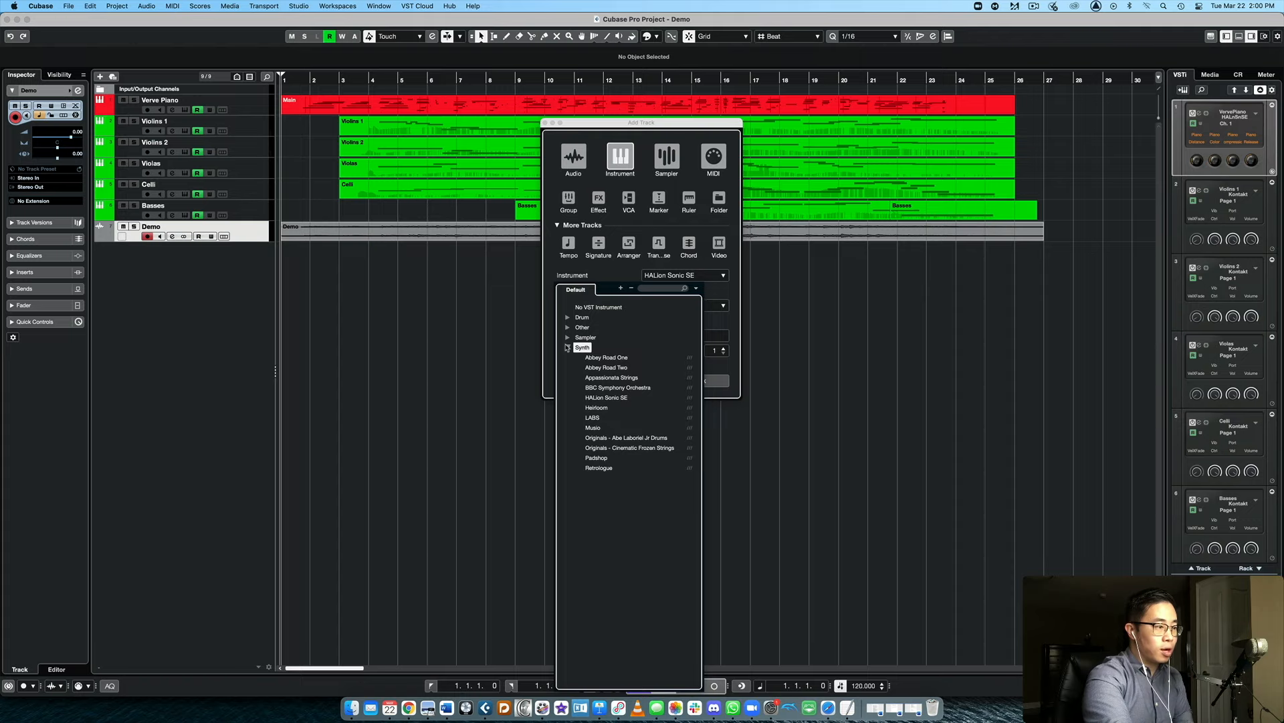
{"action": "left_click", "coordinate": [568, 327]}
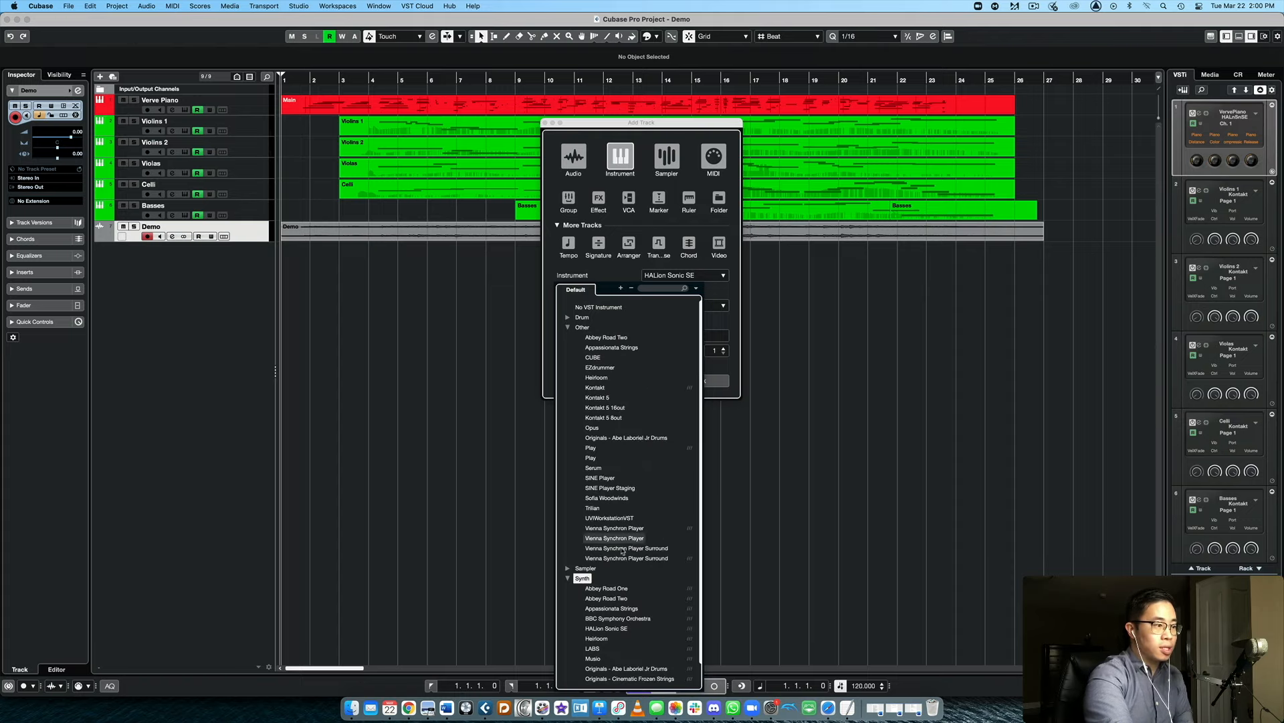
{"action": "left_click", "coordinate": [603, 389]}
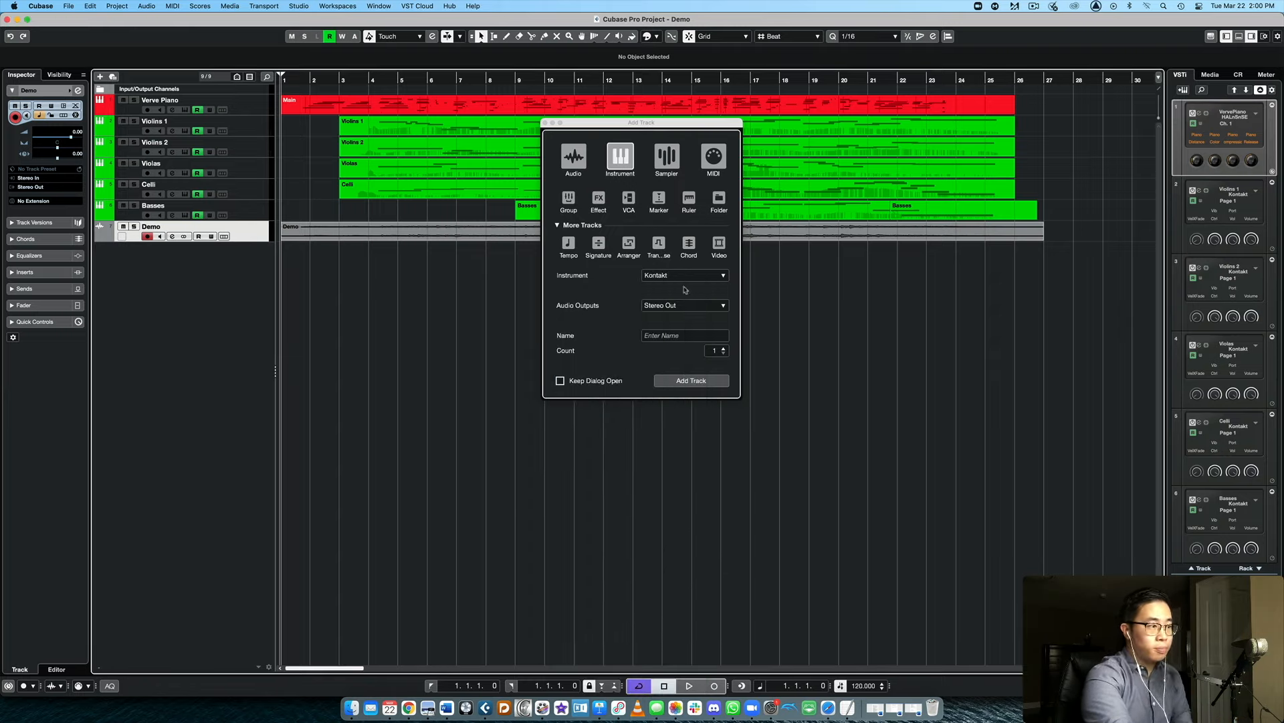
{"action": "left_click", "coordinate": [636, 308]}
{"action": "left_click", "coordinate": [636, 309]}
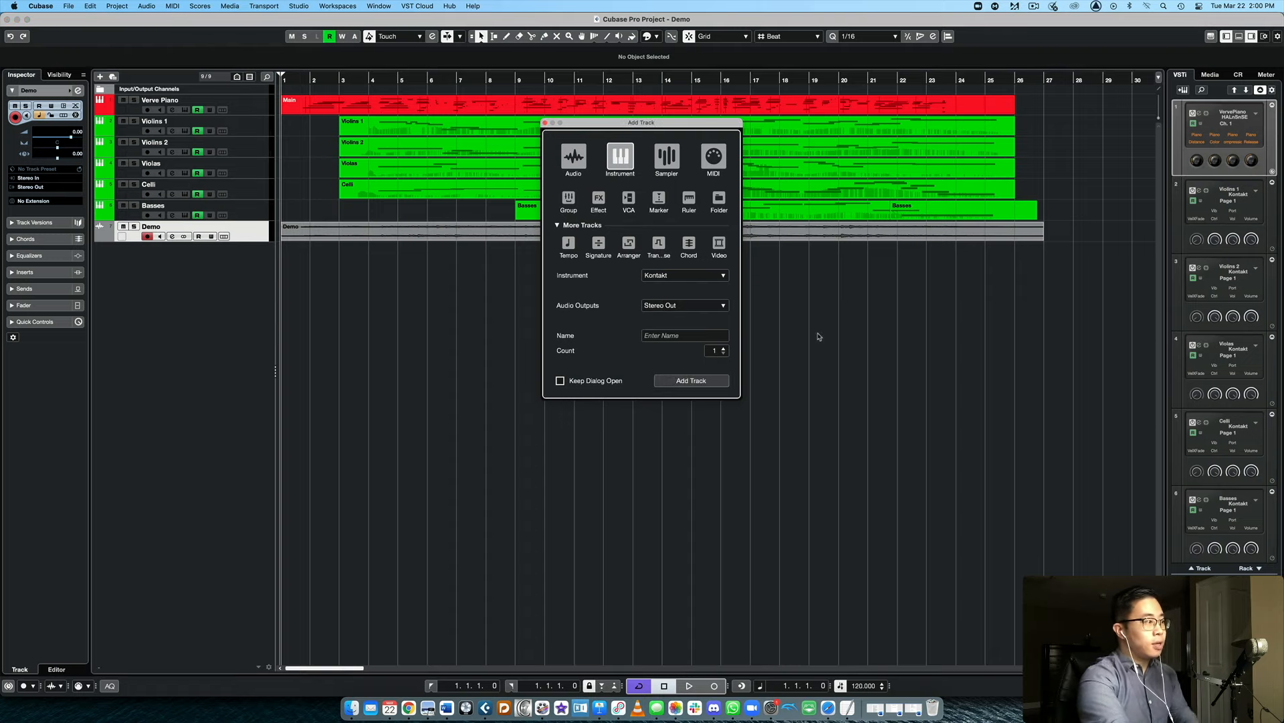
{"action": "key", "text": "Return"}
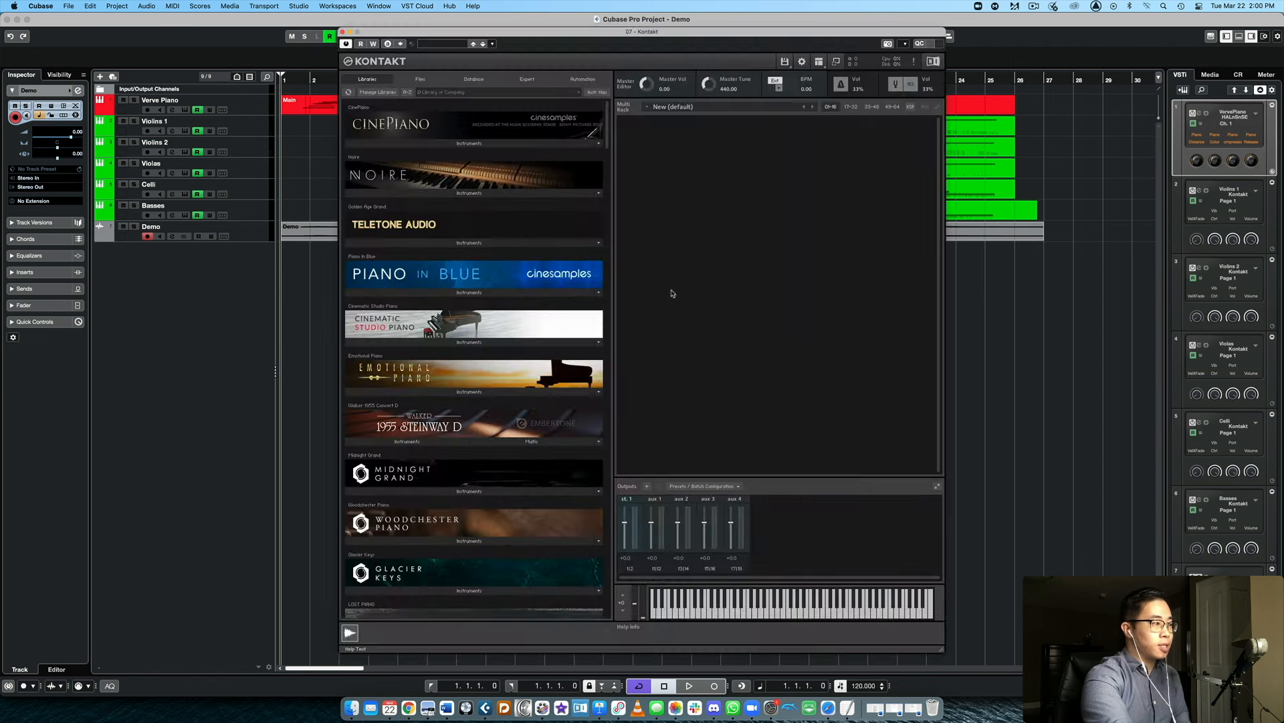
Step: Load 01 CinePiano.nki from the CinePiano library into Kontakt and turn off record enable on the new Kontakt track
{"action": "mouse_move", "coordinate": [595, 35]}
{"action": "left_mouse_down"}
{"action": "mouse_move", "coordinate": [616, 30]}
{"action": "mouse_move", "coordinate": [593, 20]}
{"action": "left_mouse_up"}
{"action": "left_click", "coordinate": [392, 129]}
{"action": "double_click", "coordinate": [385, 141]}
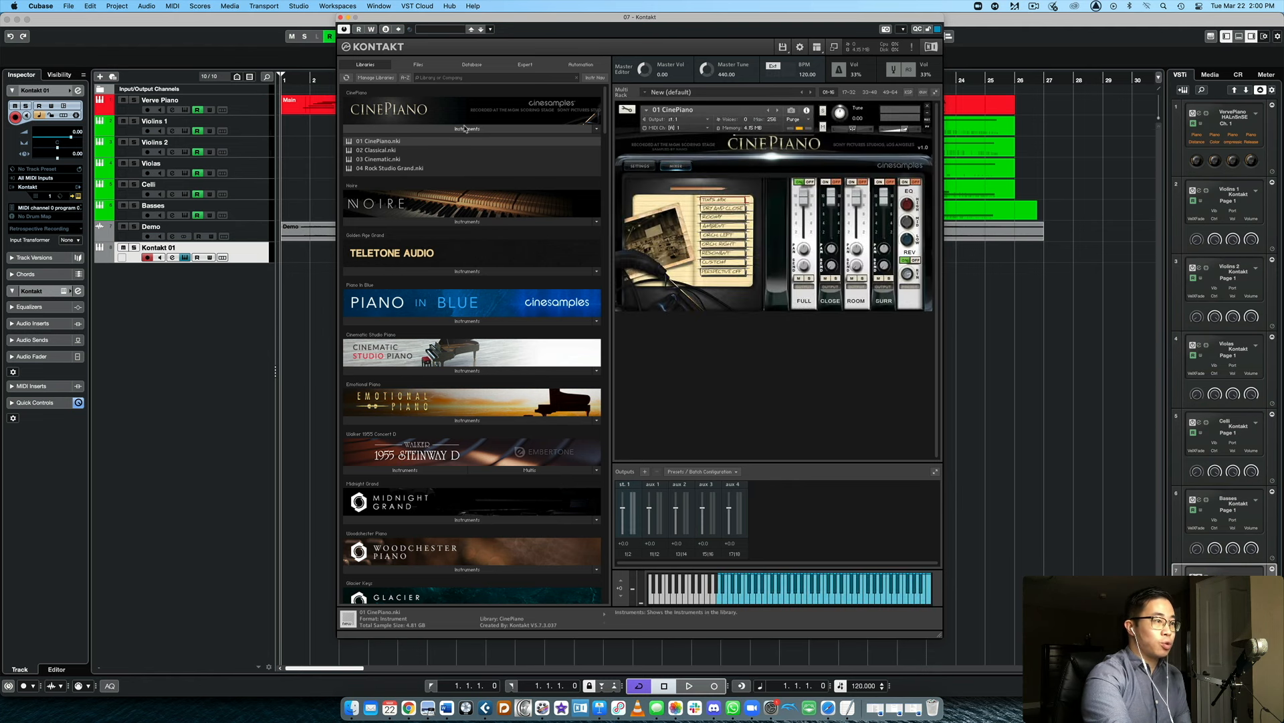
{"action": "left_click", "coordinate": [467, 128]}
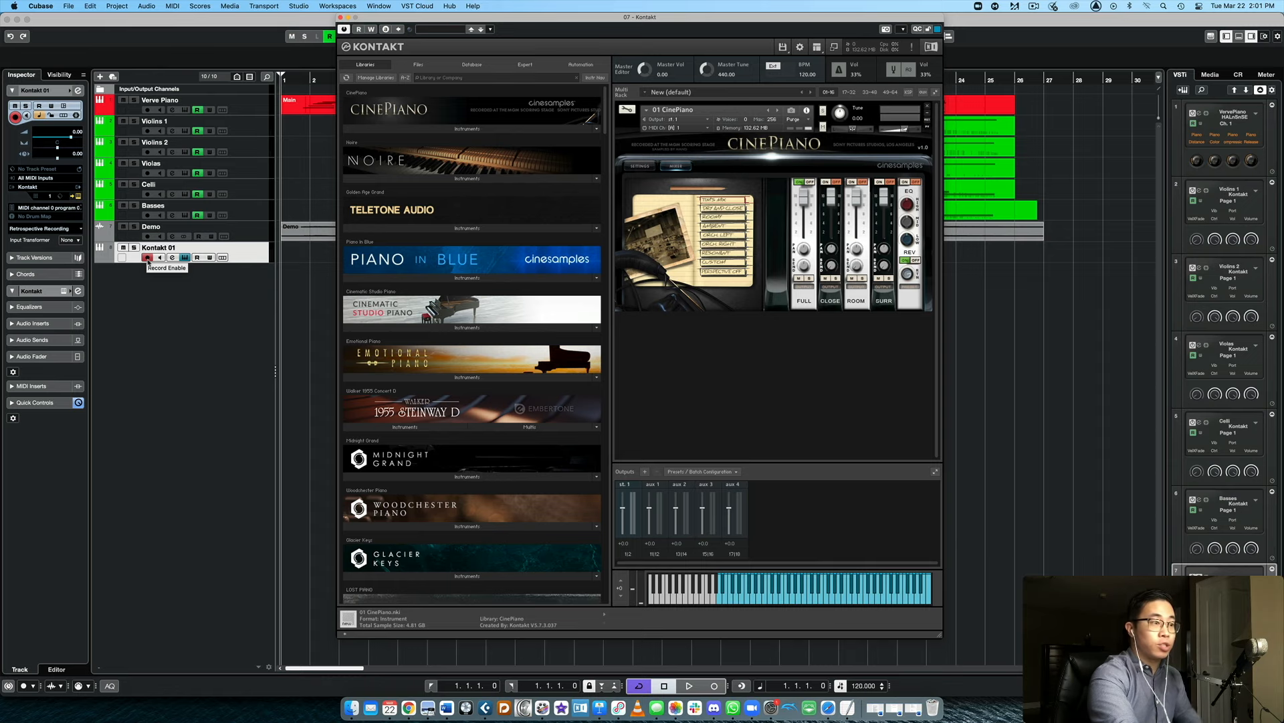
{"action": "left_click", "coordinate": [148, 258]}
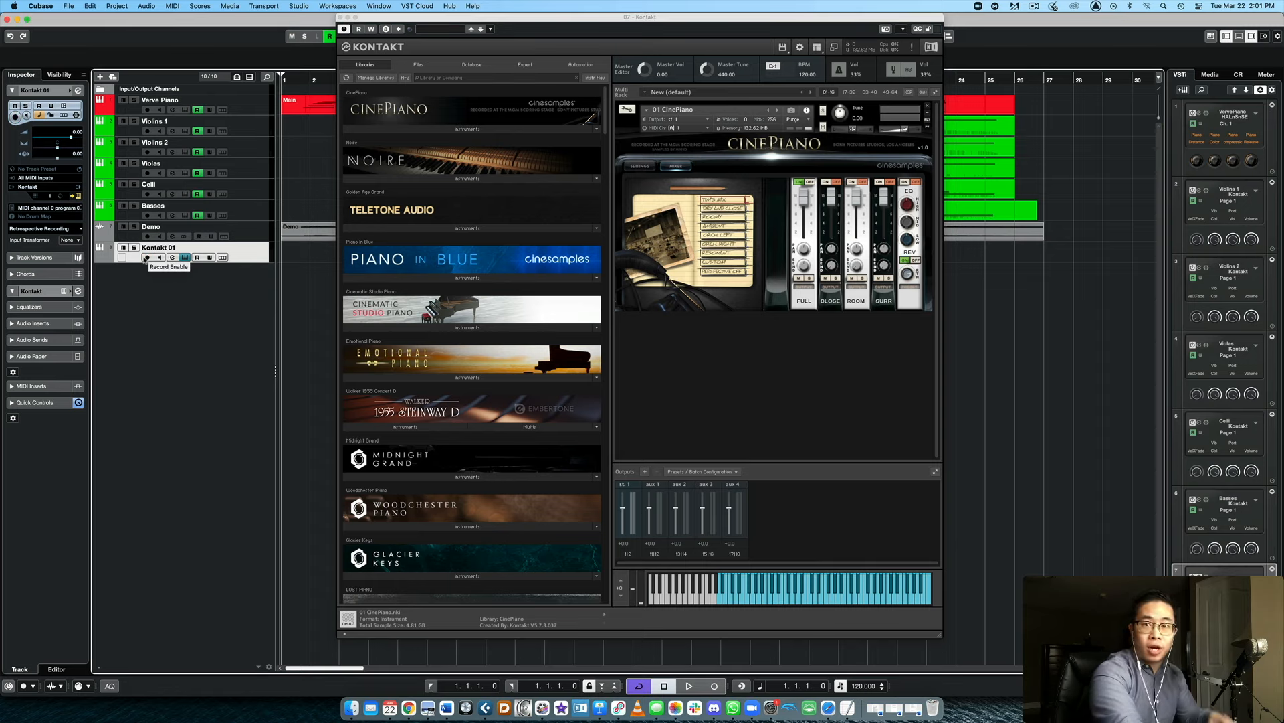
Step: Turn on record enable for the Kontakt 01 track and close the Kontakt instrument window
{"action": "left_click", "coordinate": [146, 258]}
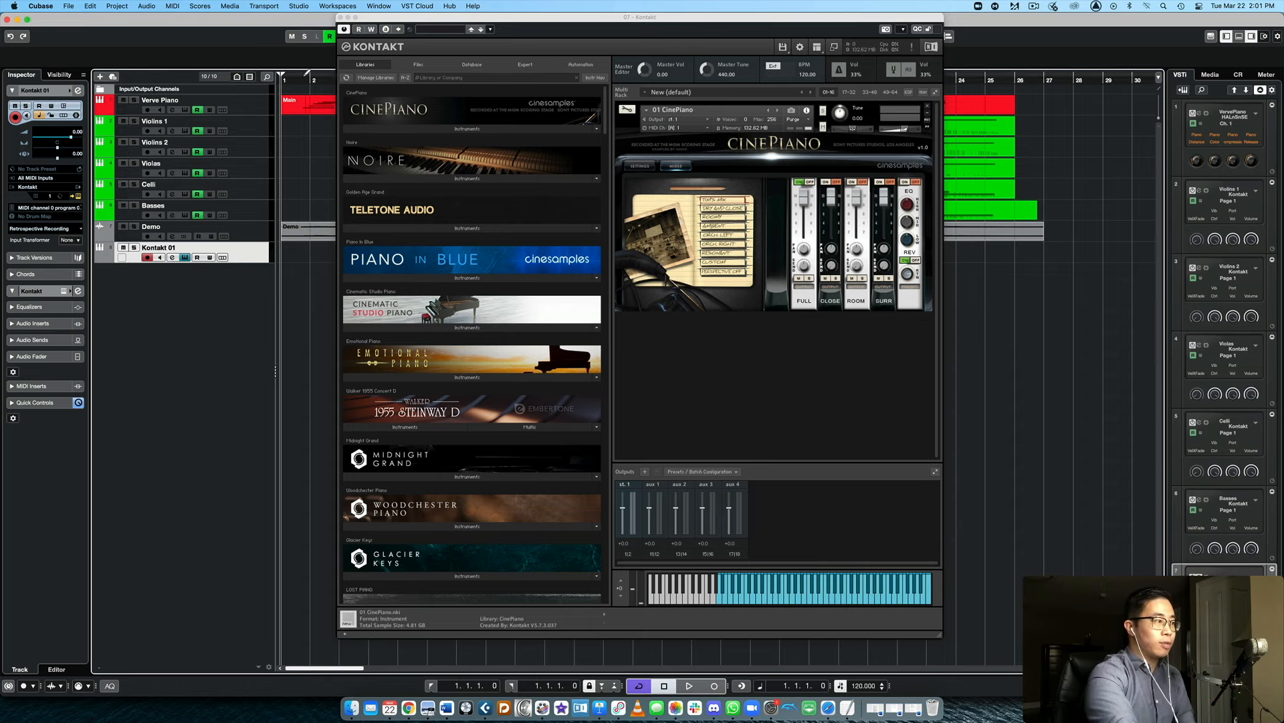
{"action": "left_click", "coordinate": [341, 17]}
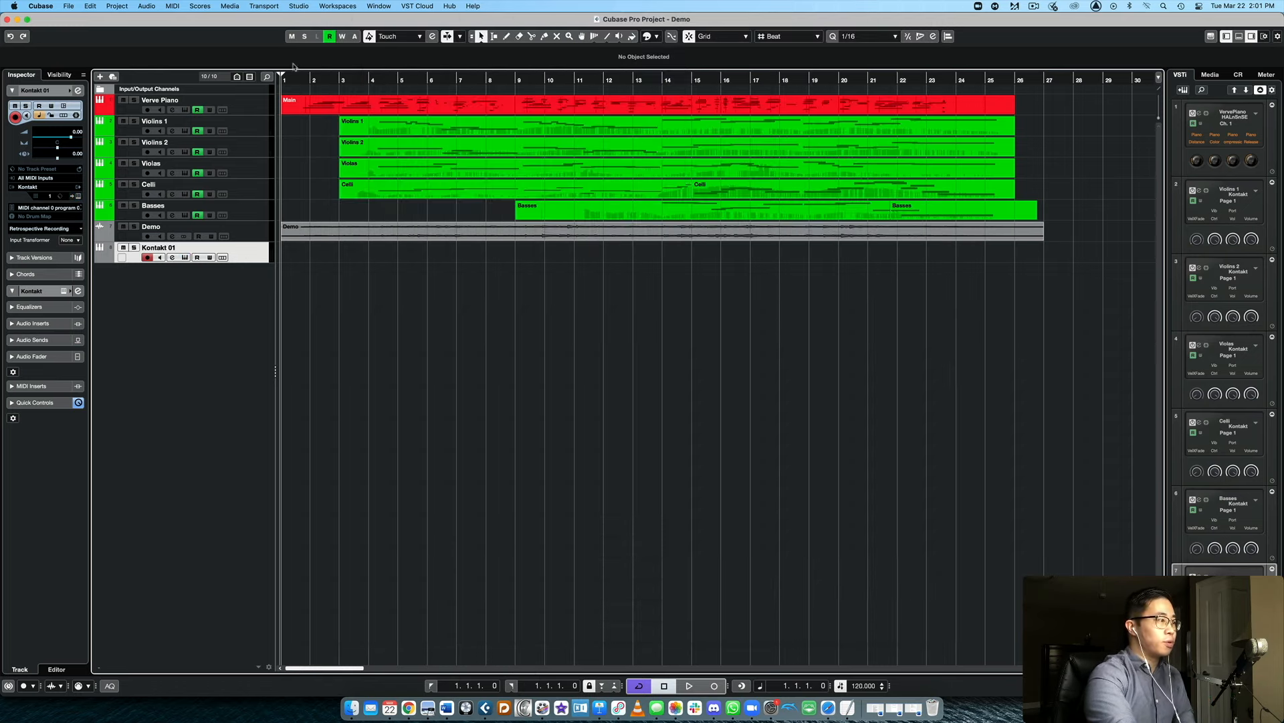
Step: Place the project cursor at bar 20 and zoom the timeline horizontally in and out around it
{"action": "mouse_move", "coordinate": [284, 71]}
{"action": "left_mouse_down"}
{"action": "mouse_move", "coordinate": [1089, 74]}
{"action": "mouse_move", "coordinate": [281, 74]}
{"action": "left_mouse_up"}
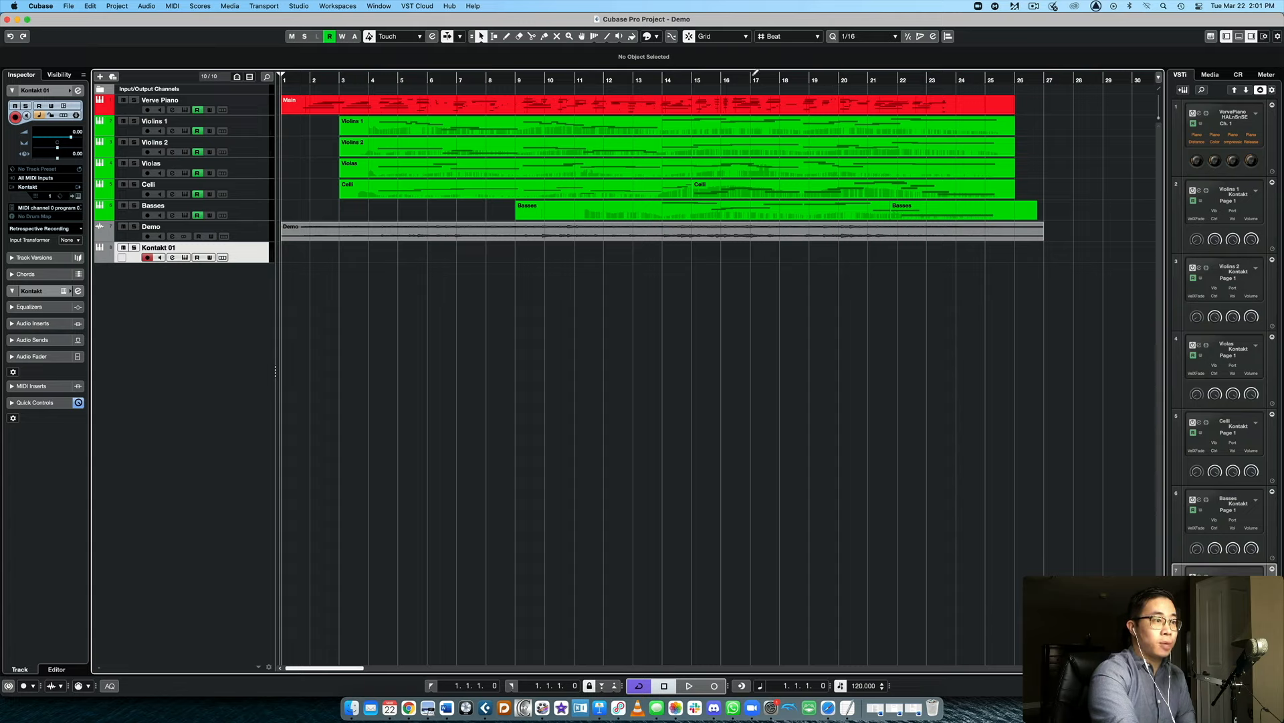
{"action": "left_click", "coordinate": [851, 80]}
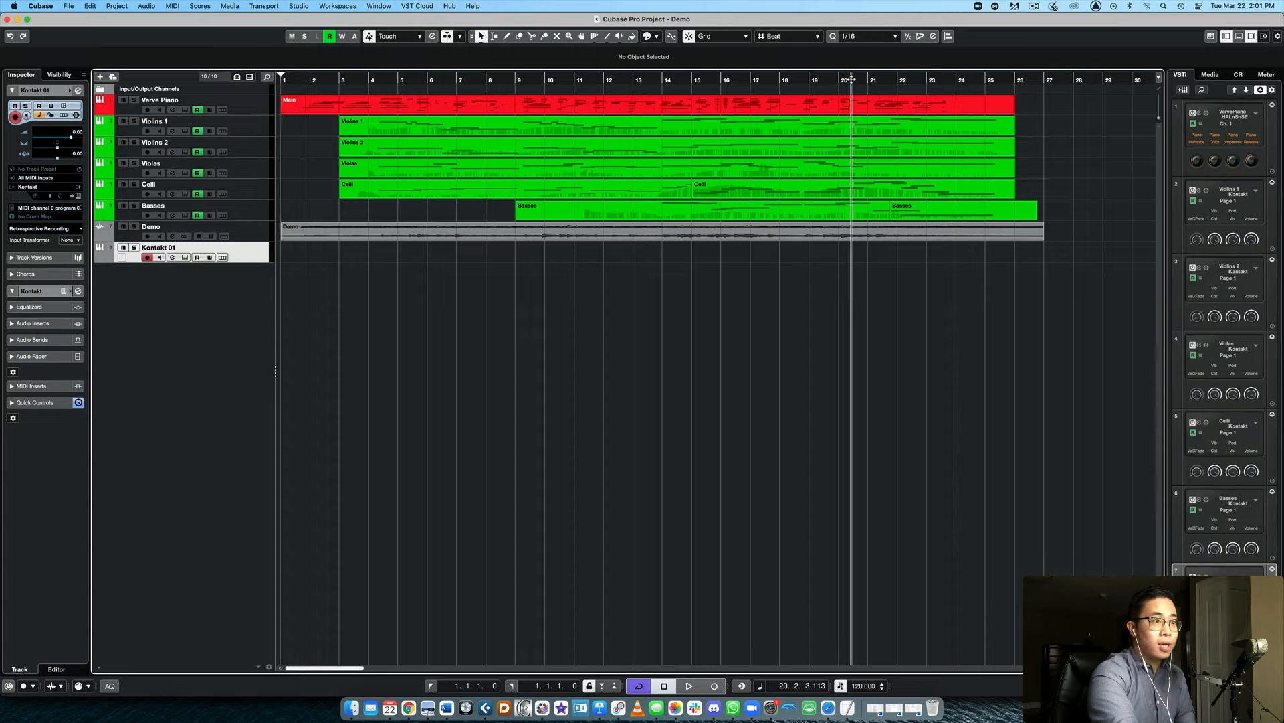
{"action": "mouse_move", "coordinate": [851, 79]}
{"action": "left_mouse_down"}
{"action": "mouse_move", "coordinate": [852, 55]}
{"action": "mouse_move", "coordinate": [852, 87]}
{"action": "mouse_move", "coordinate": [853, 72]}
{"action": "left_mouse_up"}
{"action": "scroll", "coordinate": [1024, 457], "scroll_direction": "left", "scroll_amount": 3}
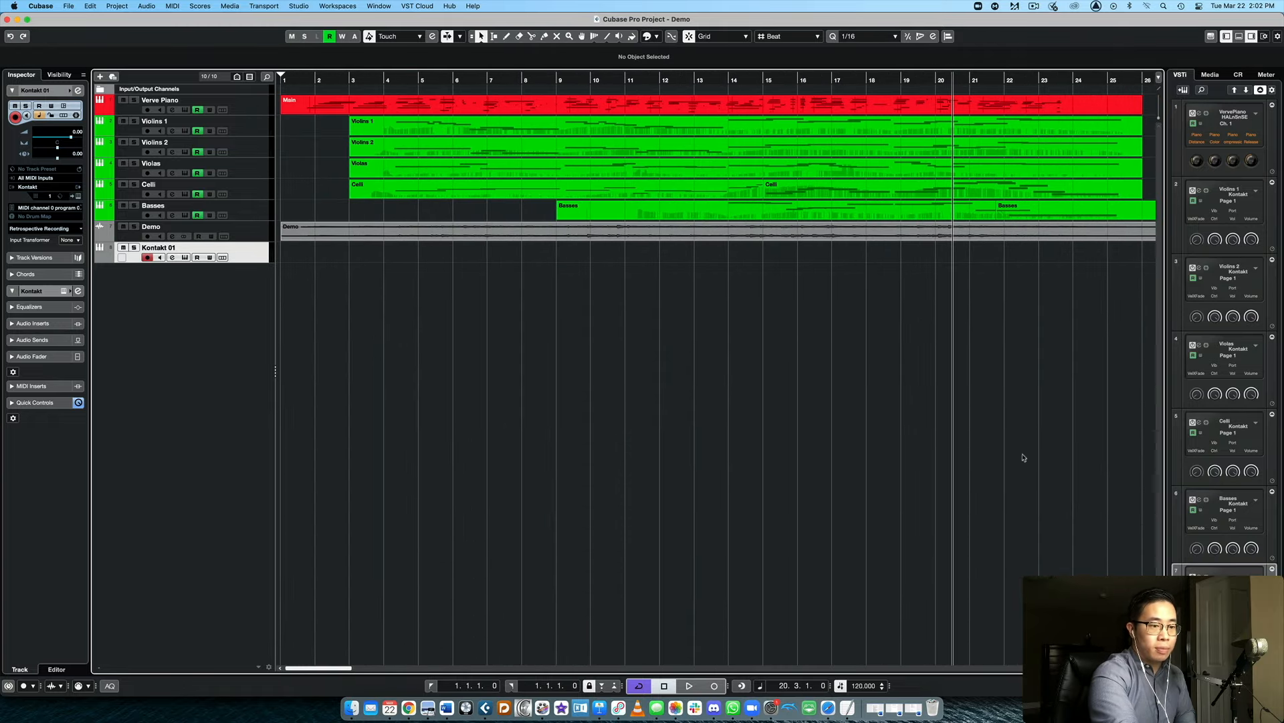
{"action": "key", "text": "g"}
{"action": "key", "text": "g"}
{"action": "key", "text": "g"}
{"action": "key", "text": "g"}
{"action": "key", "text": "g"}
{"action": "key", "text": "h"}
{"action": "key", "text": "h"}
{"action": "key", "text": "h"}
{"action": "key", "text": "h"}
{"action": "key", "text": "h"}
{"action": "key", "text": "h"}
{"action": "key", "text": "h"}
{"action": "key", "text": "h"}
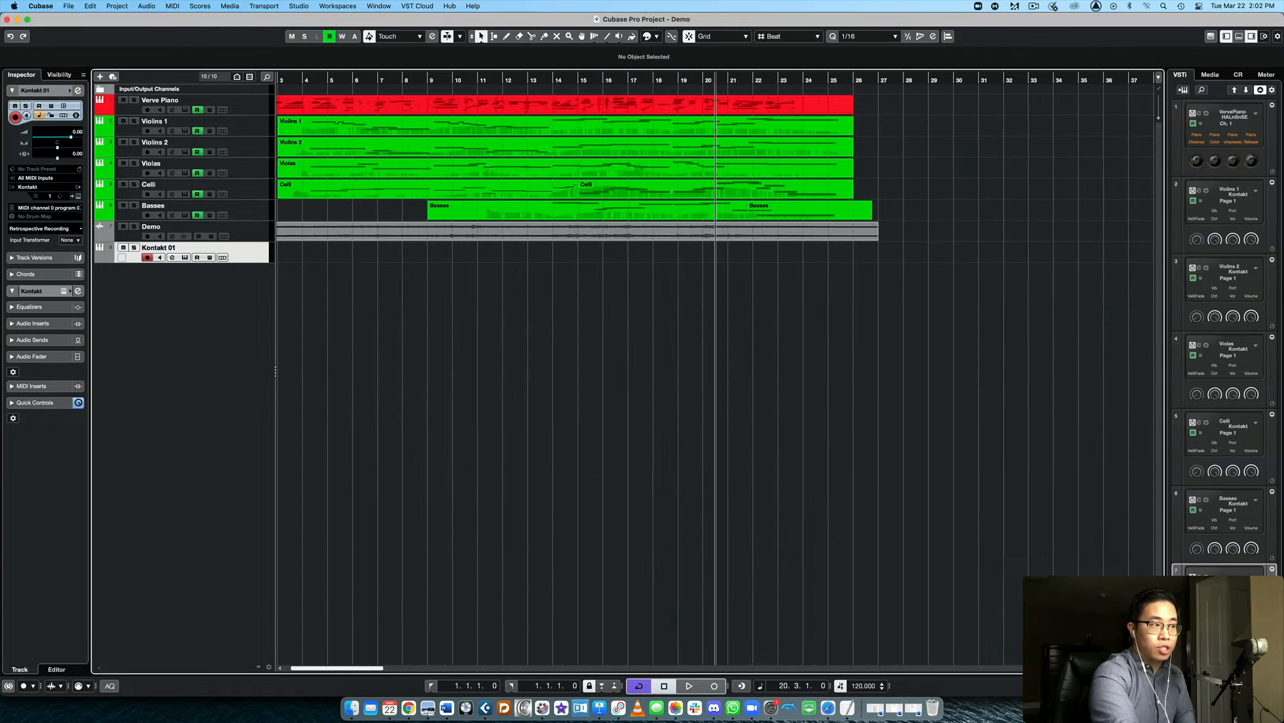
{"action": "key", "text": "g"}
{"action": "key", "text": "g"}
{"action": "key", "text": "g"}
{"action": "key", "text": "g"}
{"action": "key", "text": "g"}
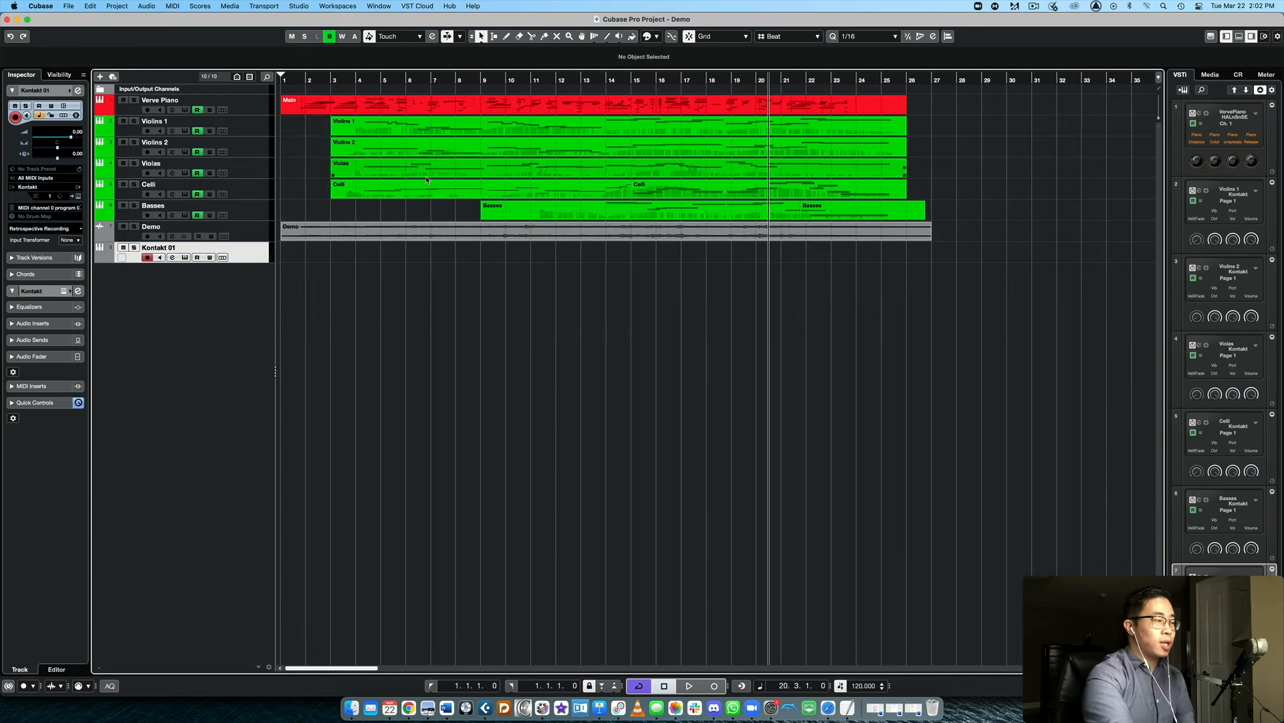
Step: Remove the Kontakt 01 track, then add one new Kontakt instrument track routed to Stereo Out, leaving its instrument window closed
{"action": "right_click", "coordinate": [251, 255]}
{"action": "left_click", "coordinate": [283, 299]}
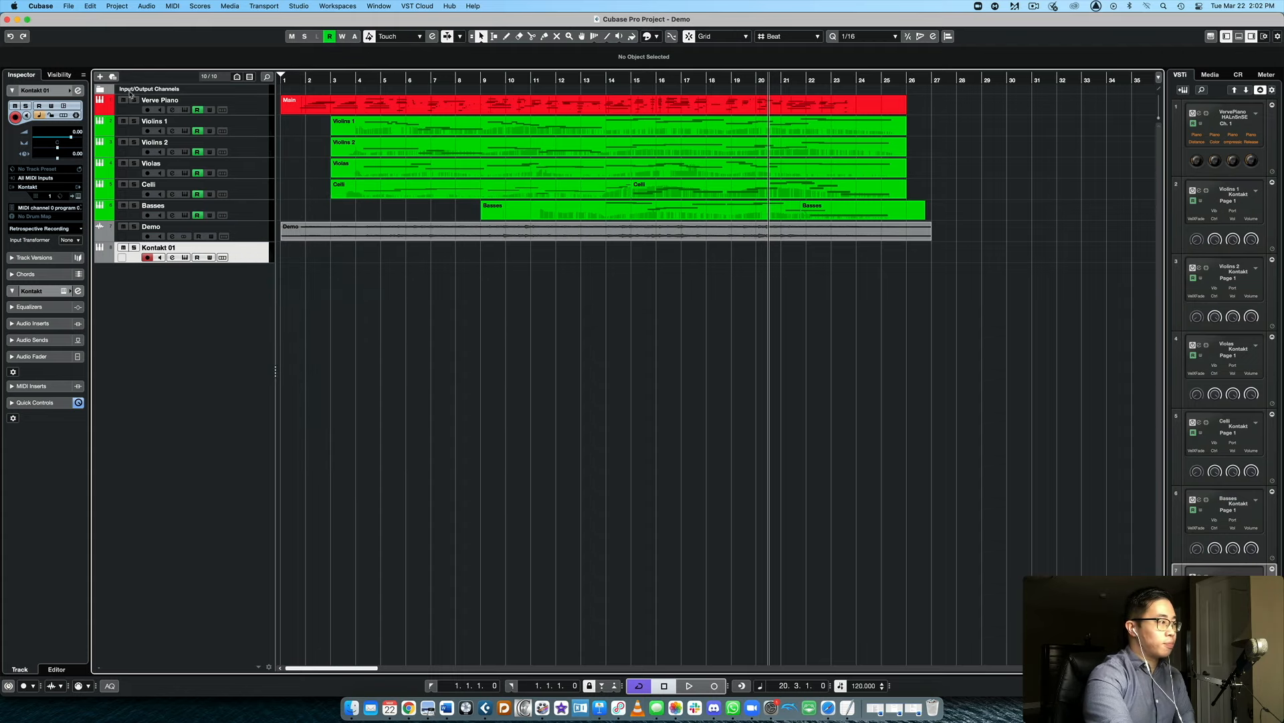
{"action": "left_click", "coordinate": [100, 77]}
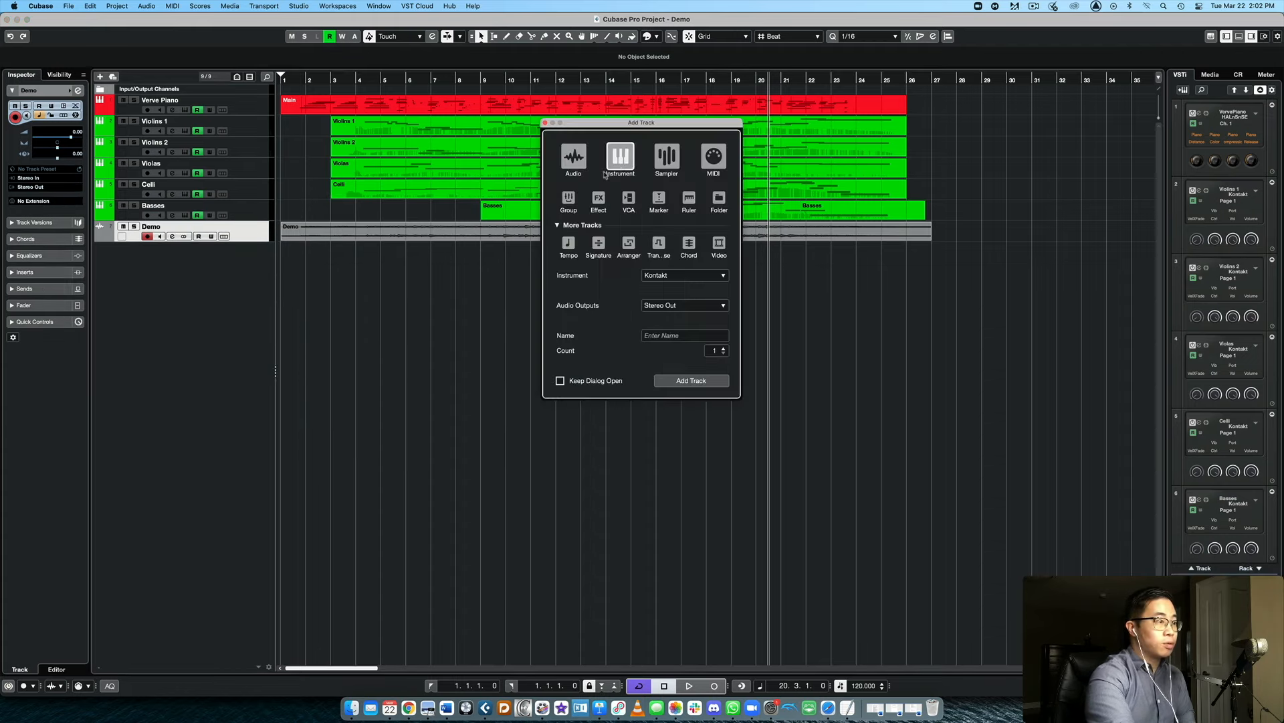
{"action": "left_click", "coordinate": [676, 380]}
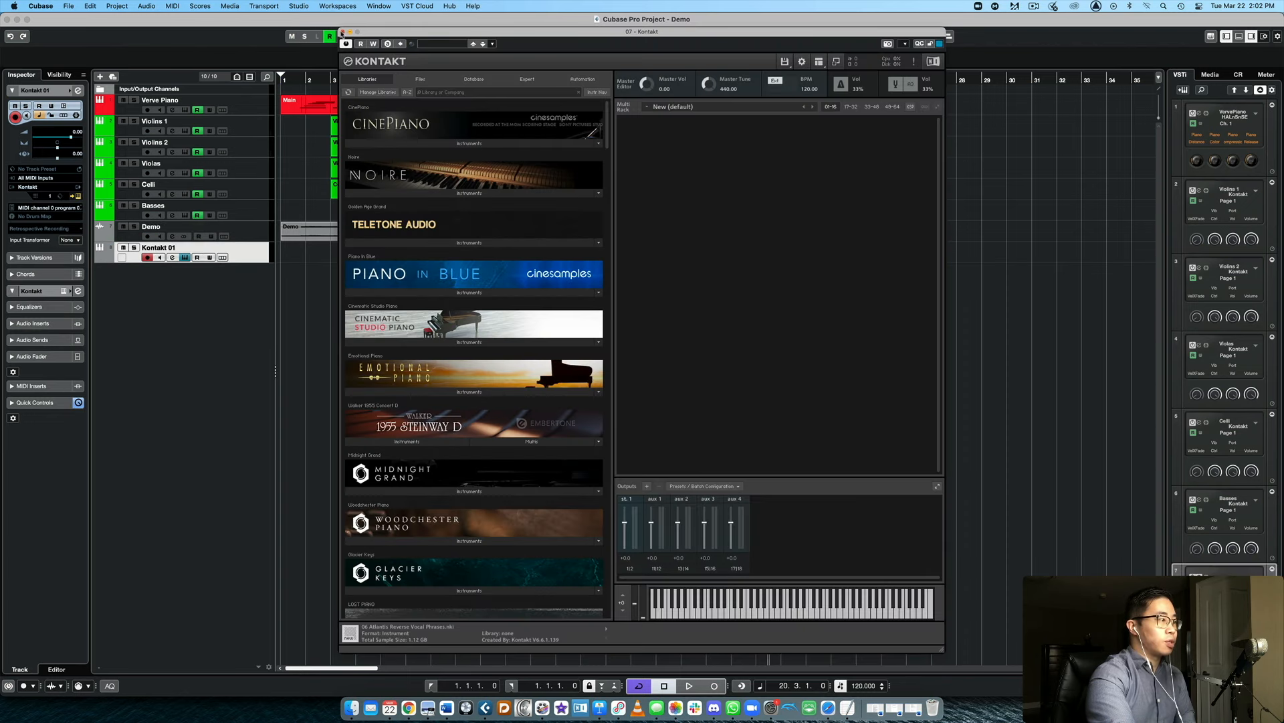
{"action": "left_click", "coordinate": [342, 32]}
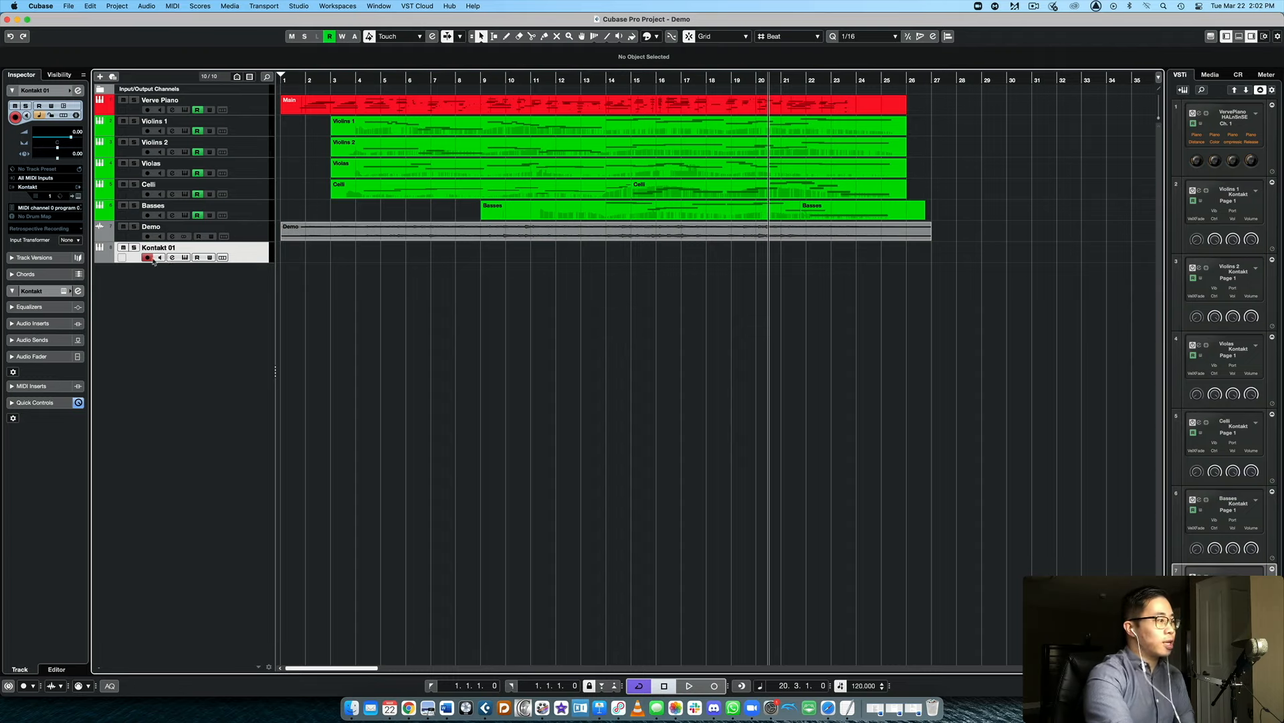
Step: Remove the newly added Kontakt 01 track and add one MIDI track below the Demo track
{"action": "right_click", "coordinate": [253, 256]}
{"action": "left_click", "coordinate": [288, 296]}
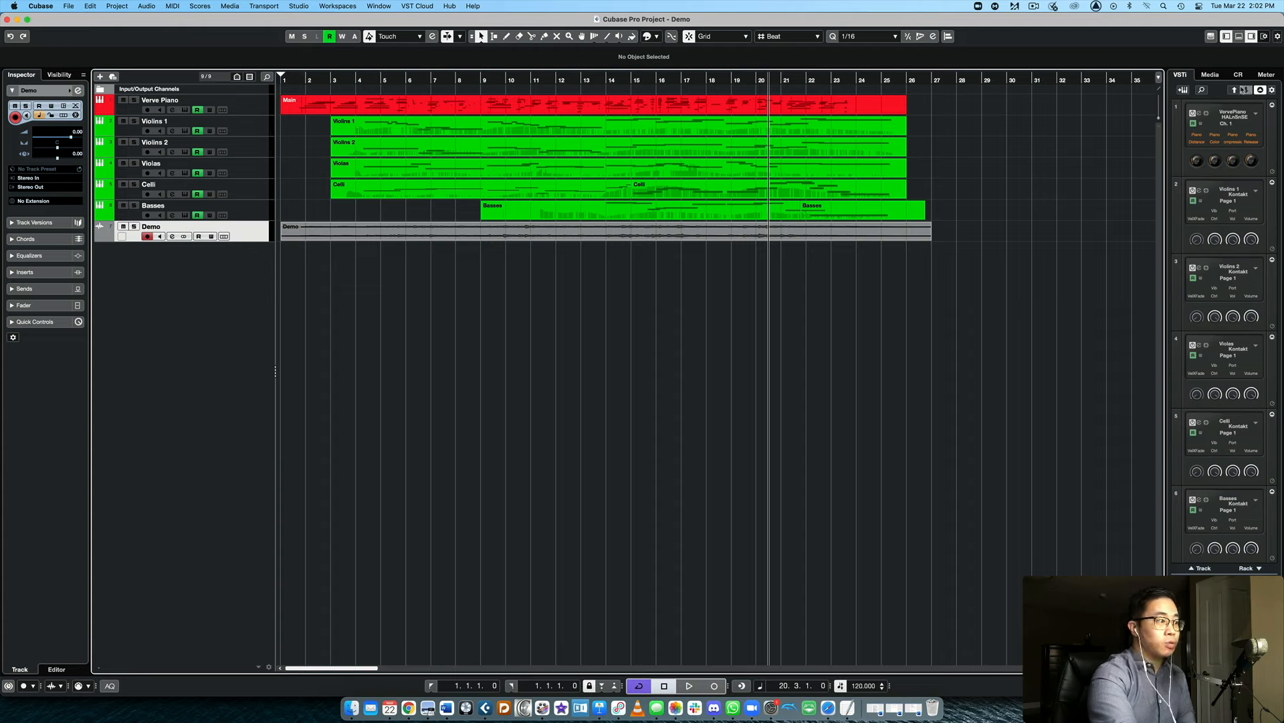
{"action": "left_click", "coordinate": [101, 77]}
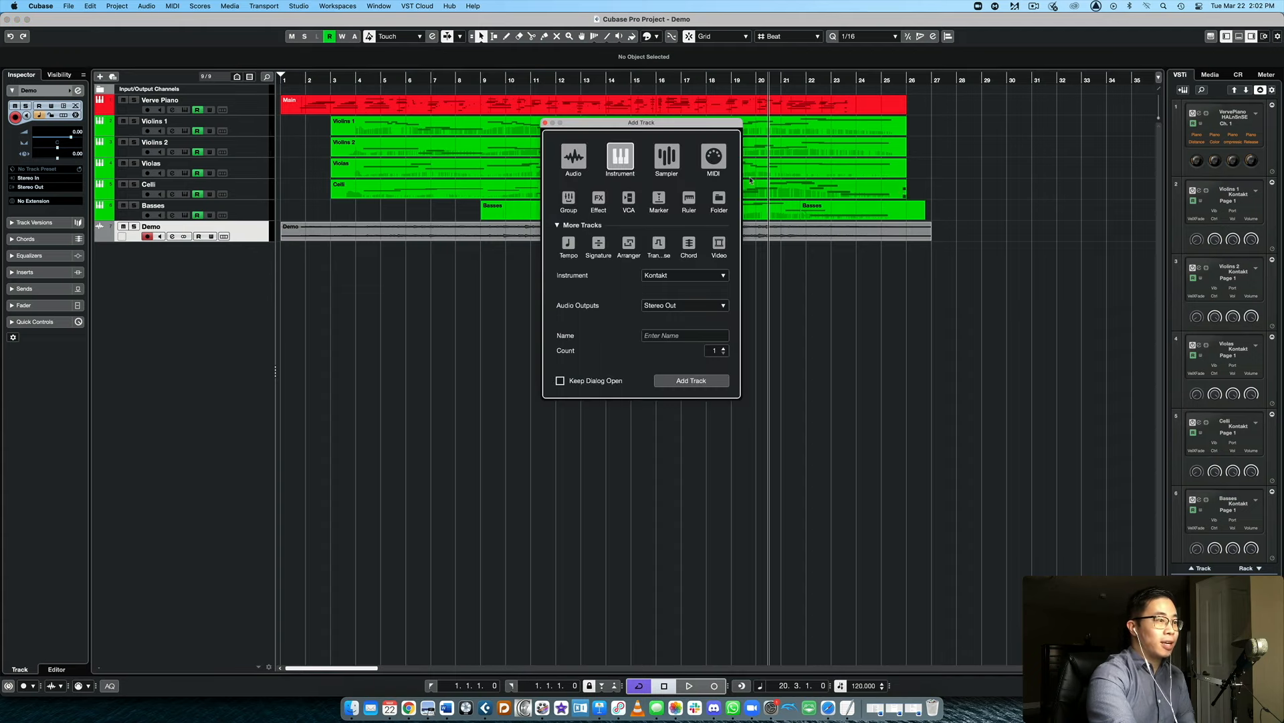
{"action": "left_click", "coordinate": [714, 158]}
{"action": "left_click", "coordinate": [691, 379]}
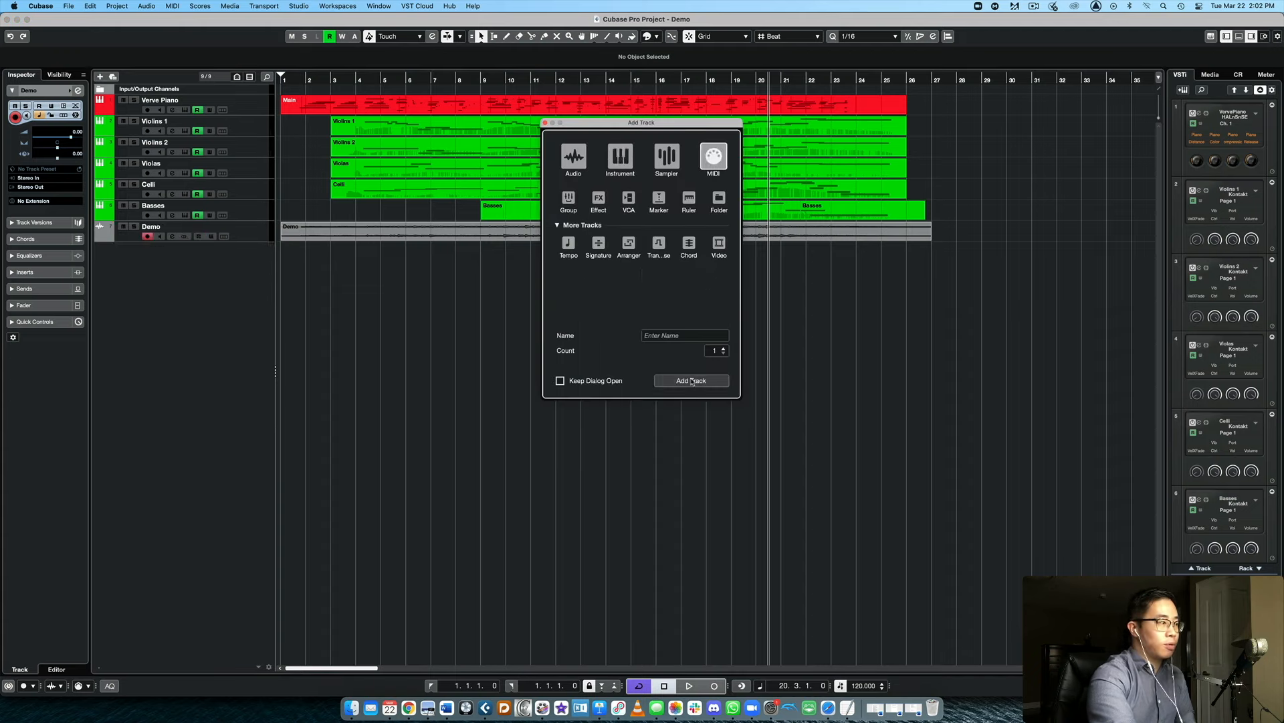
Step: Search the EDMToolbox media for piano in Classic House and place the Jupiter Last High Piano bridge loop at bar 1 on a new track
{"action": "left_click", "coordinate": [1210, 76]}
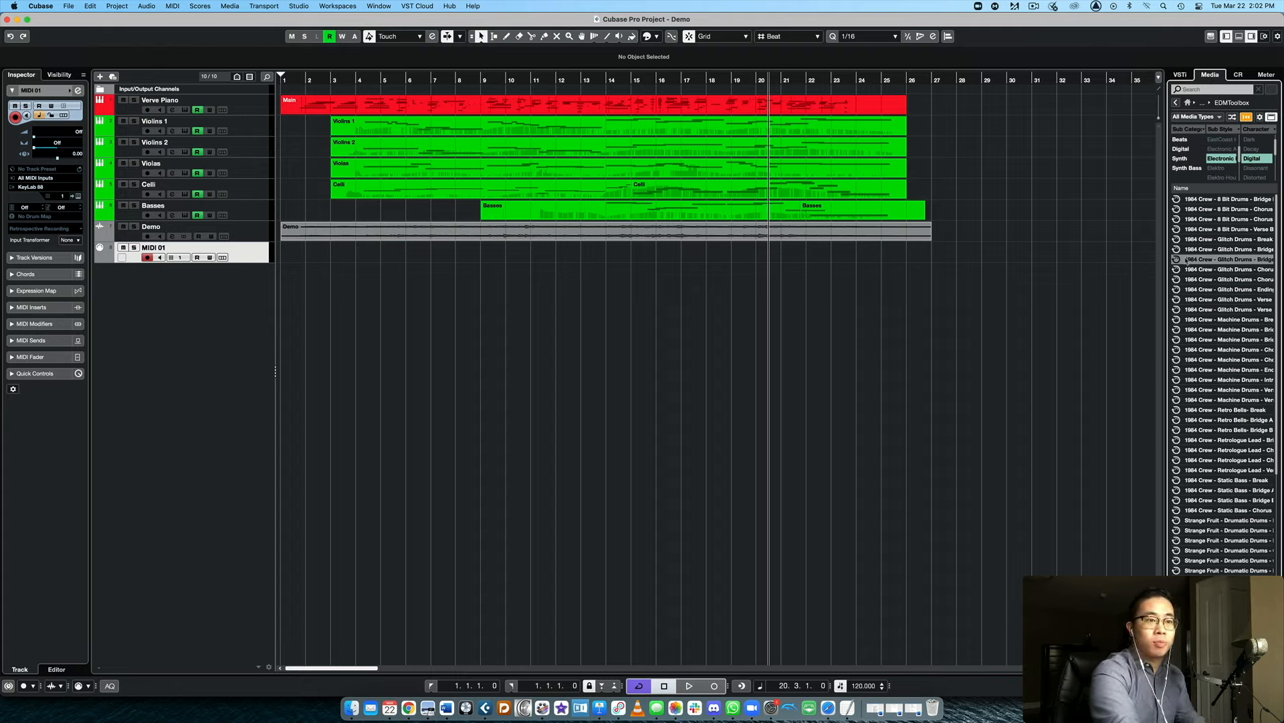
{"action": "left_click", "coordinate": [1212, 89]}
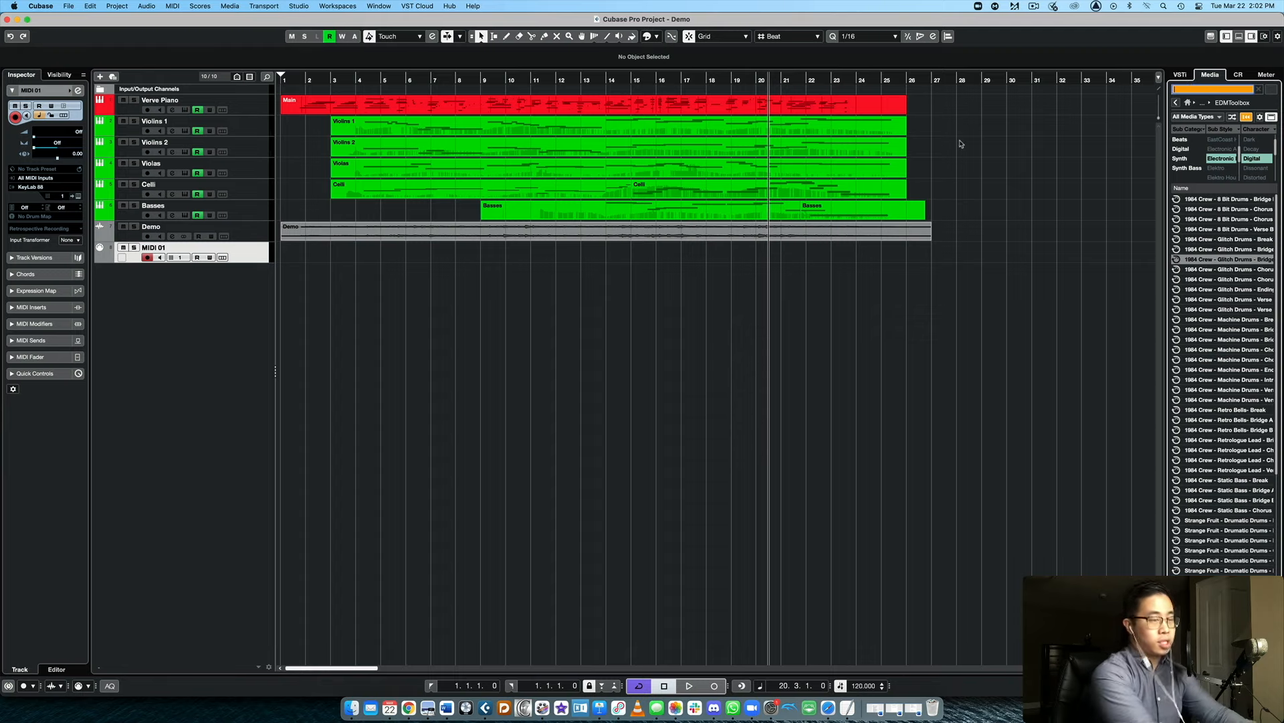
{"action": "type", "text": "piano"}
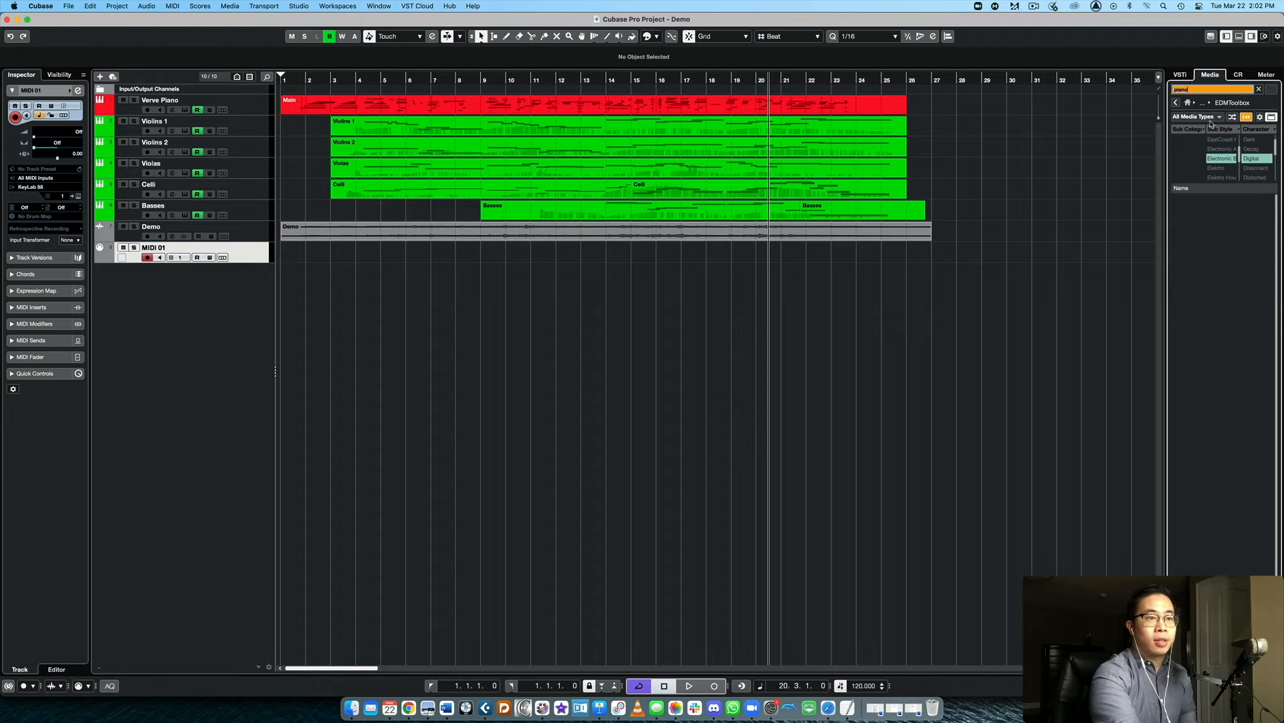
{"action": "scroll", "coordinate": [1227, 144], "scroll_direction": "down", "scroll_amount": 2}
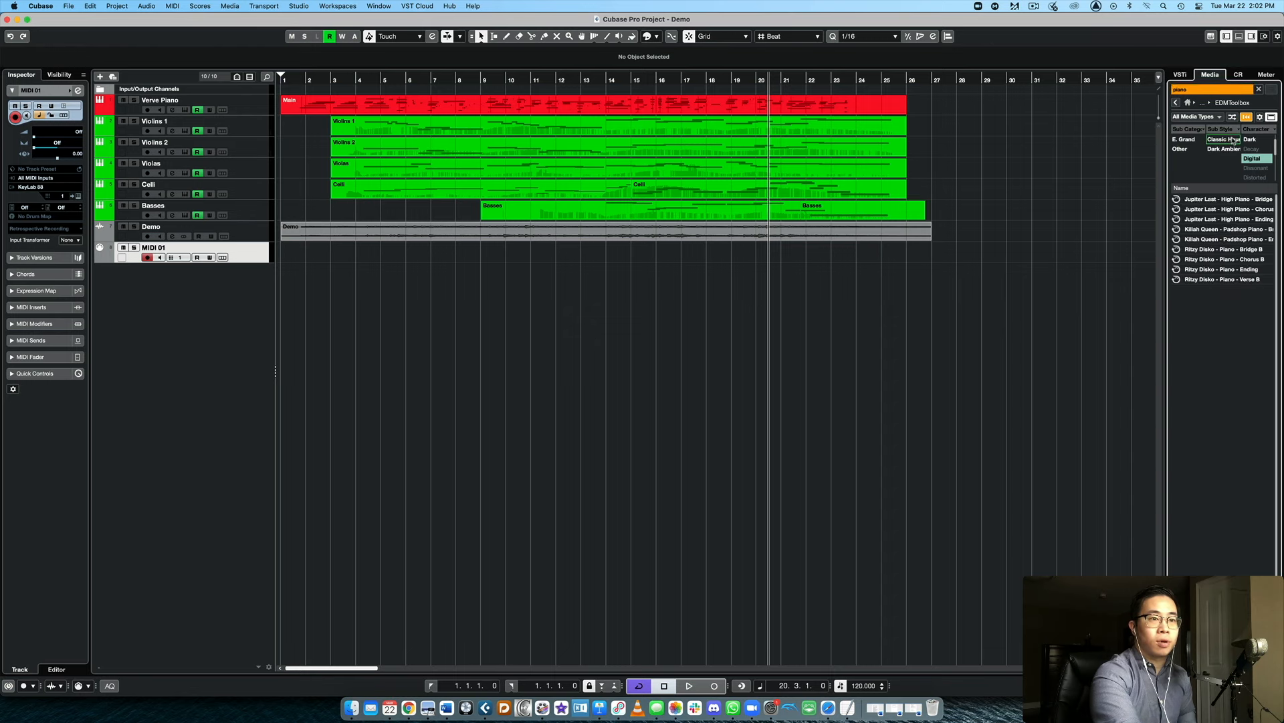
{"action": "left_click", "coordinate": [1230, 141]}
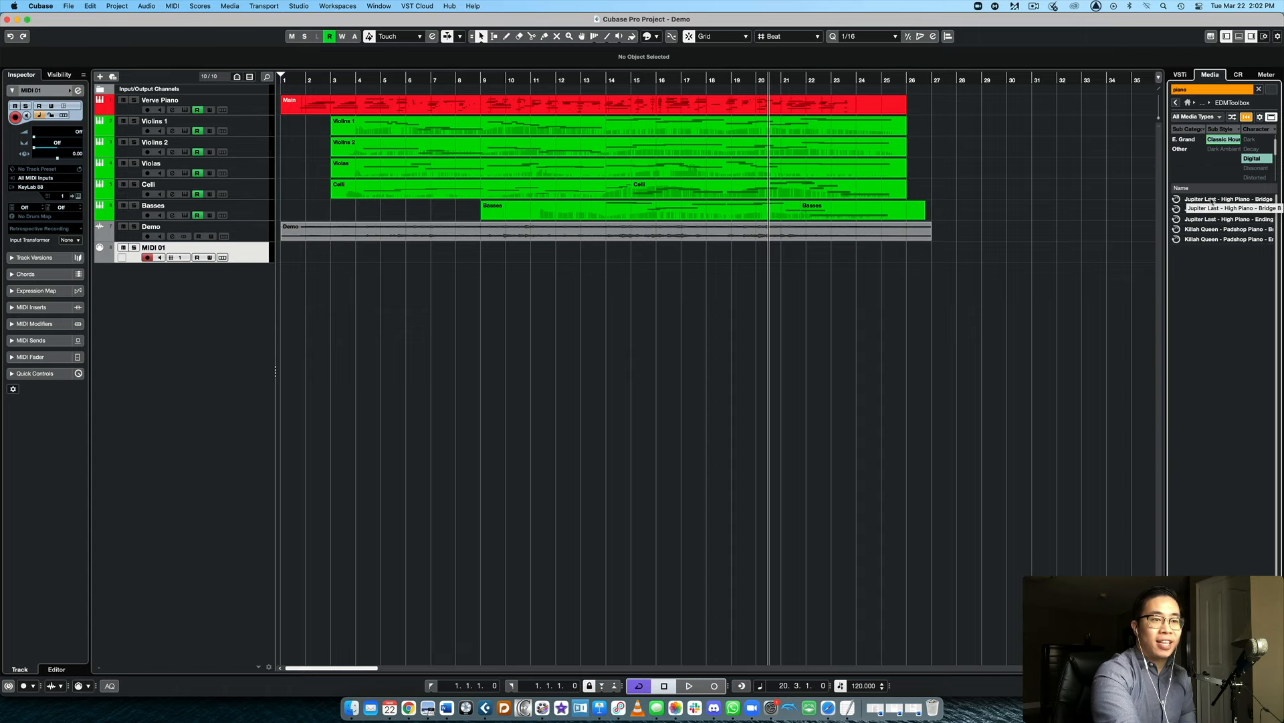
{"action": "left_click", "coordinate": [1243, 201]}
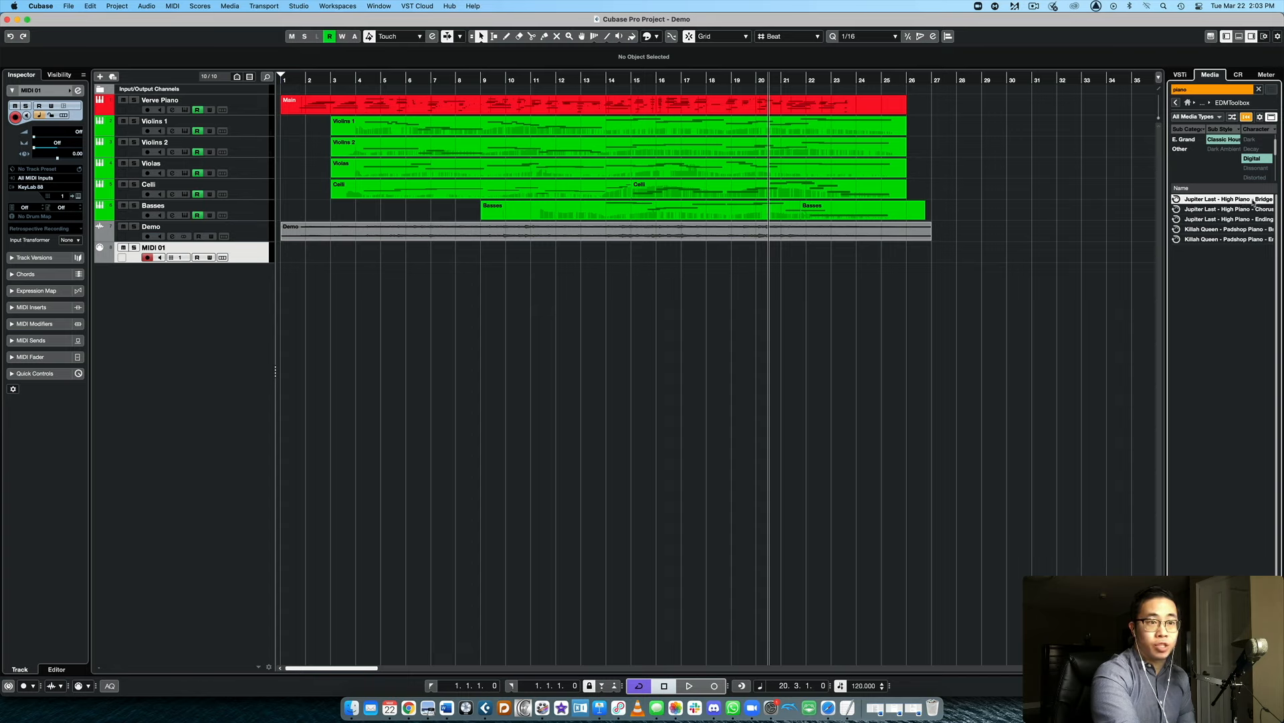
{"action": "left_click_drag", "start_coordinate": [1253, 202], "coordinate": [296, 275]}
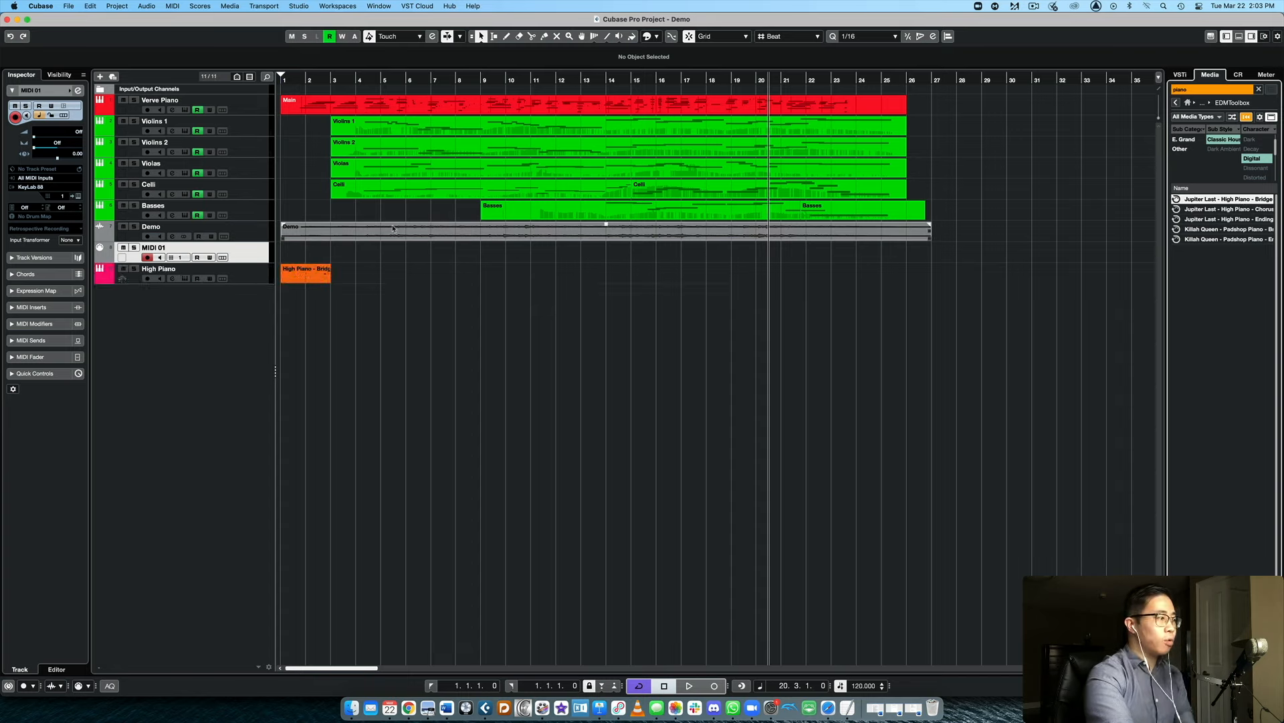
Step: Solo the High Piano track and play its loop from the start of the project
{"action": "left_click", "coordinate": [284, 78]}
{"action": "left_click", "coordinate": [281, 78]}
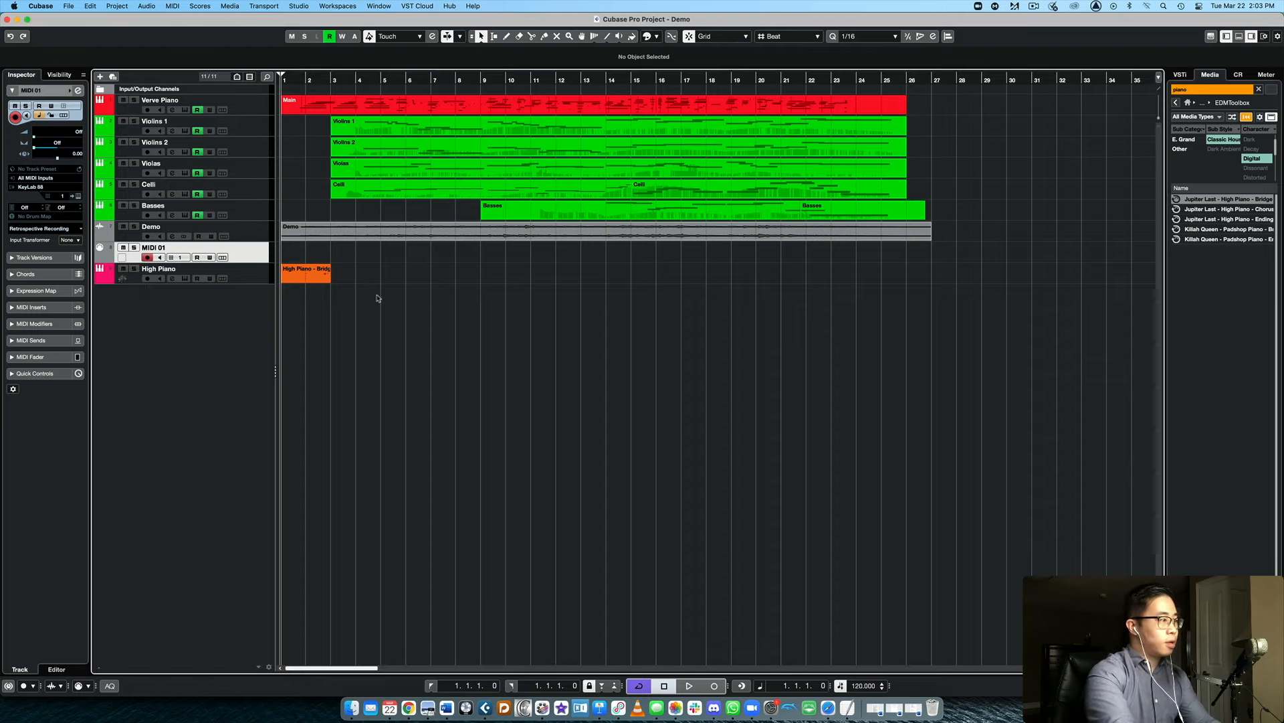
{"action": "left_click", "coordinate": [190, 274]}
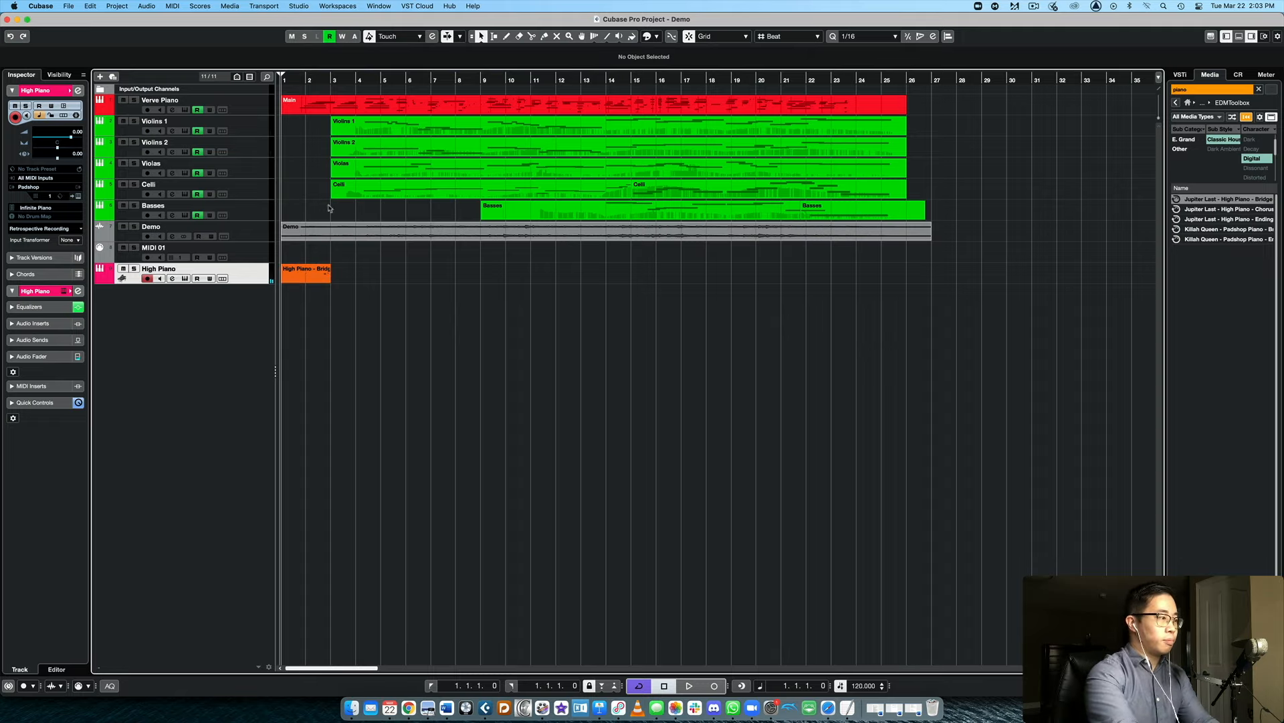
{"action": "key", "text": "space"}
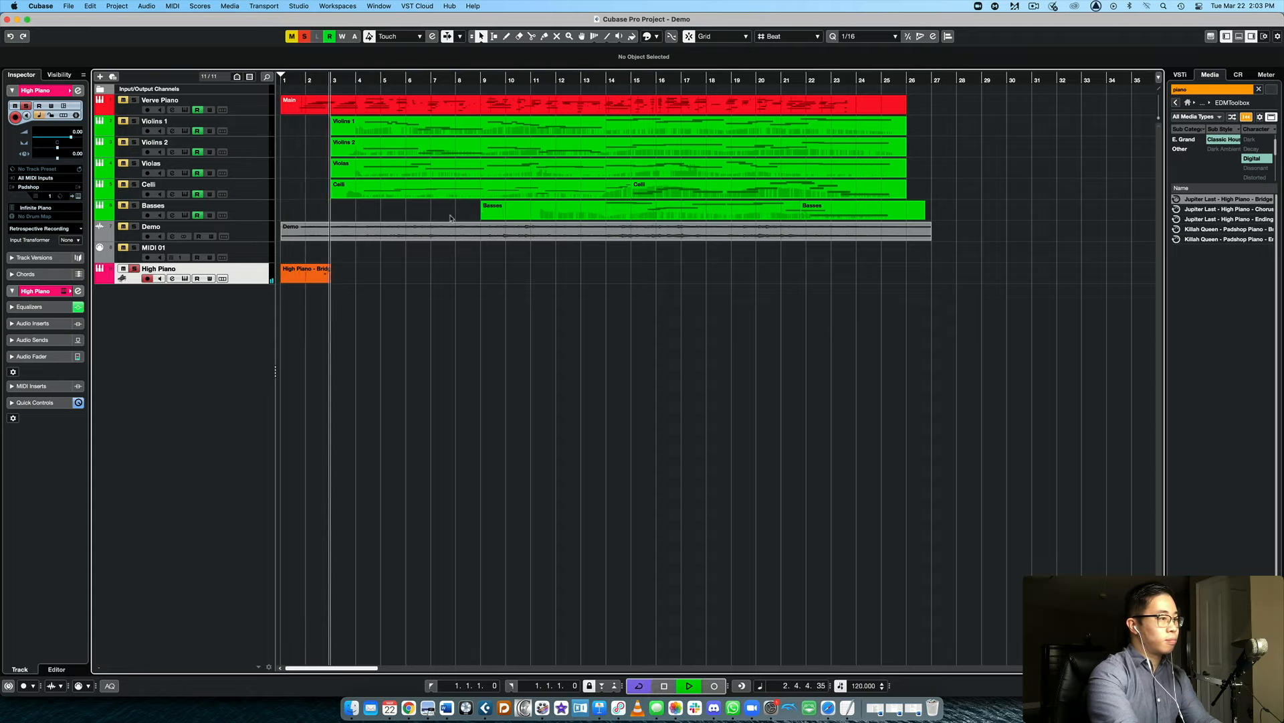
{"action": "key", "text": "space"}
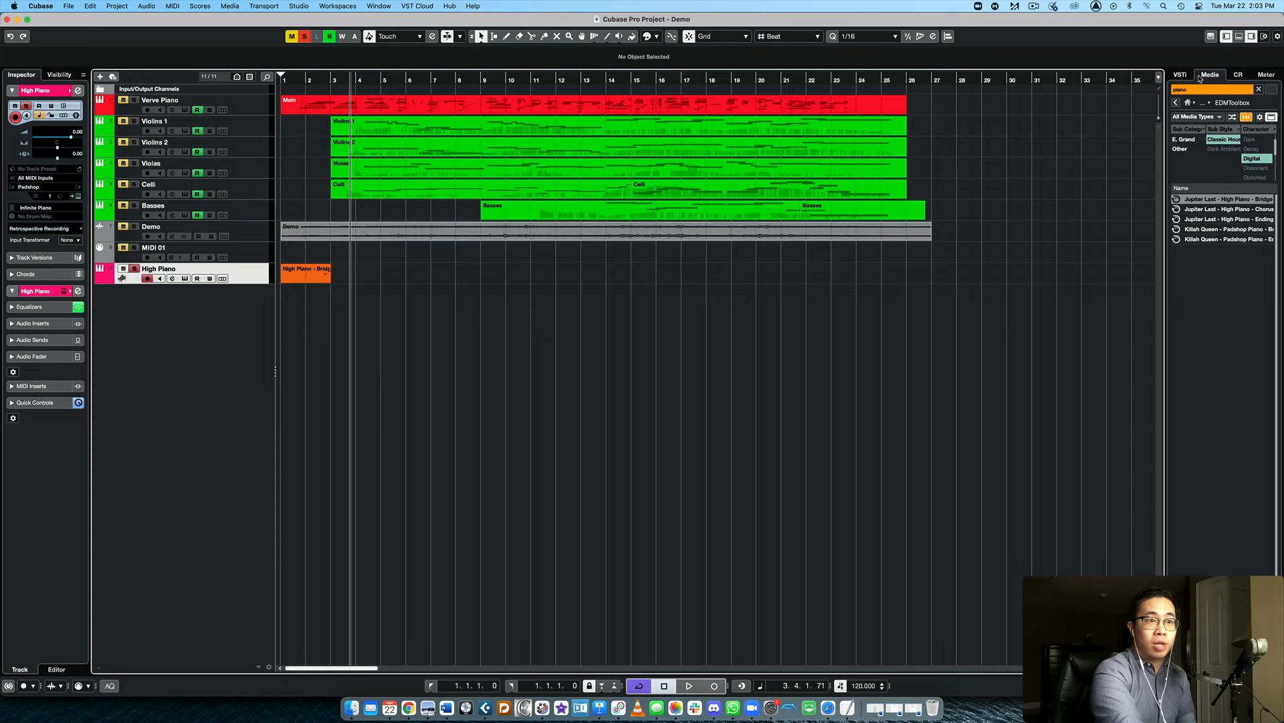
Step: Clear the piano media search and remove the High Piano and MIDI 01 tracks from the project
{"action": "left_click", "coordinate": [1258, 89]}
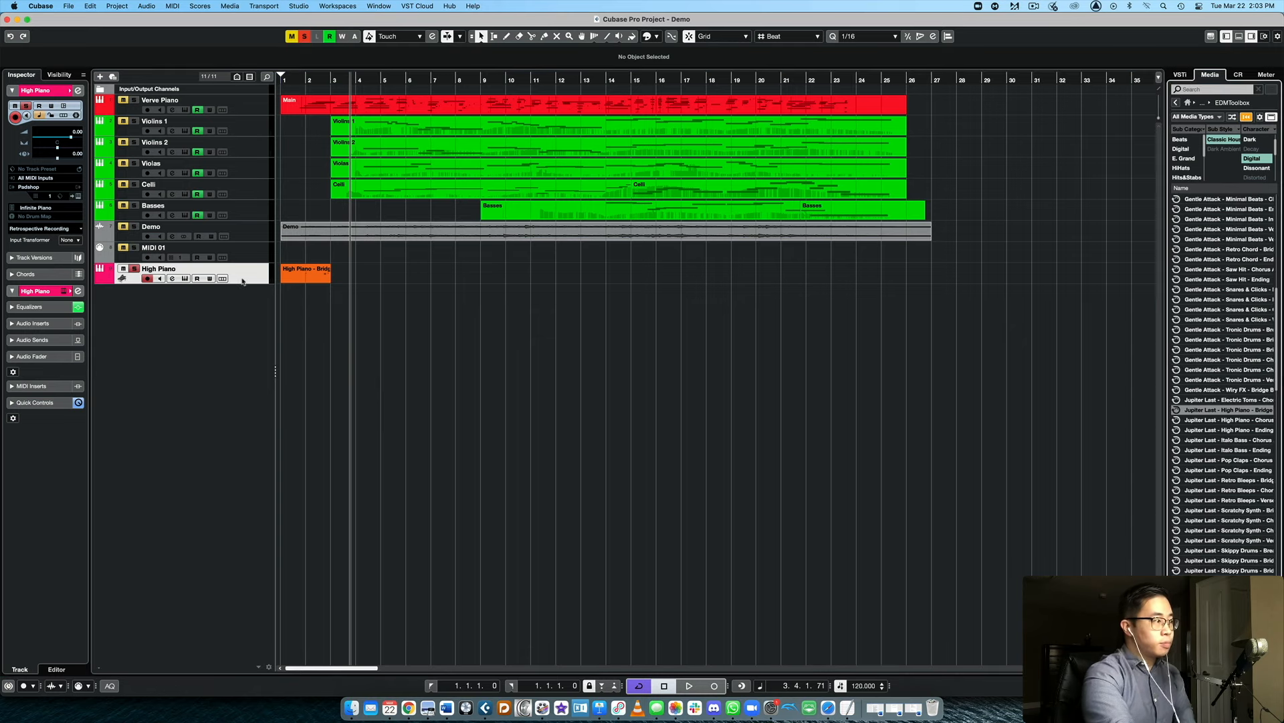
{"action": "right_click", "coordinate": [255, 276]}
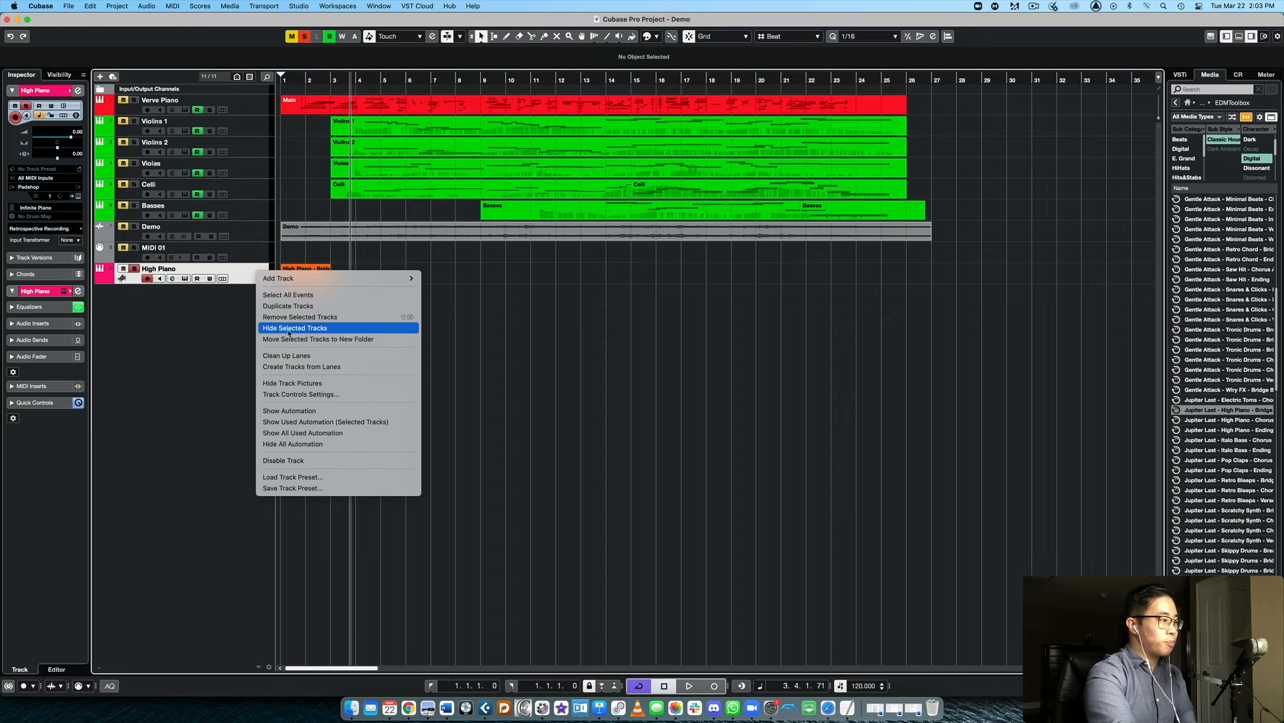
{"action": "left_click", "coordinate": [292, 318]}
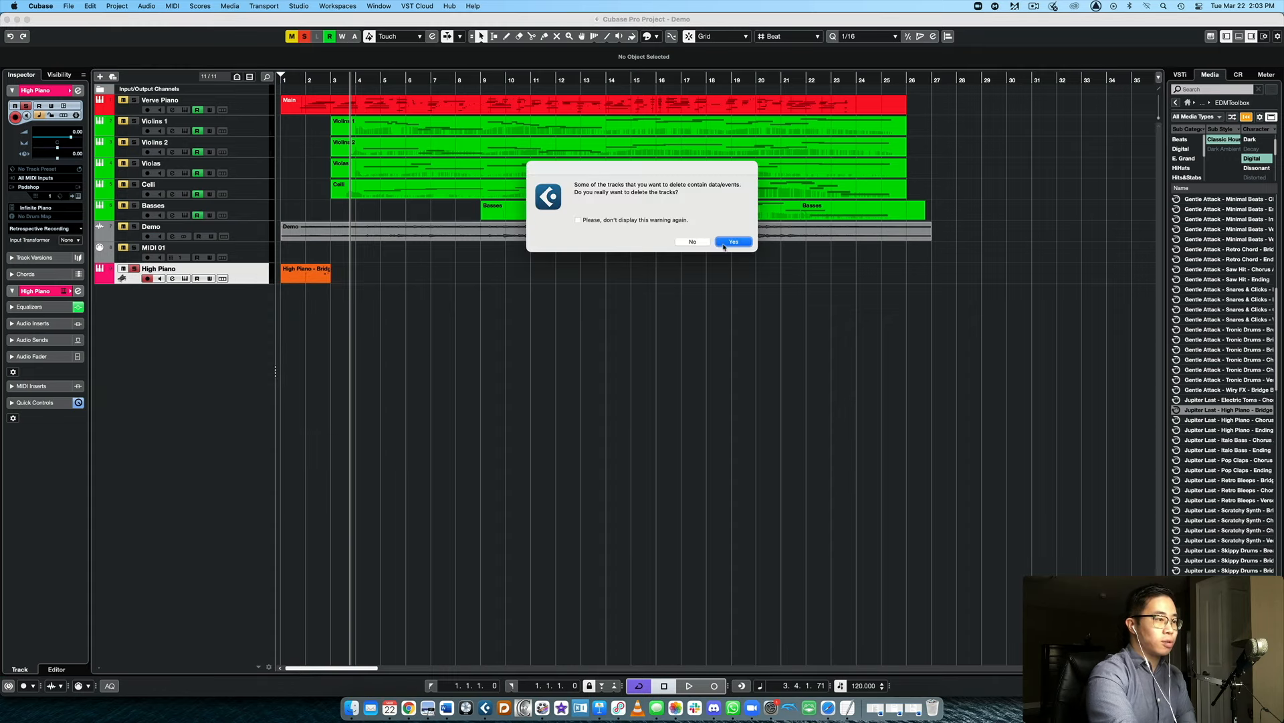
{"action": "left_click", "coordinate": [733, 242]}
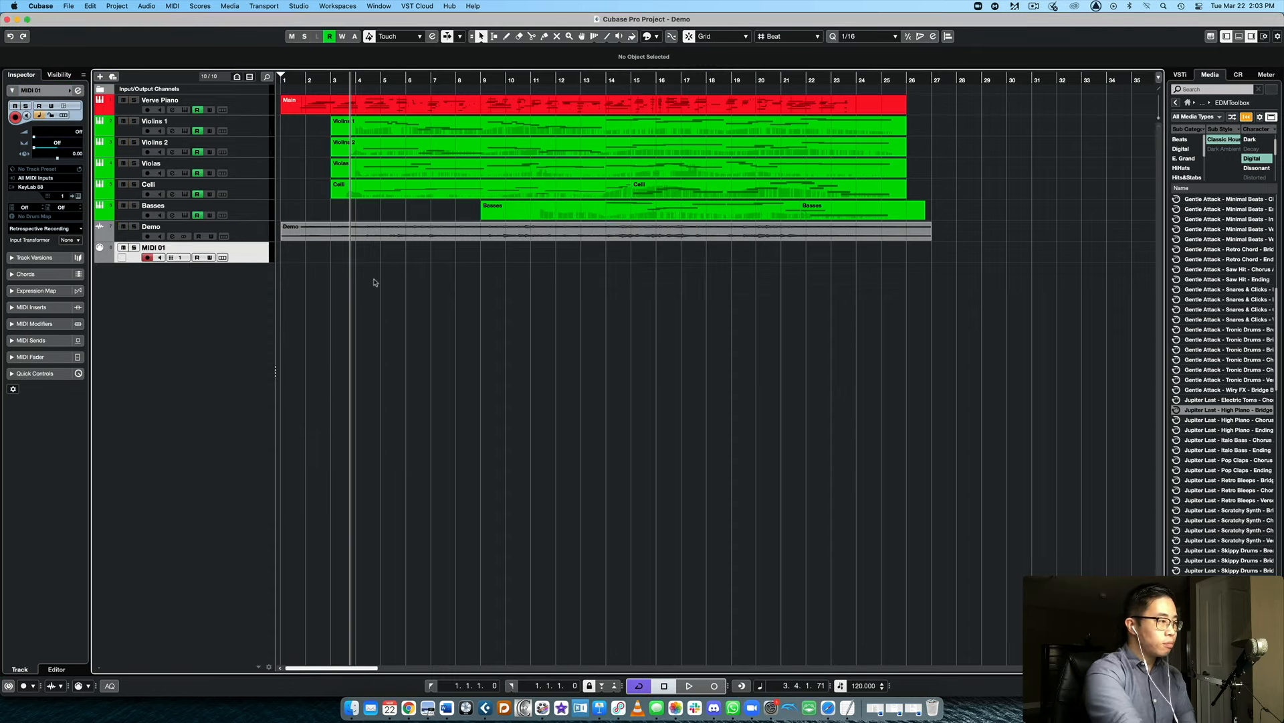
{"action": "right_click", "coordinate": [248, 257]}
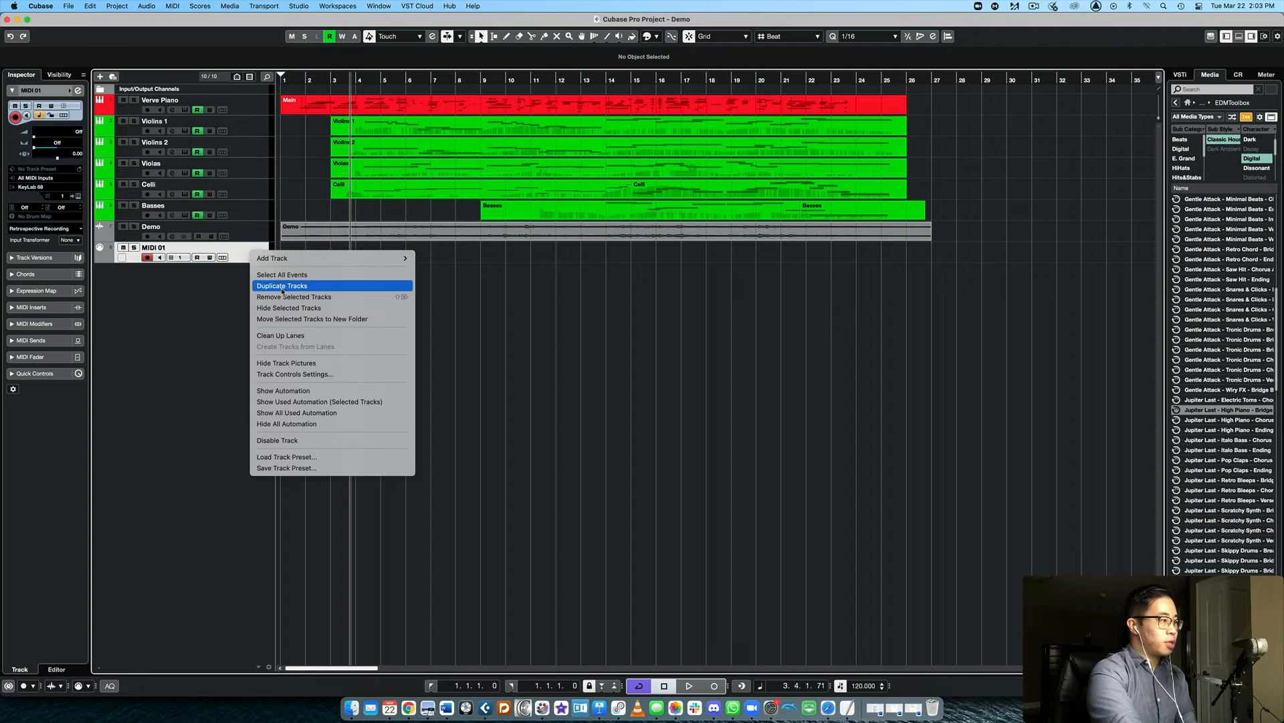
{"action": "left_click", "coordinate": [281, 301]}
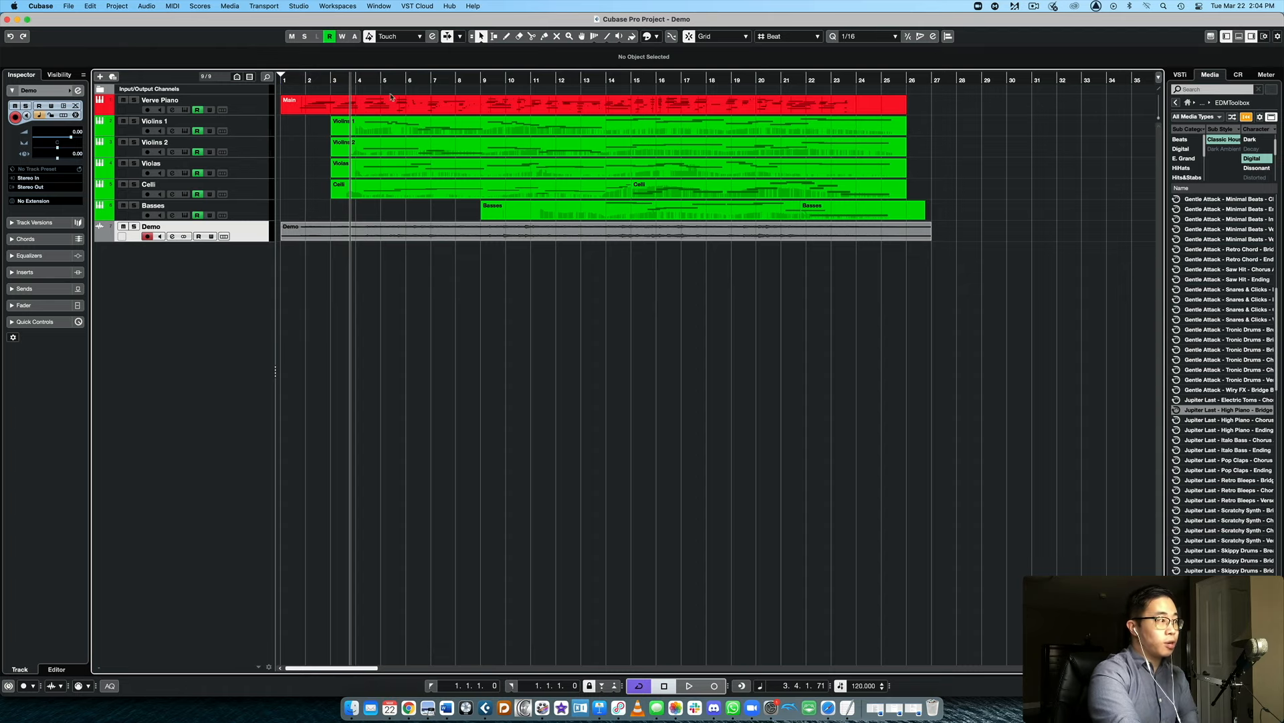
Step: Select the Verve Piano track and view the track types that can be added and the instruments it can use
{"action": "left_click", "coordinate": [249, 107]}
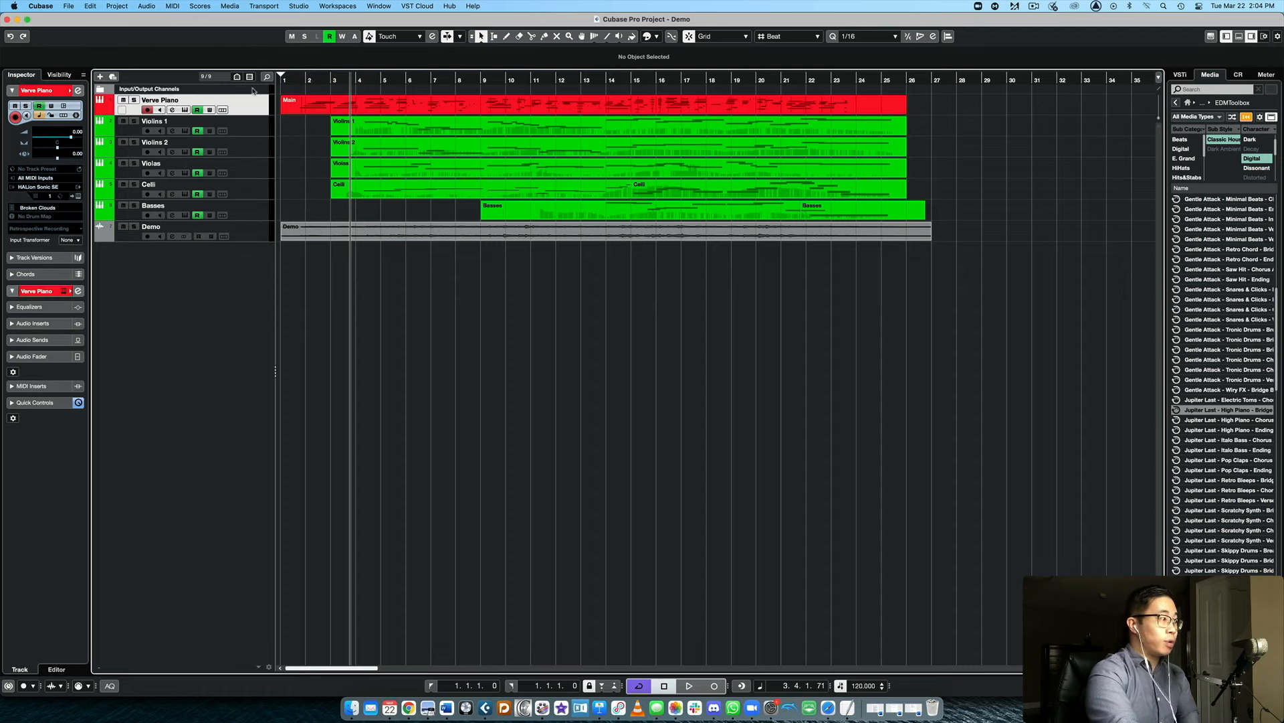
{"action": "left_click", "coordinate": [100, 76]}
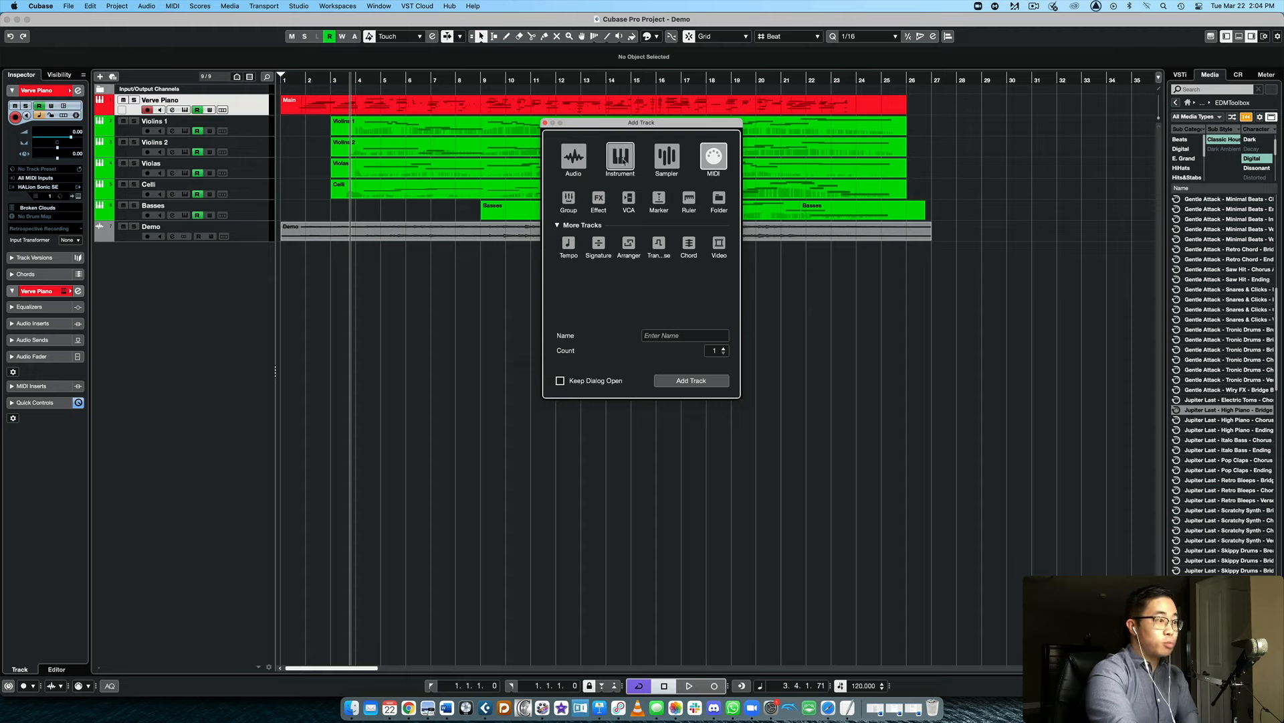
{"action": "left_click", "coordinate": [545, 123]}
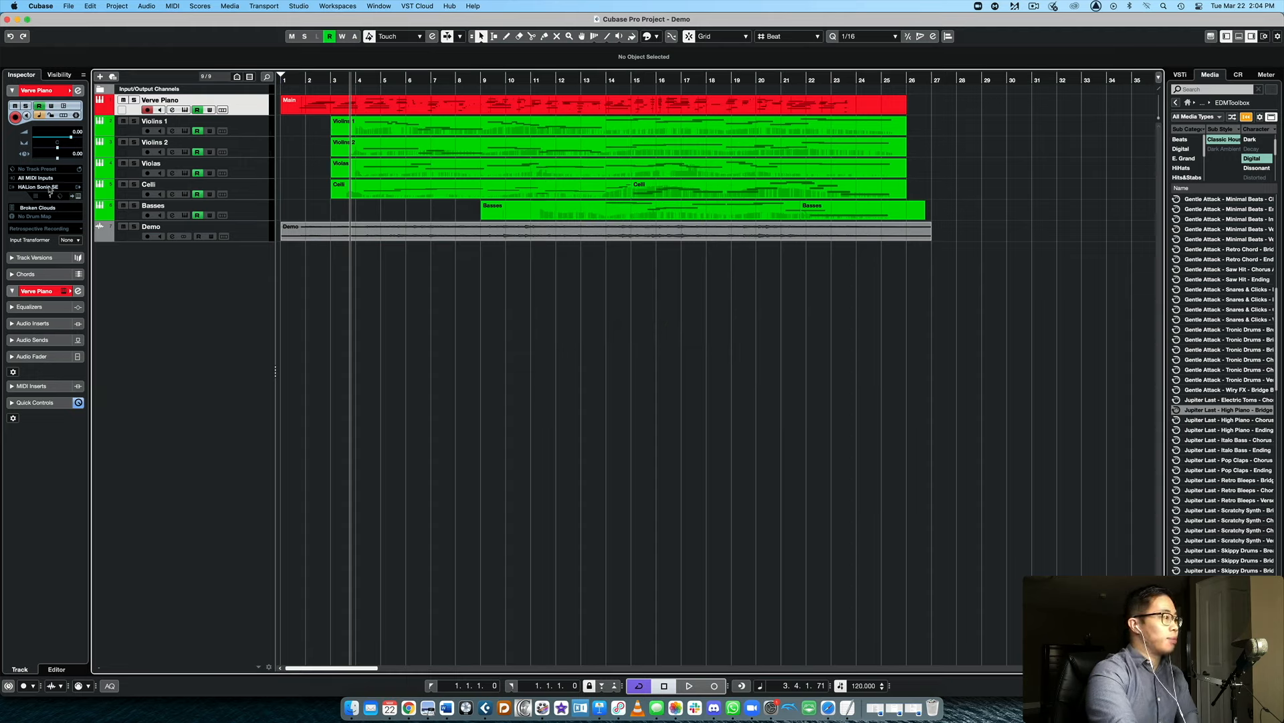
{"action": "left_click", "coordinate": [52, 189]}
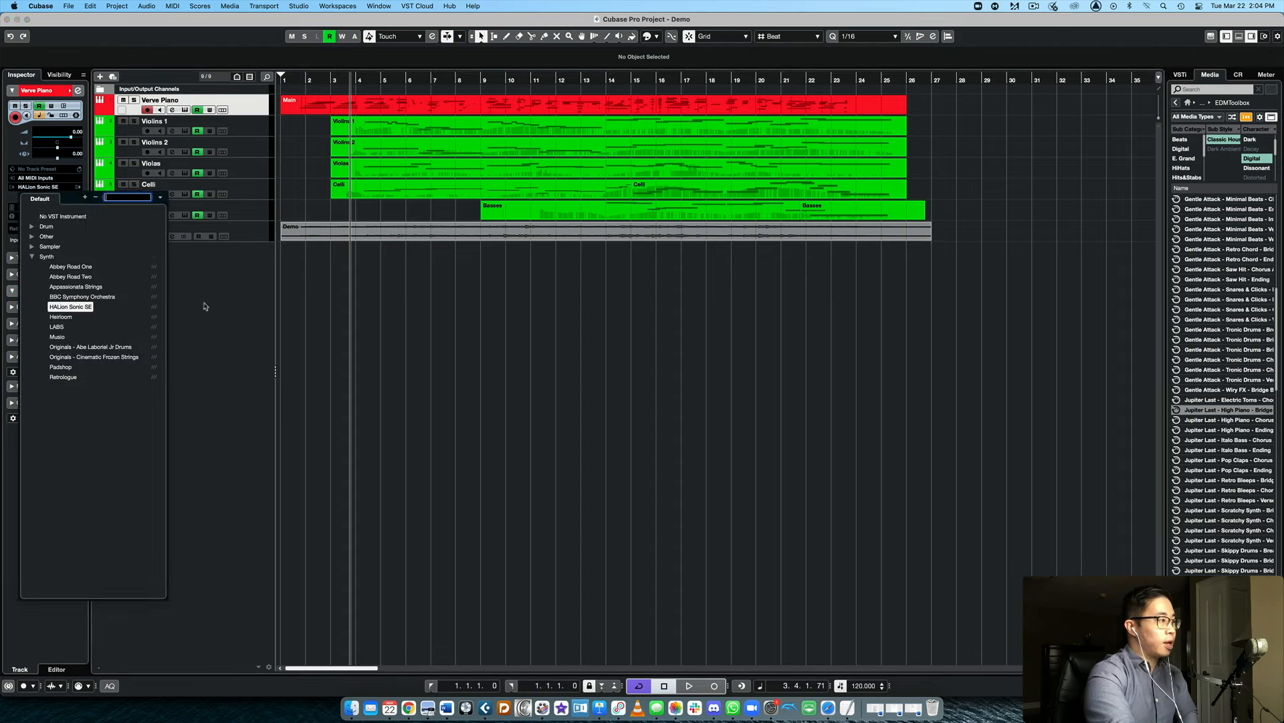
{"action": "left_click", "coordinate": [196, 304]}
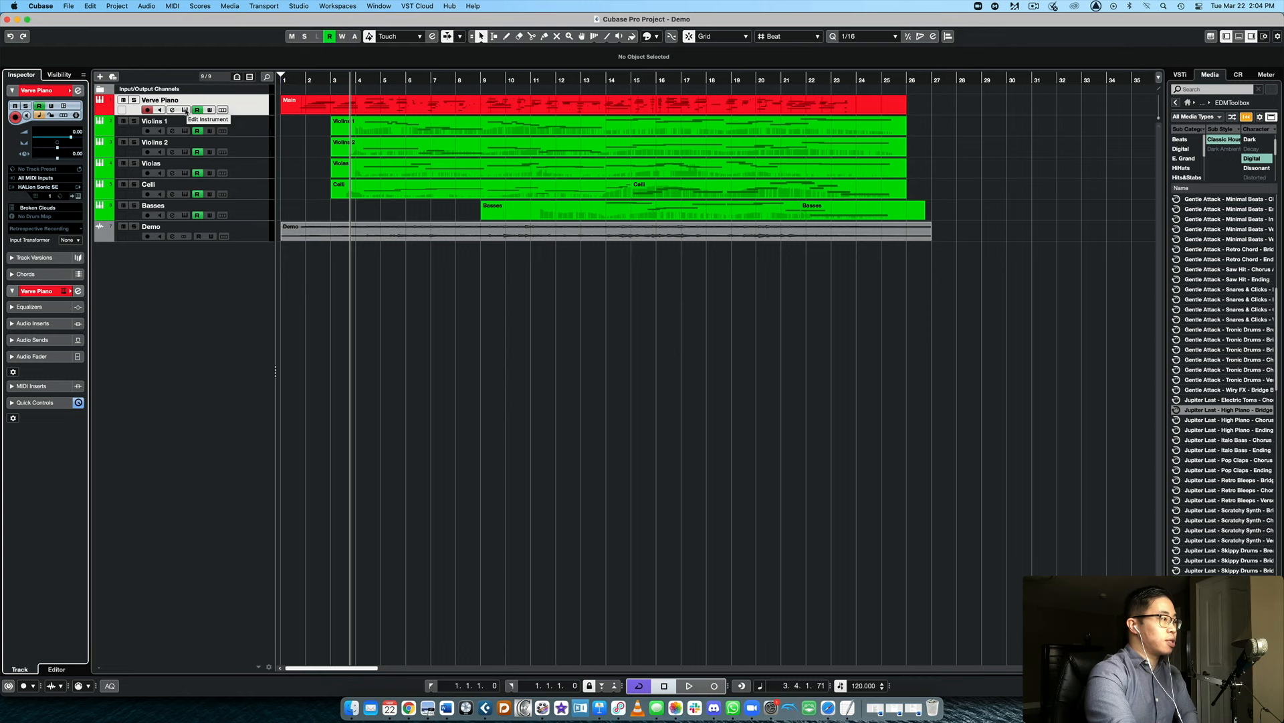
Step: Open the HALion Sonic SE instrument window of the Verve Piano track and place it over the upper middle of the project
{"action": "left_click", "coordinate": [186, 111]}
{"action": "left_click_drag", "start_coordinate": [728, 81], "coordinate": [706, 59]}
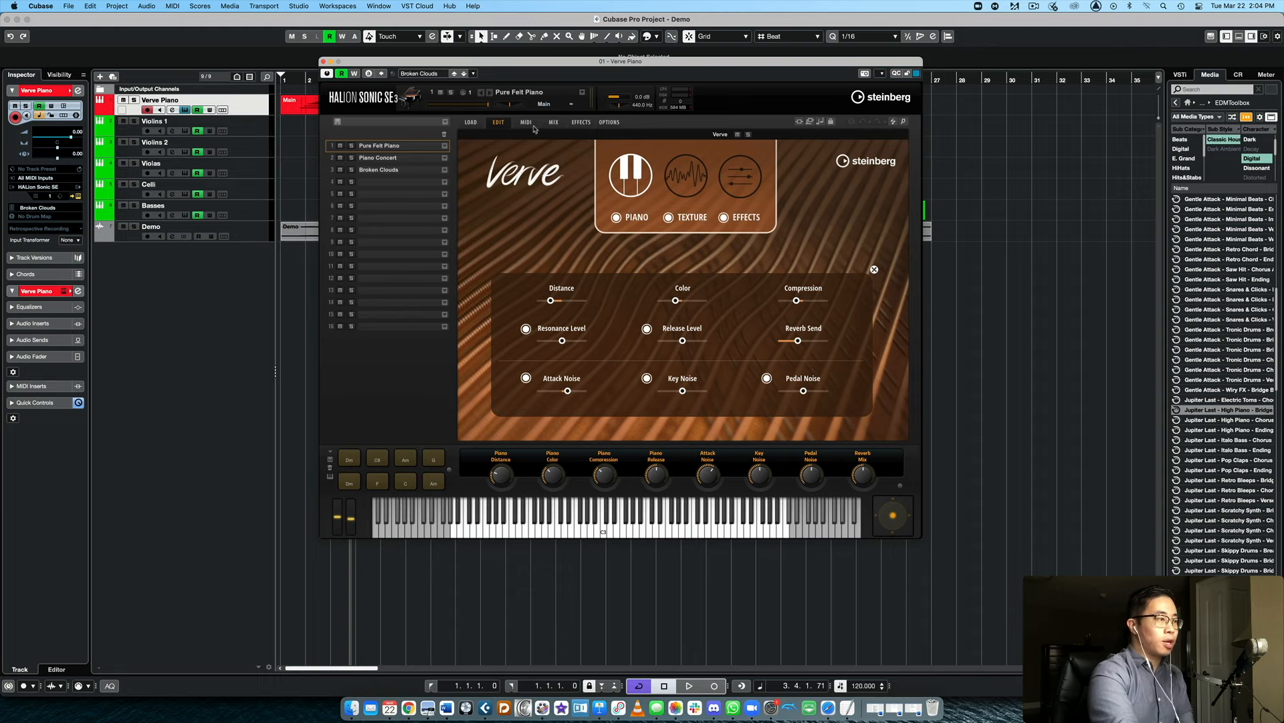
{"action": "left_click_drag", "start_coordinate": [729, 66], "coordinate": [734, 73]}
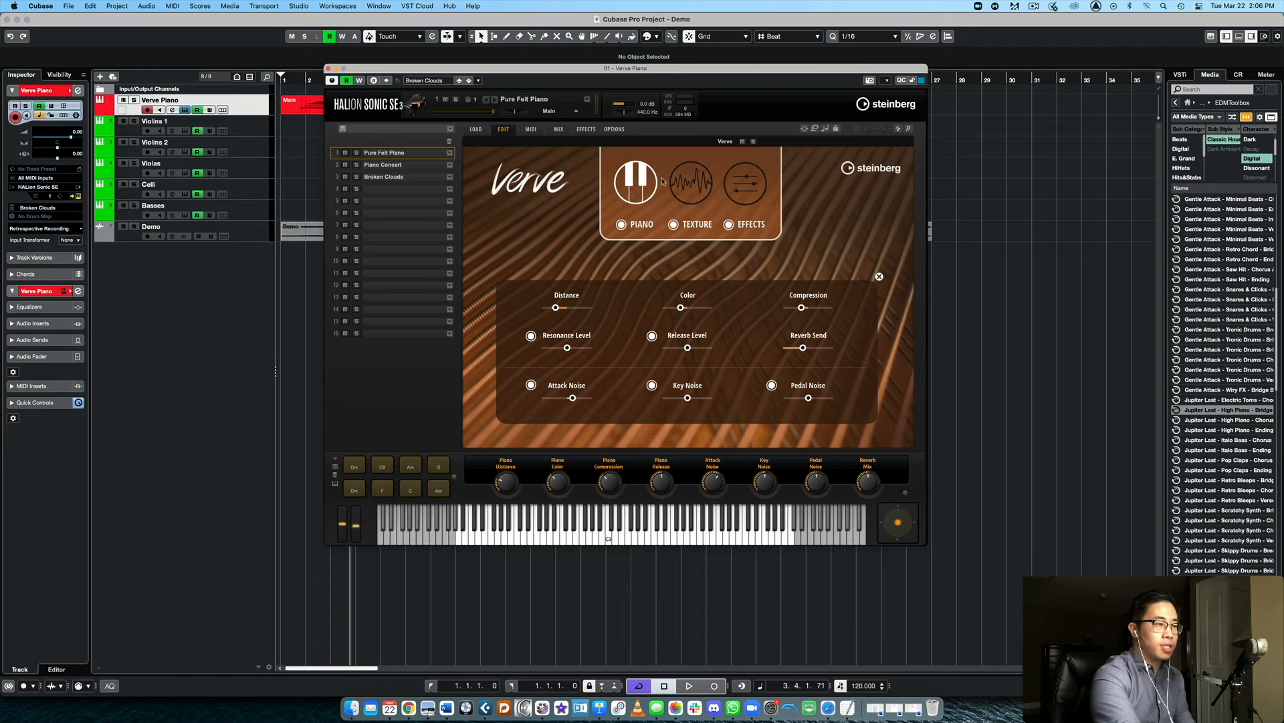
Step: View the Texture, Effects and Piano settings of the Pure Felt Piano program in Verve
{"action": "left_click", "coordinate": [688, 187]}
{"action": "left_click", "coordinate": [644, 191]}
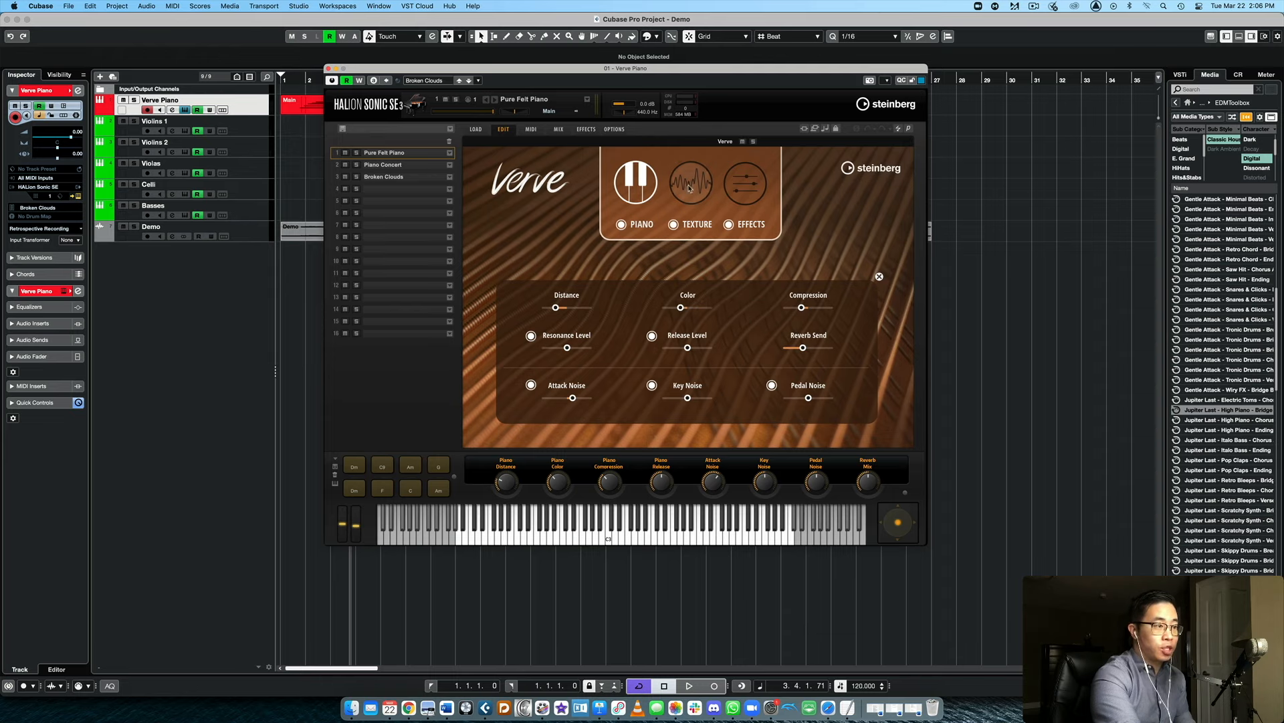
{"action": "left_click", "coordinate": [691, 182]}
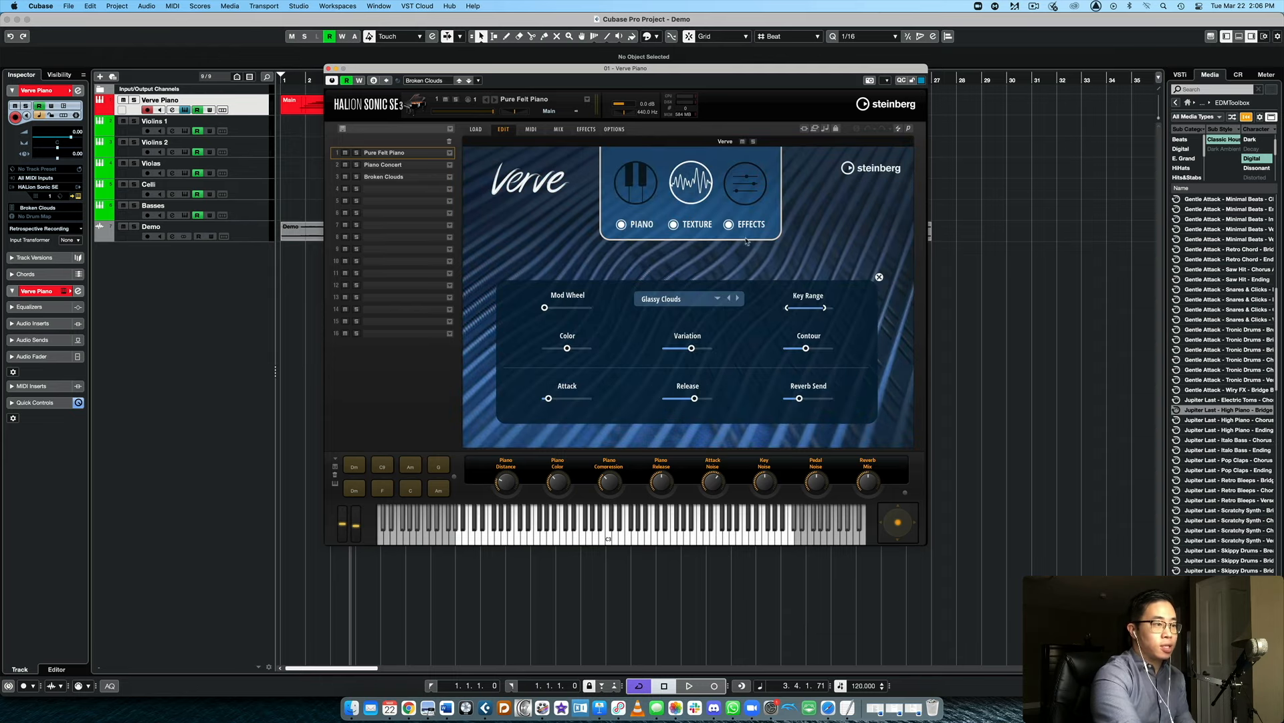
{"action": "left_click", "coordinate": [748, 184]}
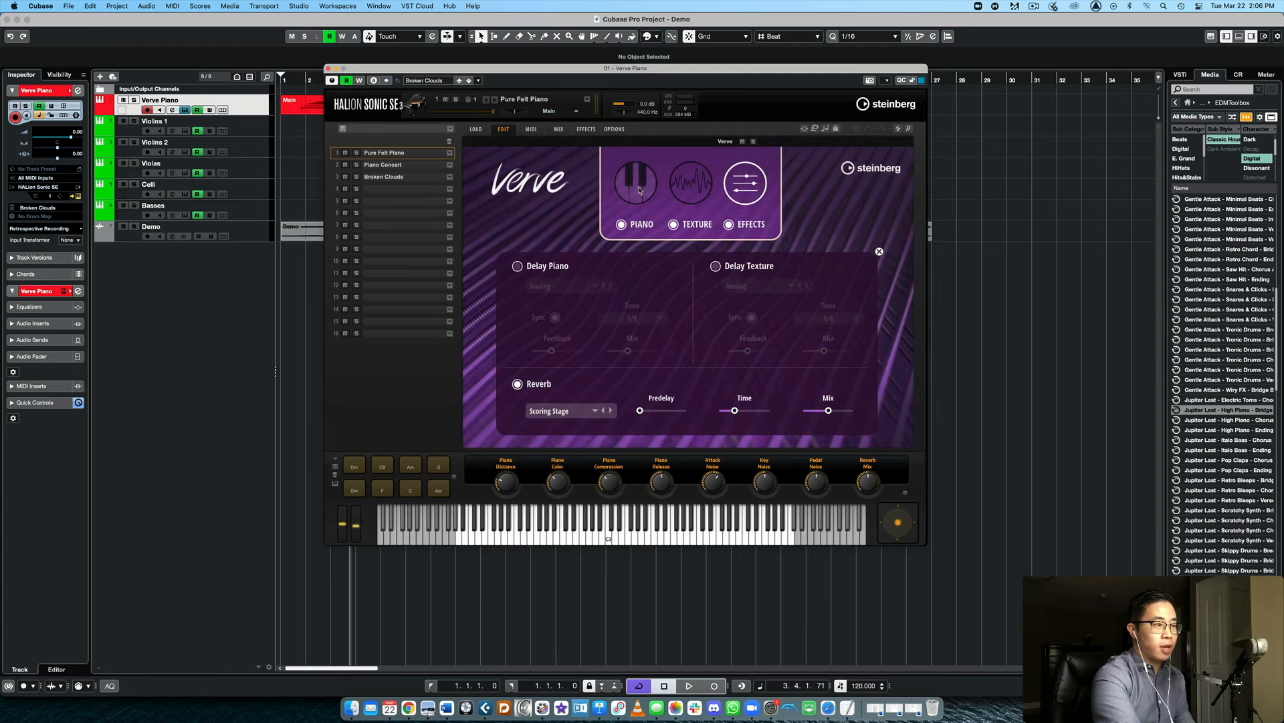
{"action": "left_click", "coordinate": [640, 191]}
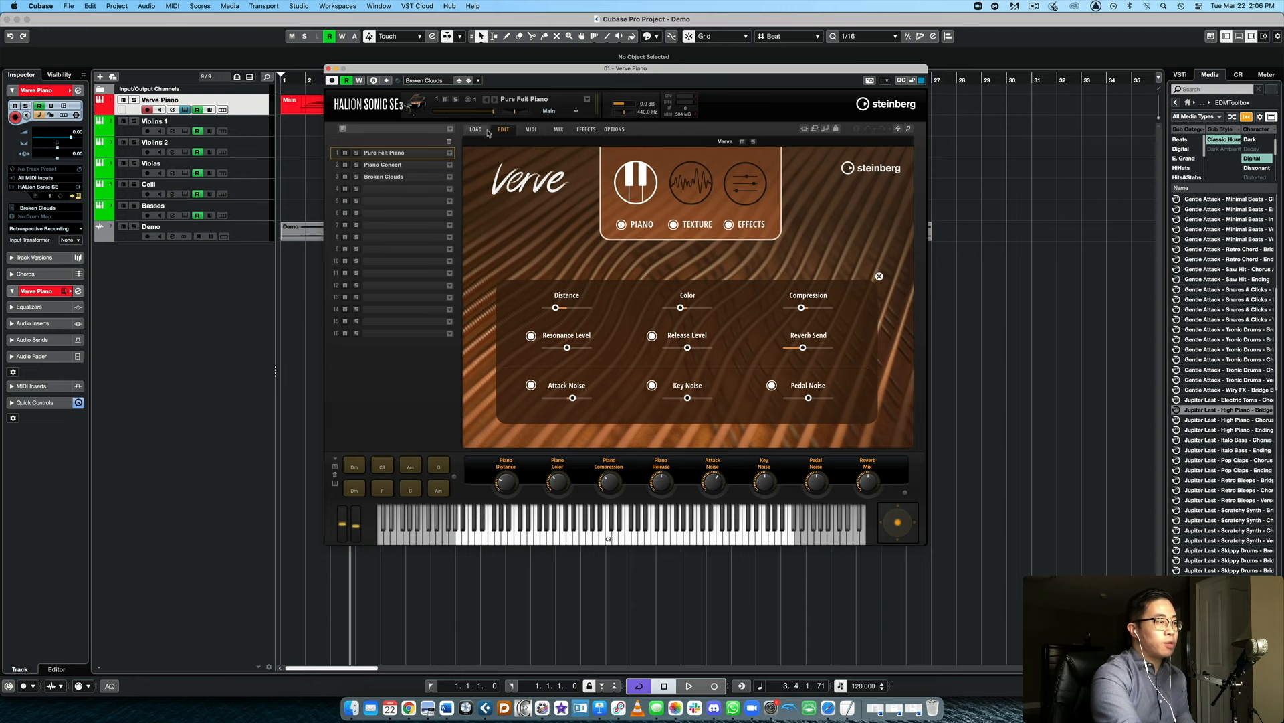
Step: Show the MIDI settings of all HALion program slots and select the Piano Concert slot
{"action": "left_click", "coordinate": [531, 129]}
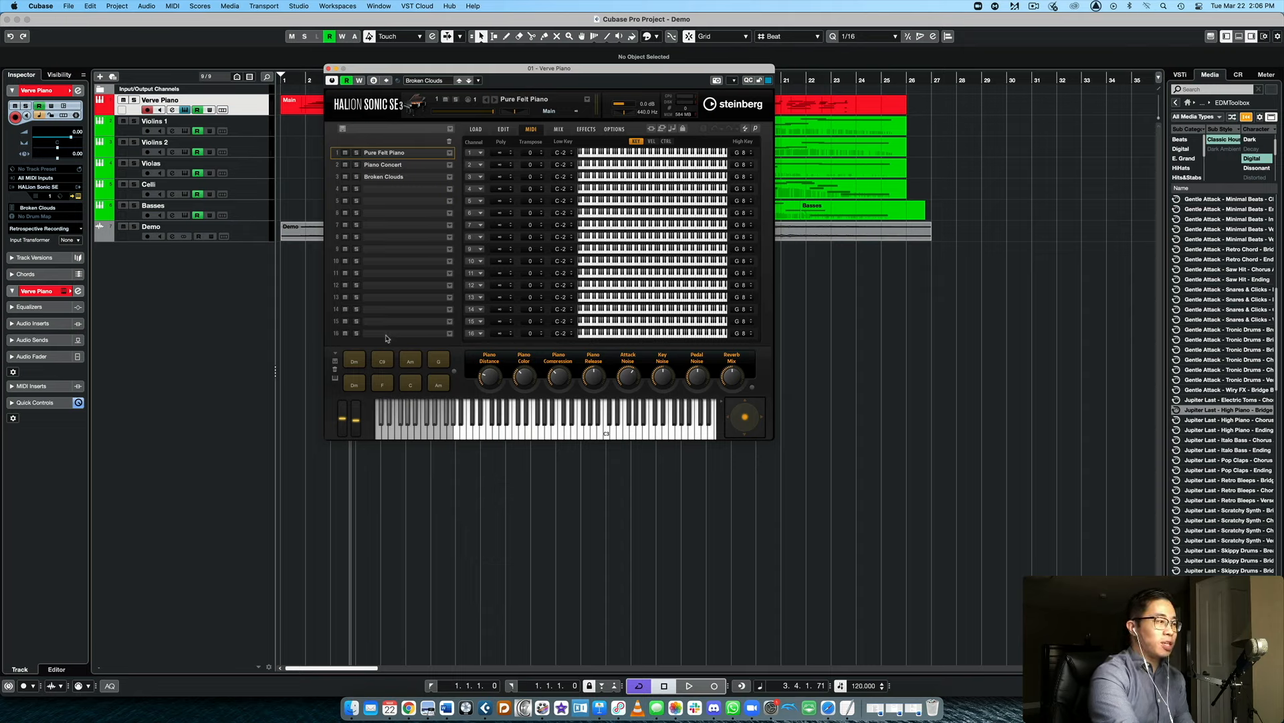
{"action": "left_click", "coordinate": [424, 168]}
{"action": "left_click", "coordinate": [423, 175]}
{"action": "left_click", "coordinate": [418, 169]}
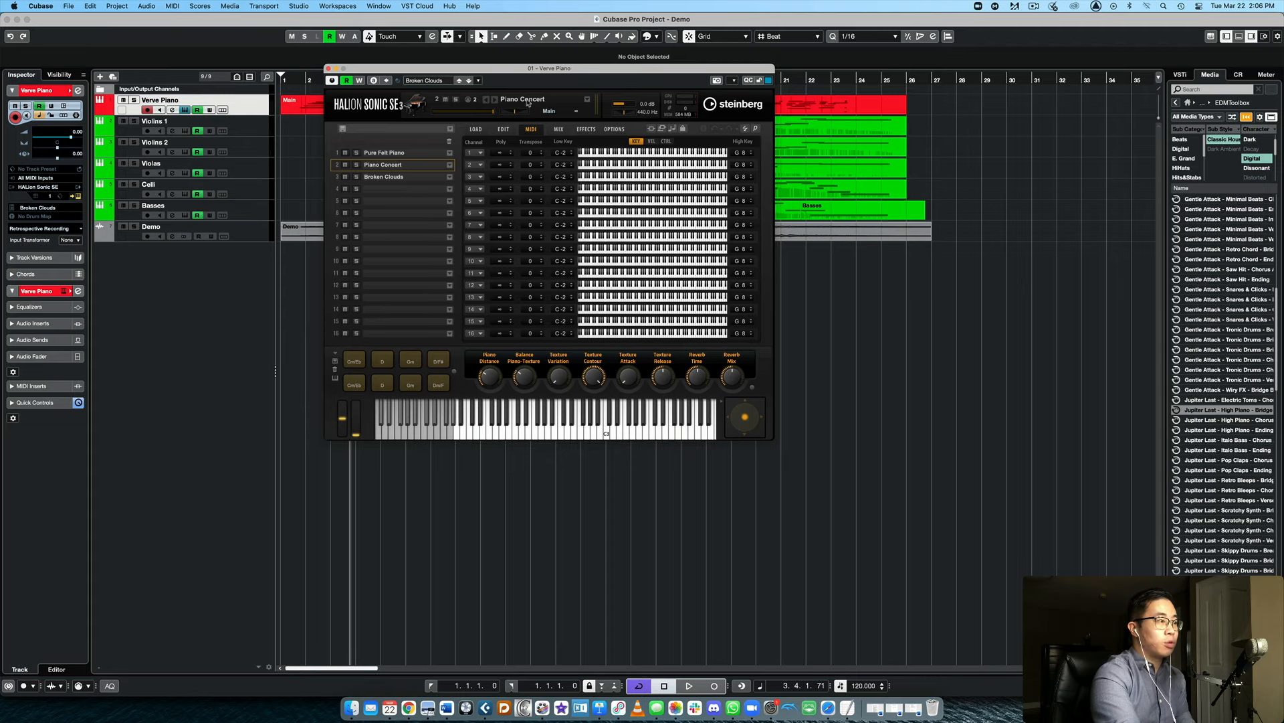
Step: Open the Load Program browser for the Piano Concert slot, view it with the empty fourth slot selected, and close it
{"action": "left_click", "coordinate": [528, 100]}
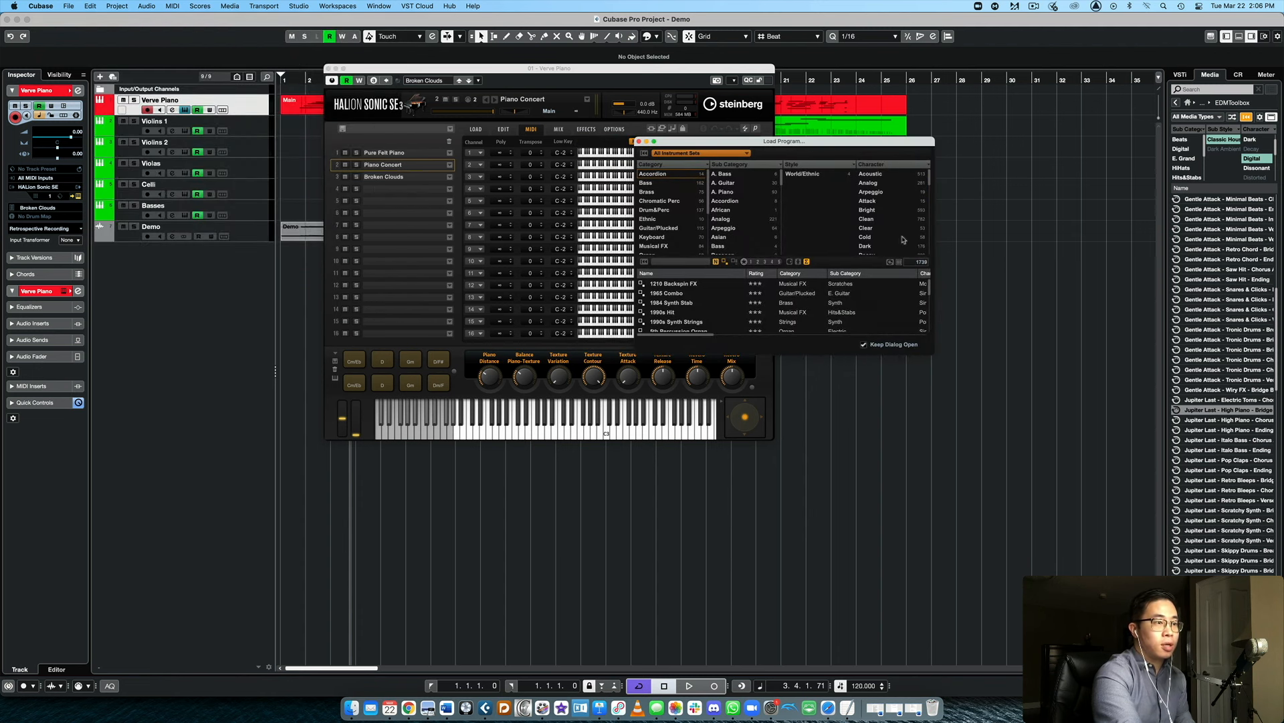
{"action": "left_click_drag", "start_coordinate": [766, 143], "coordinate": [873, 145]}
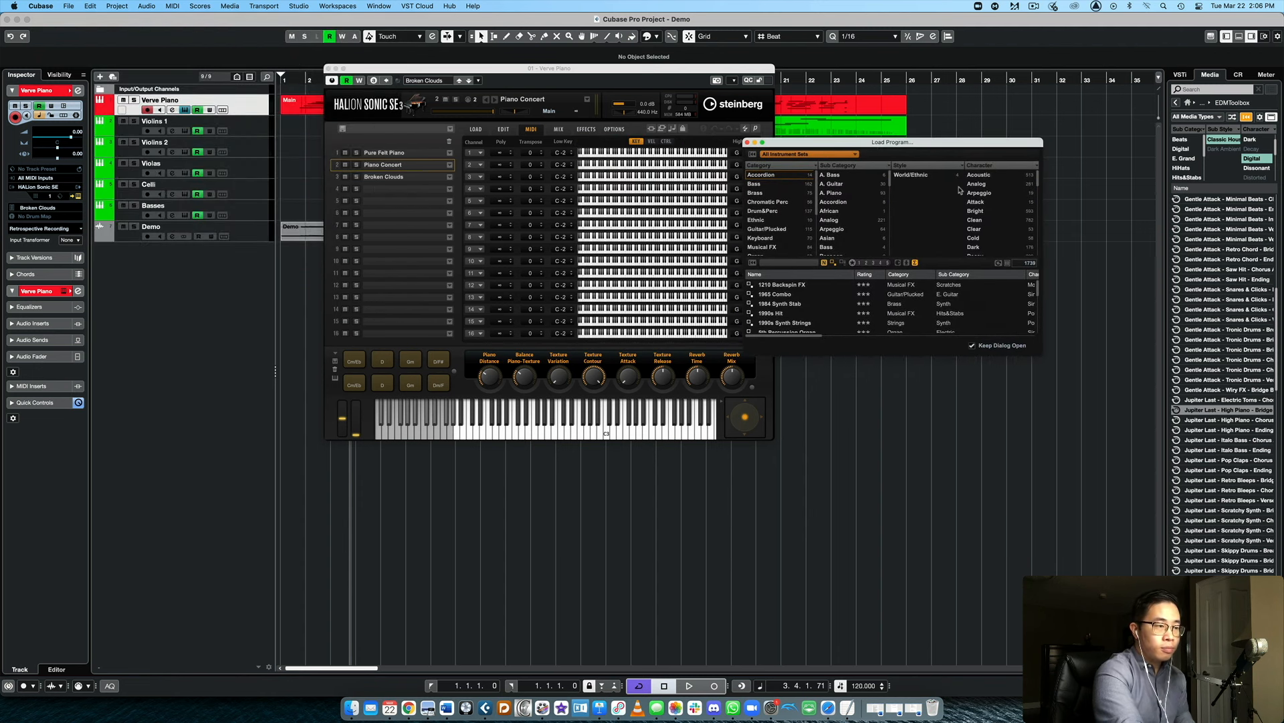
{"action": "left_click", "coordinate": [453, 204]}
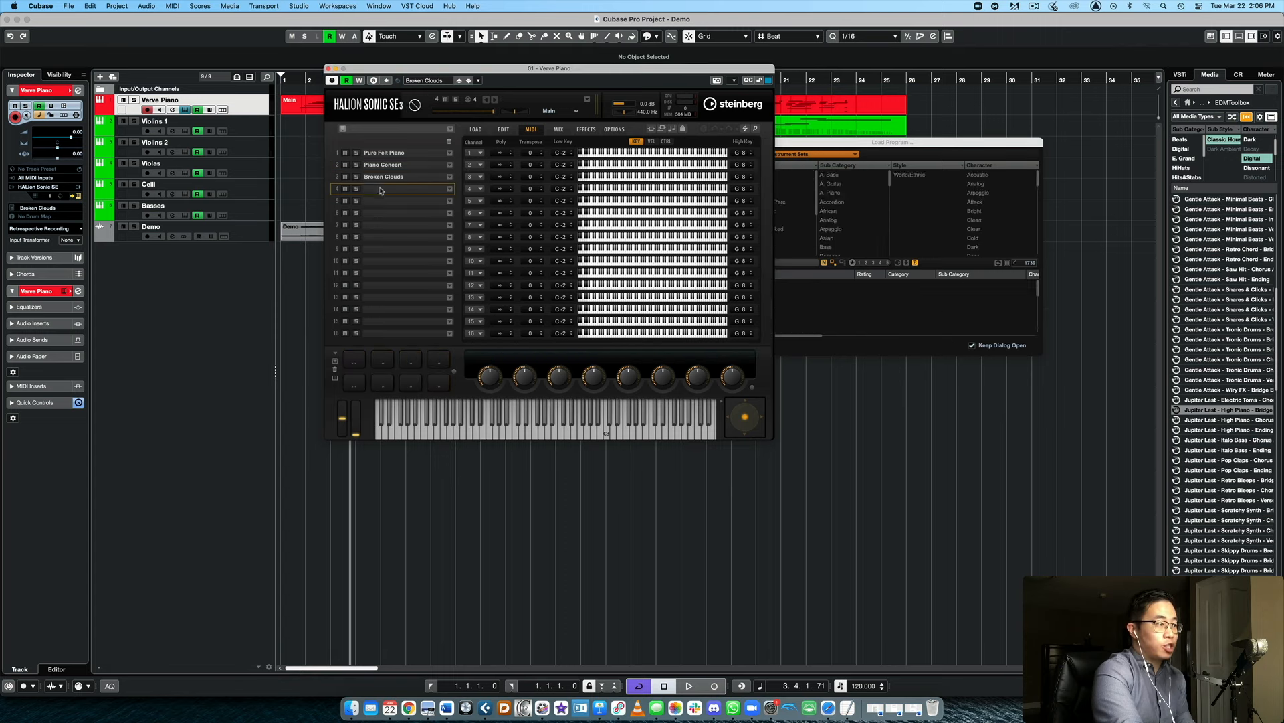
{"action": "left_click", "coordinate": [386, 189]}
{"action": "left_click", "coordinate": [972, 141]}
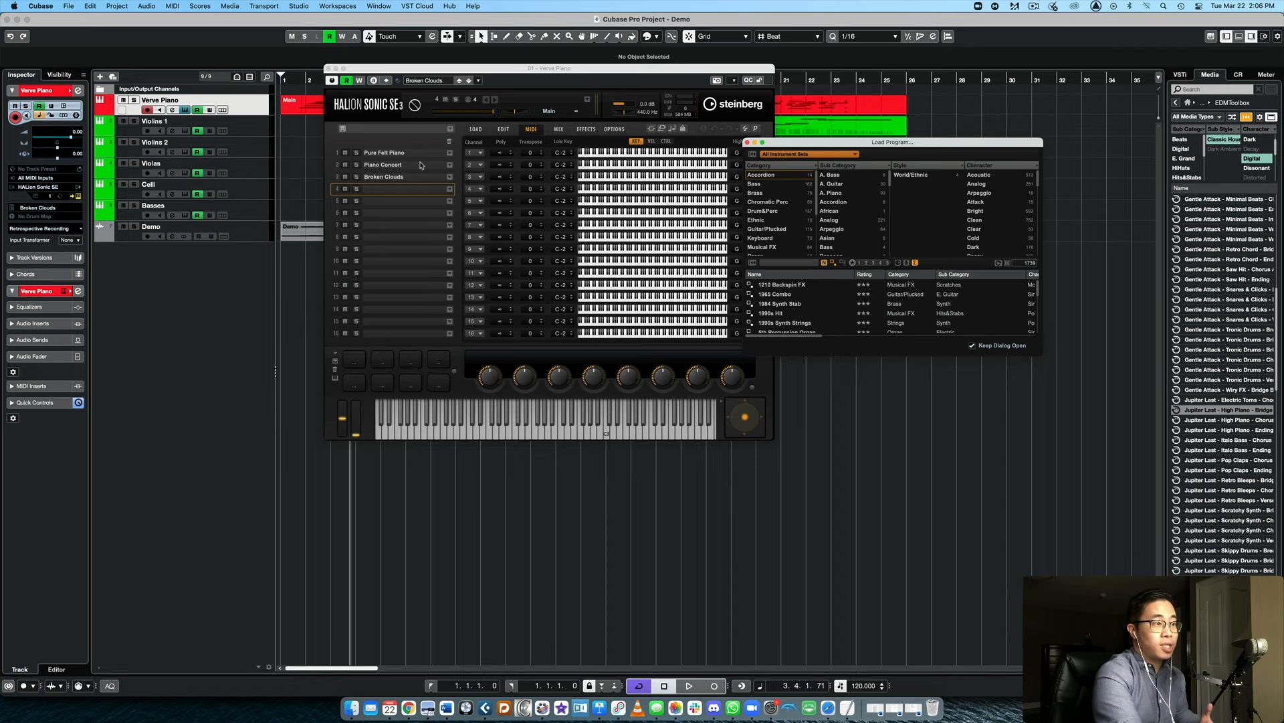
{"action": "left_click", "coordinate": [747, 142]}
Step: Set the MIDI channel of Piano Concert to 1 and that of Pure Felt Piano to 2
{"action": "left_click", "coordinate": [415, 168]}
{"action": "left_click", "coordinate": [477, 166]}
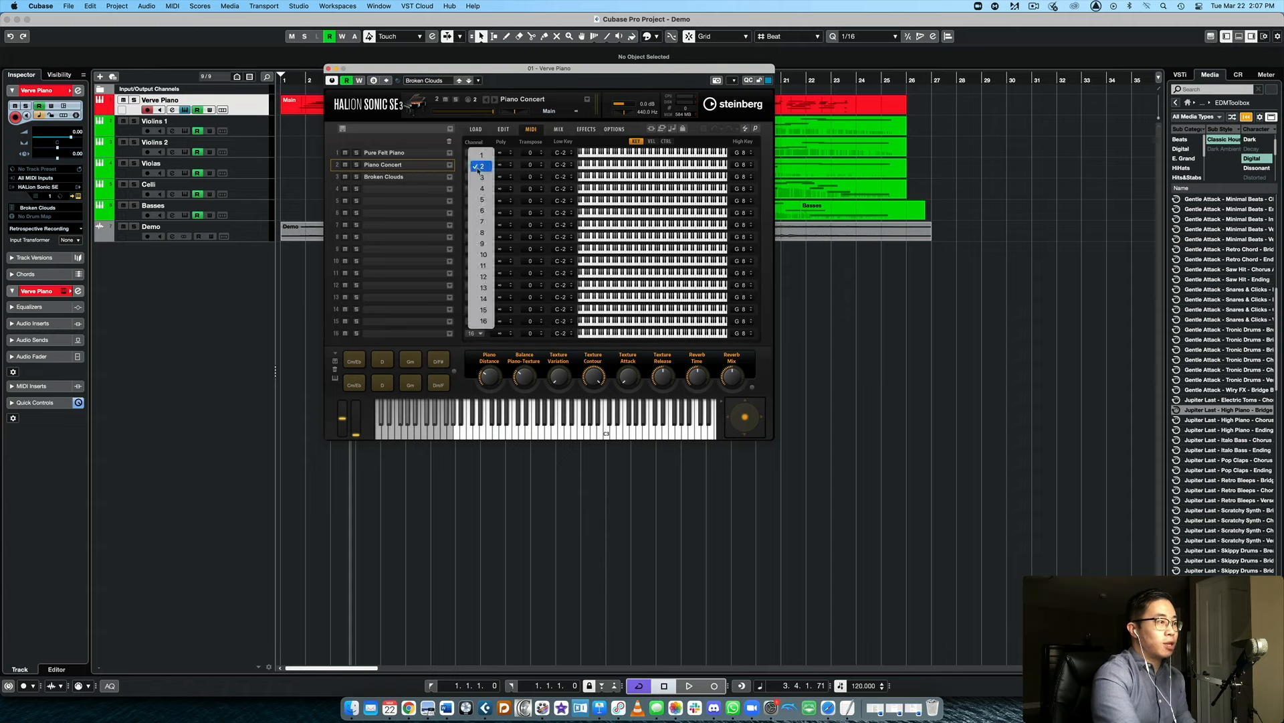
{"action": "left_click", "coordinate": [479, 156]}
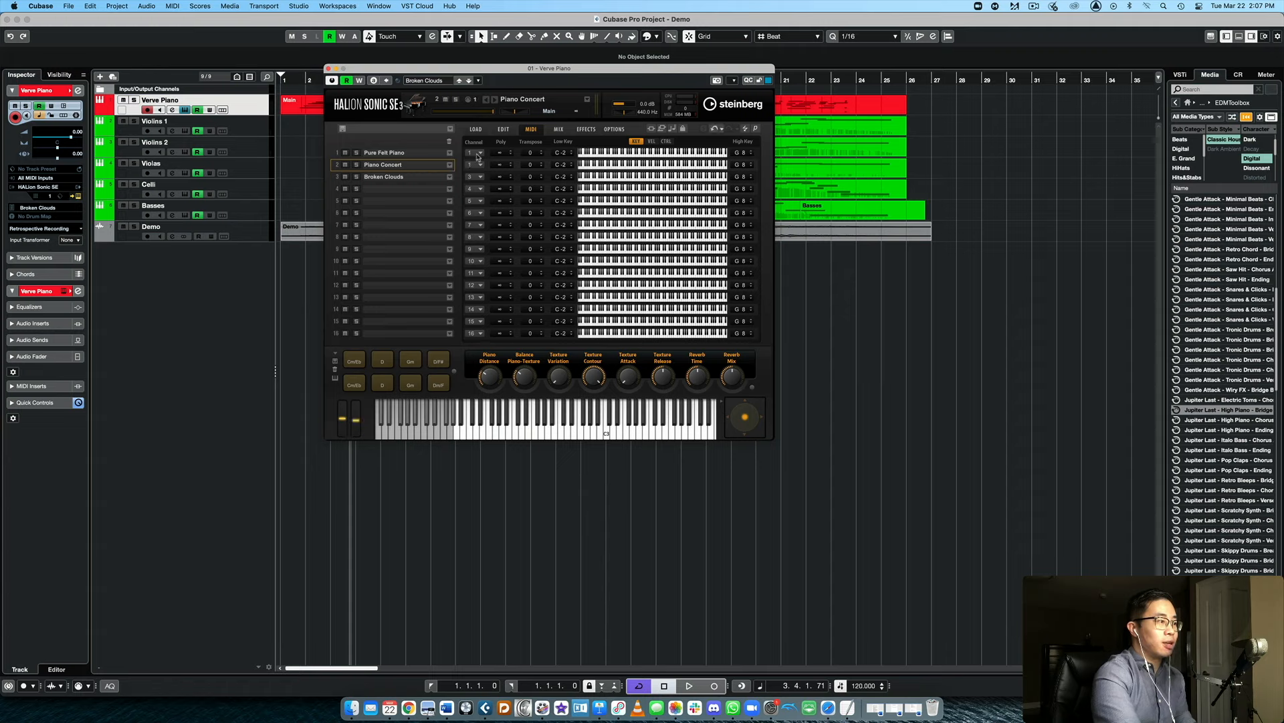
{"action": "left_click", "coordinate": [478, 154]}
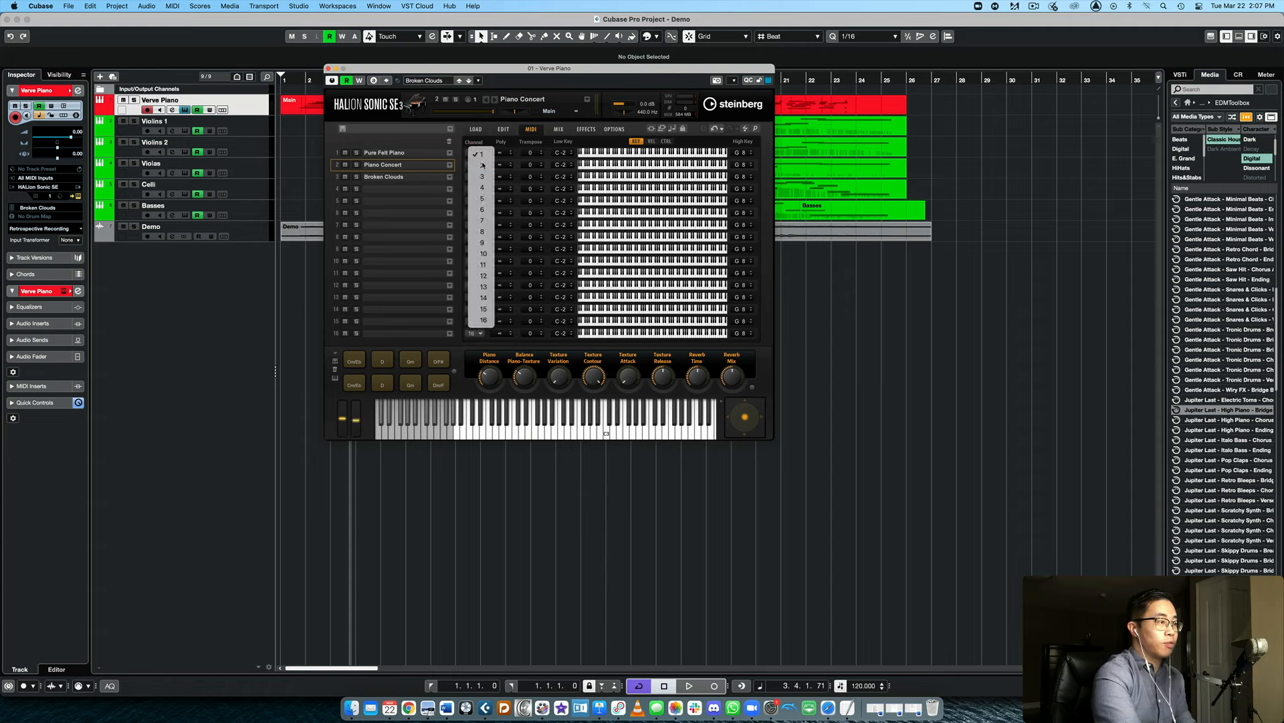
{"action": "left_click", "coordinate": [482, 165]}
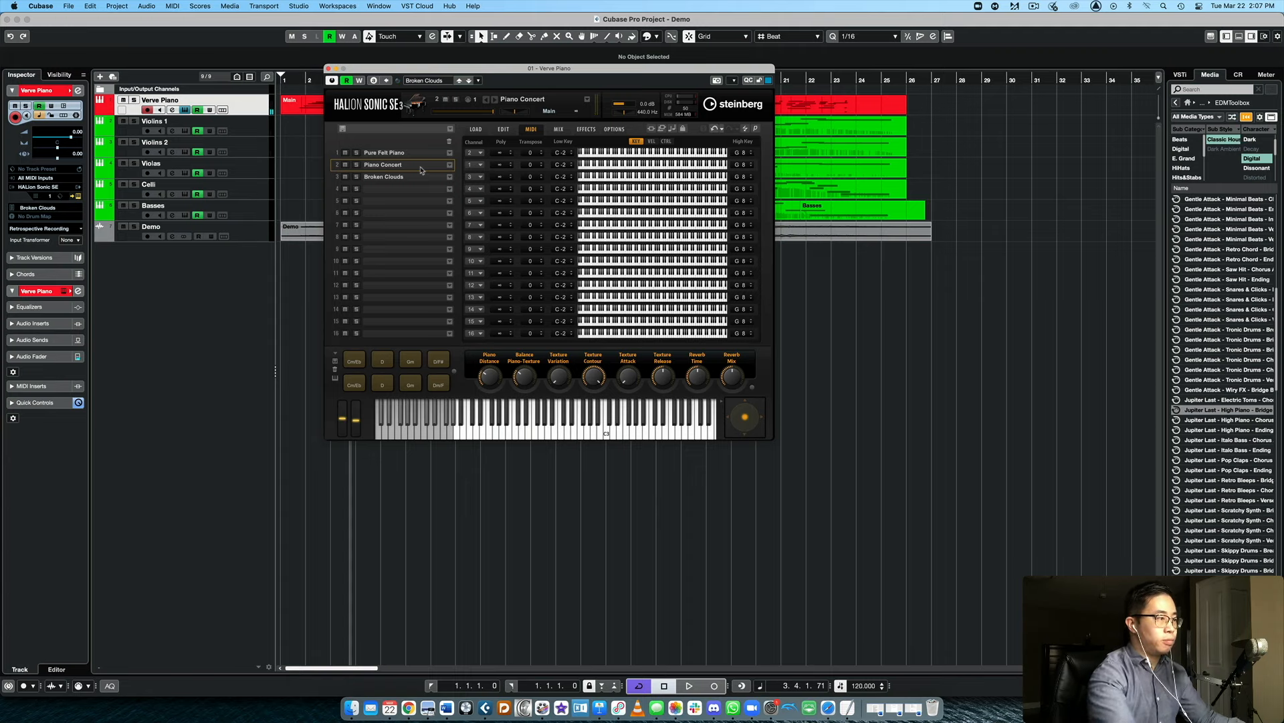
Step: Set Piano Concert to MIDI channel 2 and Broken Clouds to MIDI channel 1
{"action": "left_click", "coordinate": [476, 165]}
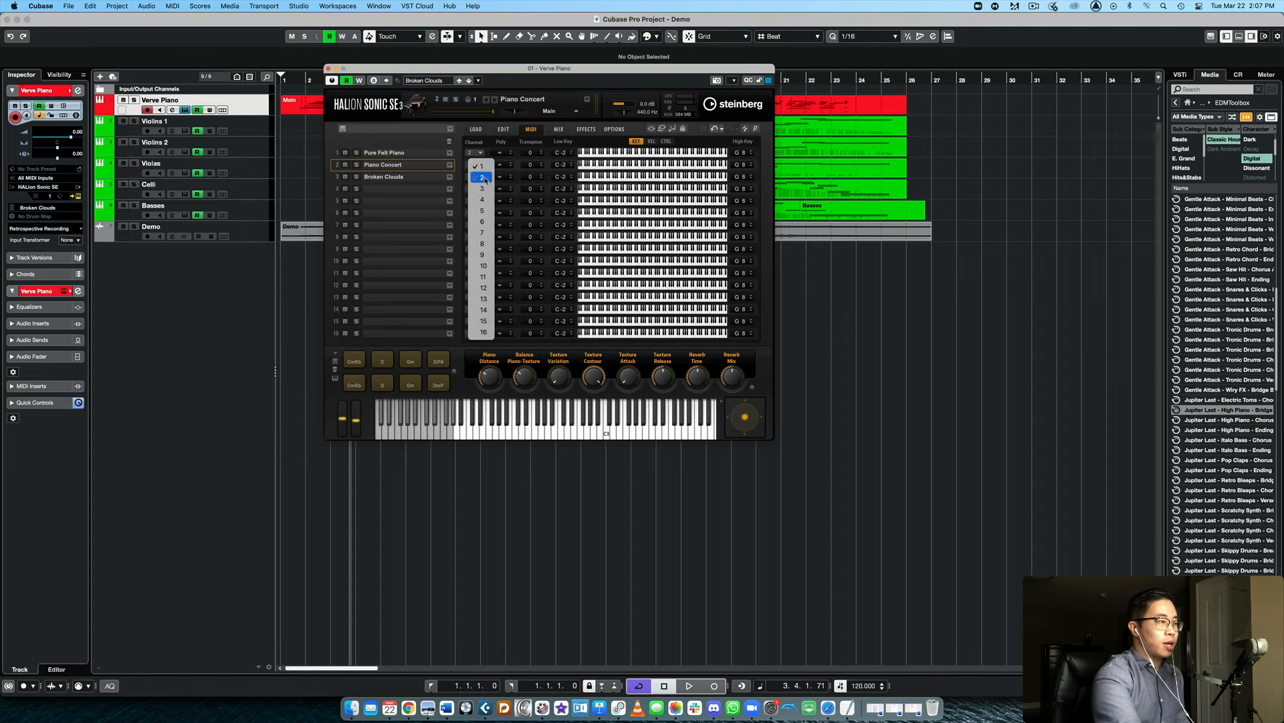
{"action": "left_click", "coordinate": [483, 178]}
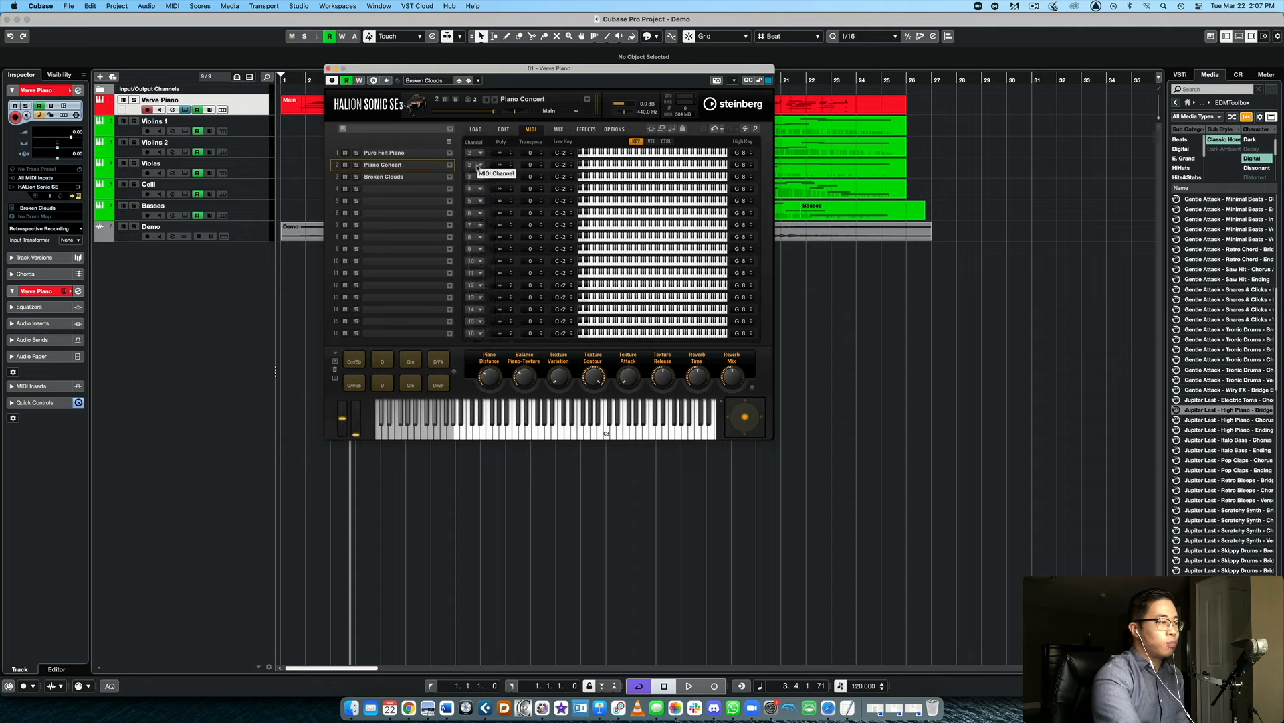
{"action": "left_click", "coordinate": [475, 178]}
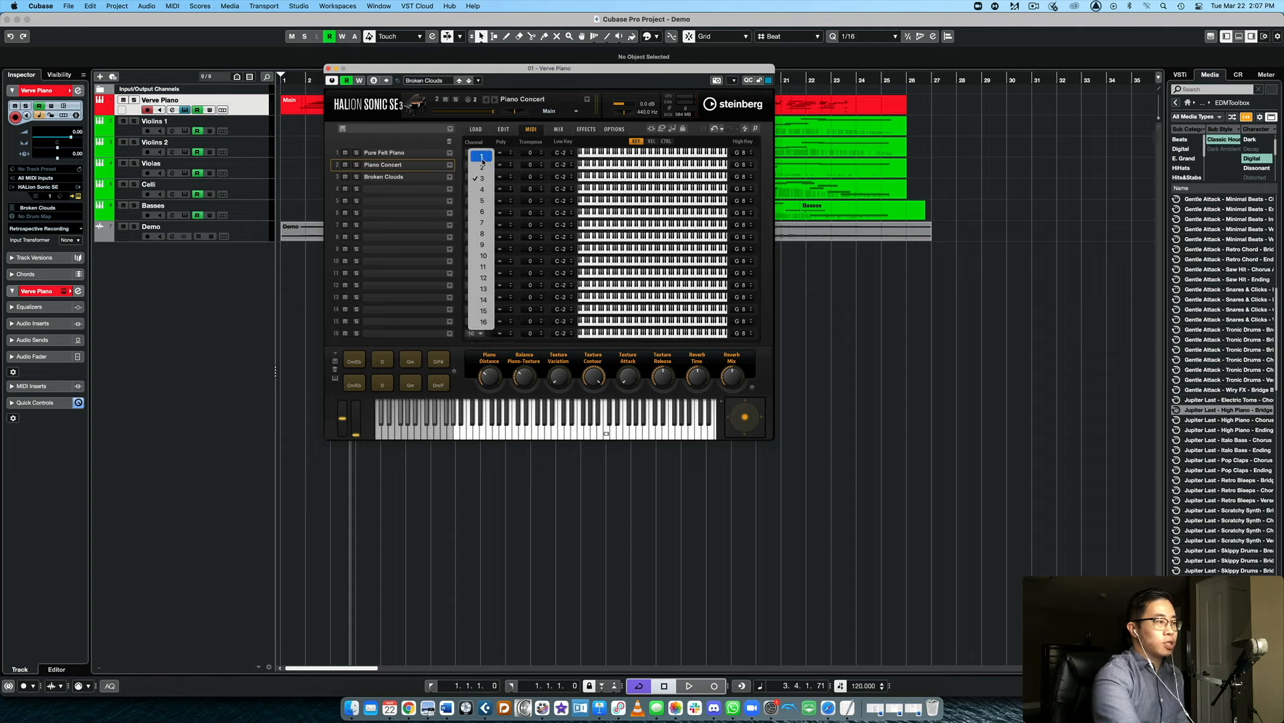
{"action": "left_click", "coordinate": [483, 159]}
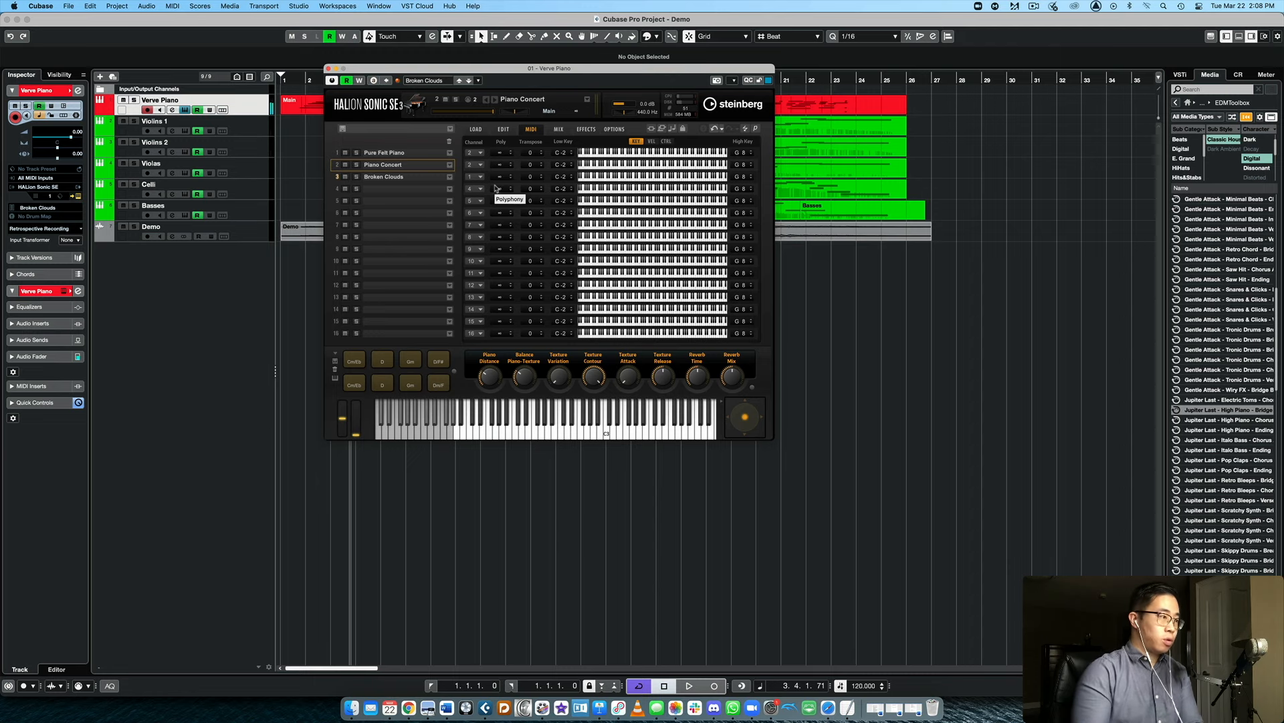
Step: Set Broken Clouds to MIDI channel 2 and Pure Felt Piano to MIDI channel 1
{"action": "left_click", "coordinate": [504, 129]}
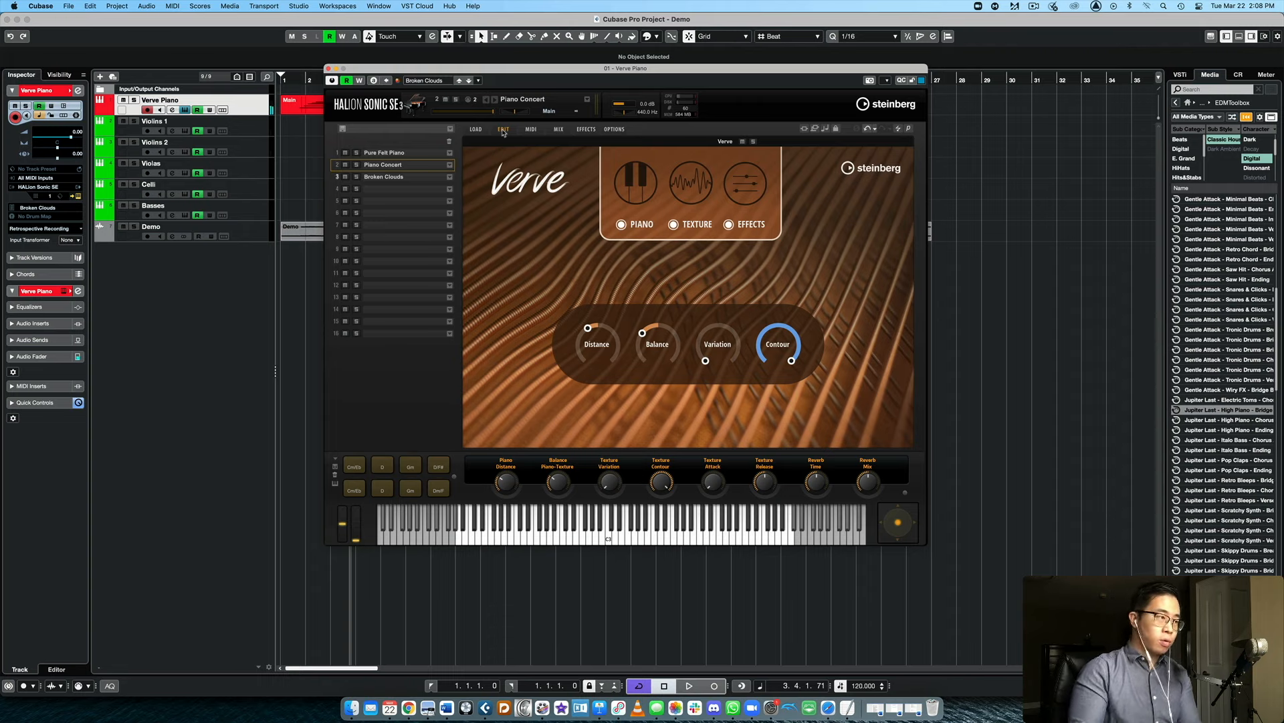
{"action": "left_click", "coordinate": [531, 130]}
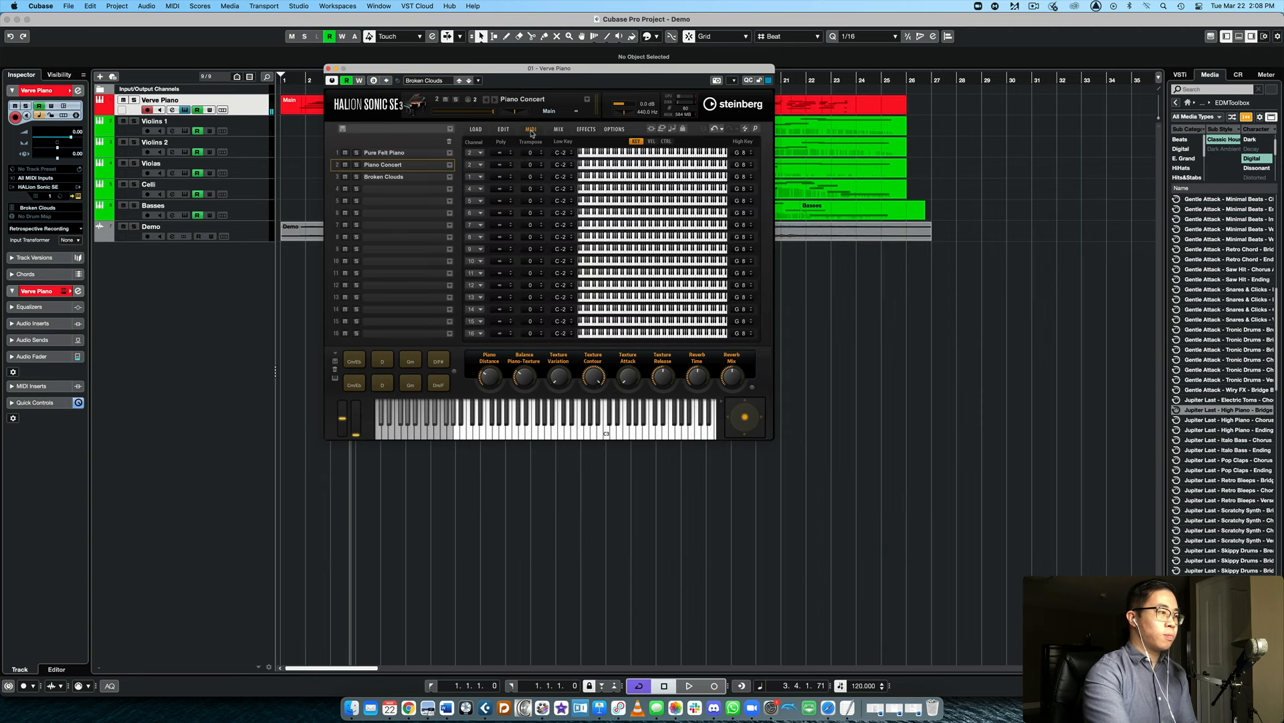
{"action": "left_click", "coordinate": [477, 177]}
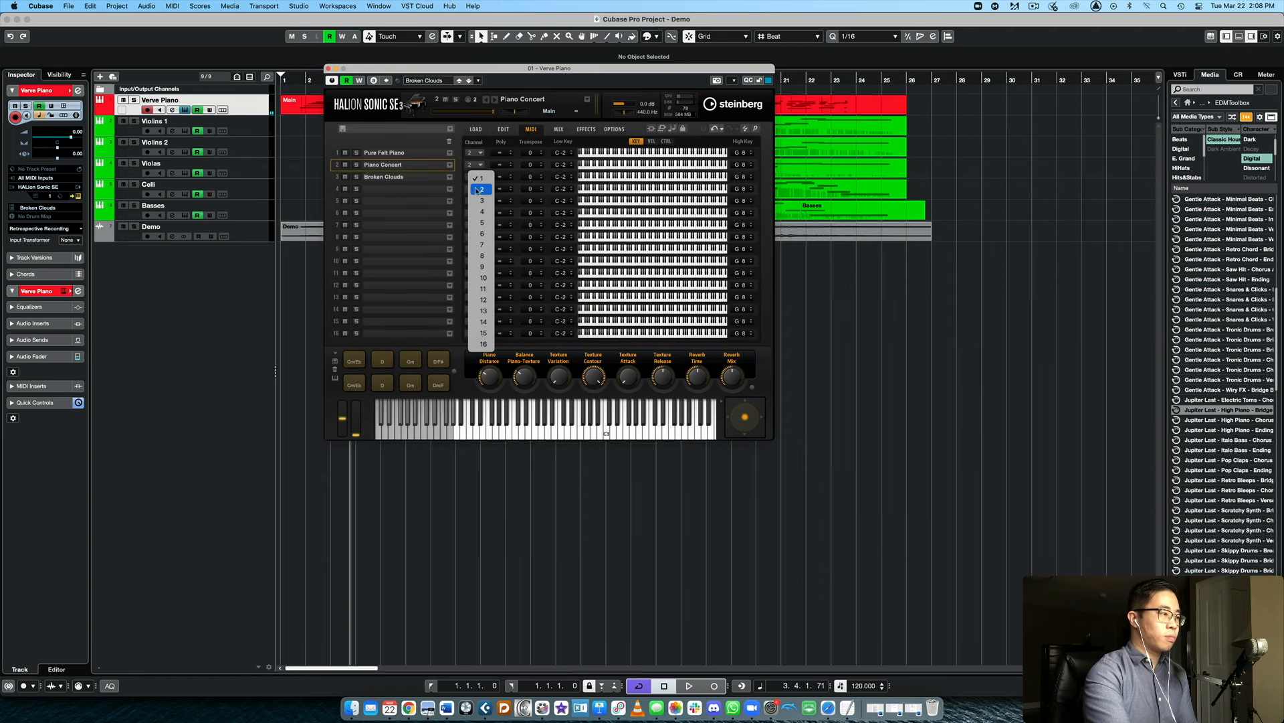
{"action": "left_click", "coordinate": [478, 190]}
{"action": "left_click", "coordinate": [479, 154]}
{"action": "left_click", "coordinate": [477, 141]}
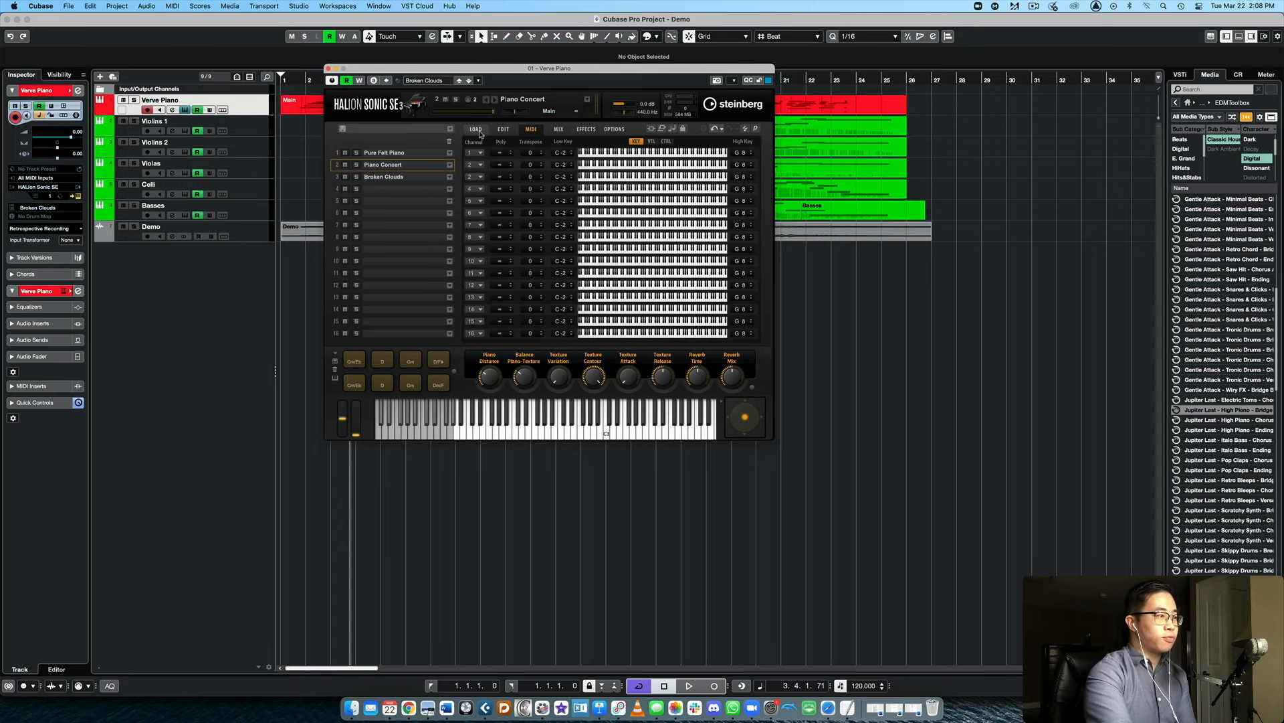
Step: In Piano Concert's Verve settings, raise Distance to maximum, shift Balance towards the texture, set Variation just past the middle, and close the instrument window
{"action": "left_click", "coordinate": [503, 130]}
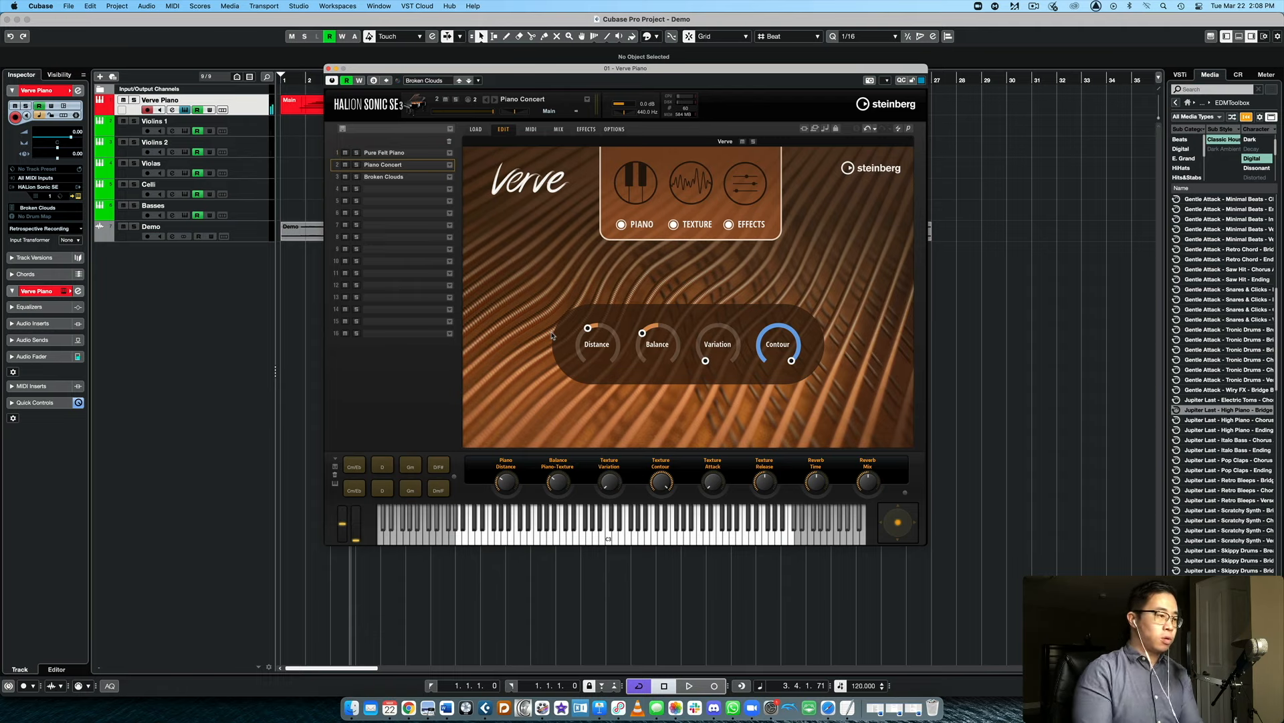
{"action": "left_click_drag", "start_coordinate": [571, 333], "coordinate": [584, 396]}
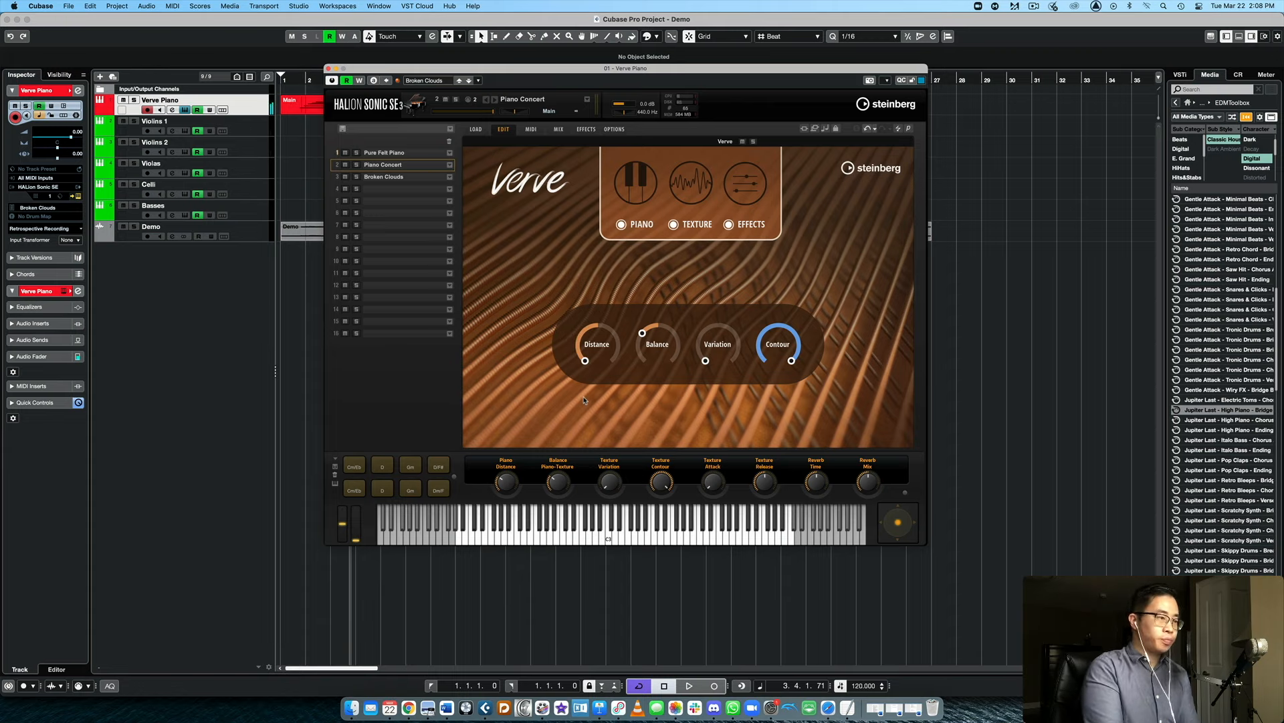
{"action": "left_click_drag", "start_coordinate": [584, 400], "coordinate": [628, 244]}
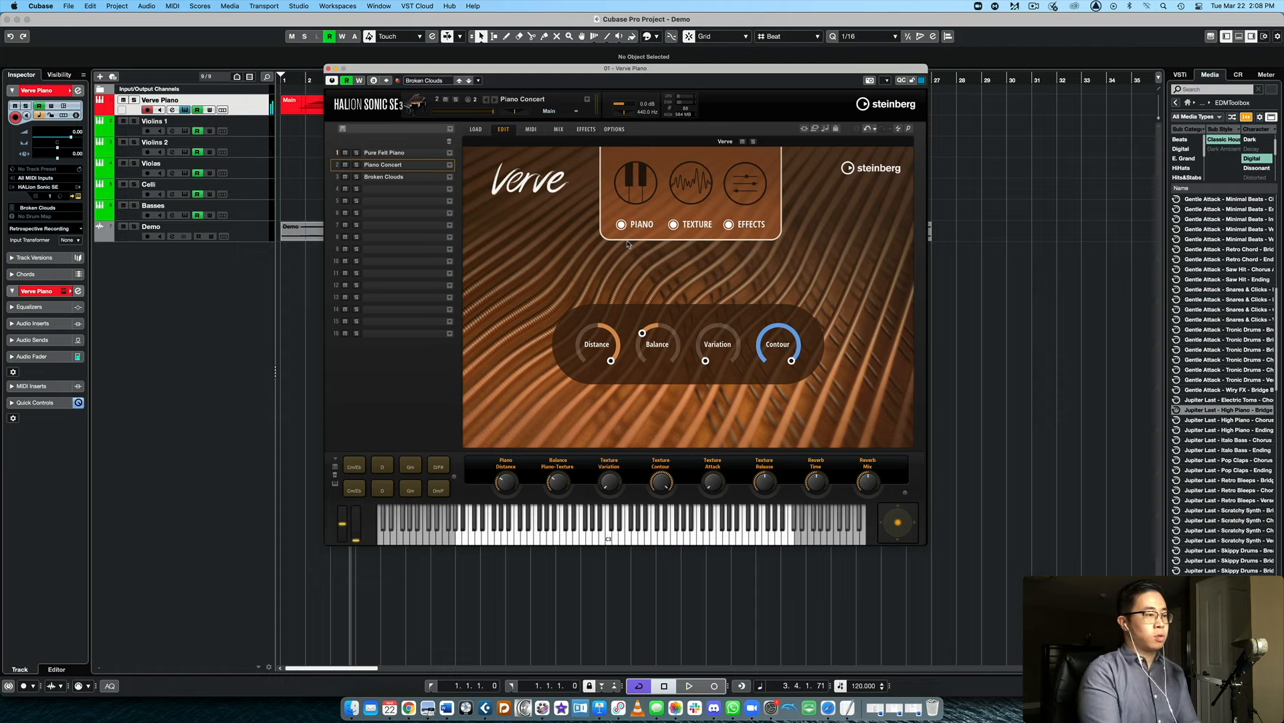
{"action": "left_click_drag", "start_coordinate": [641, 335], "coordinate": [733, 209]}
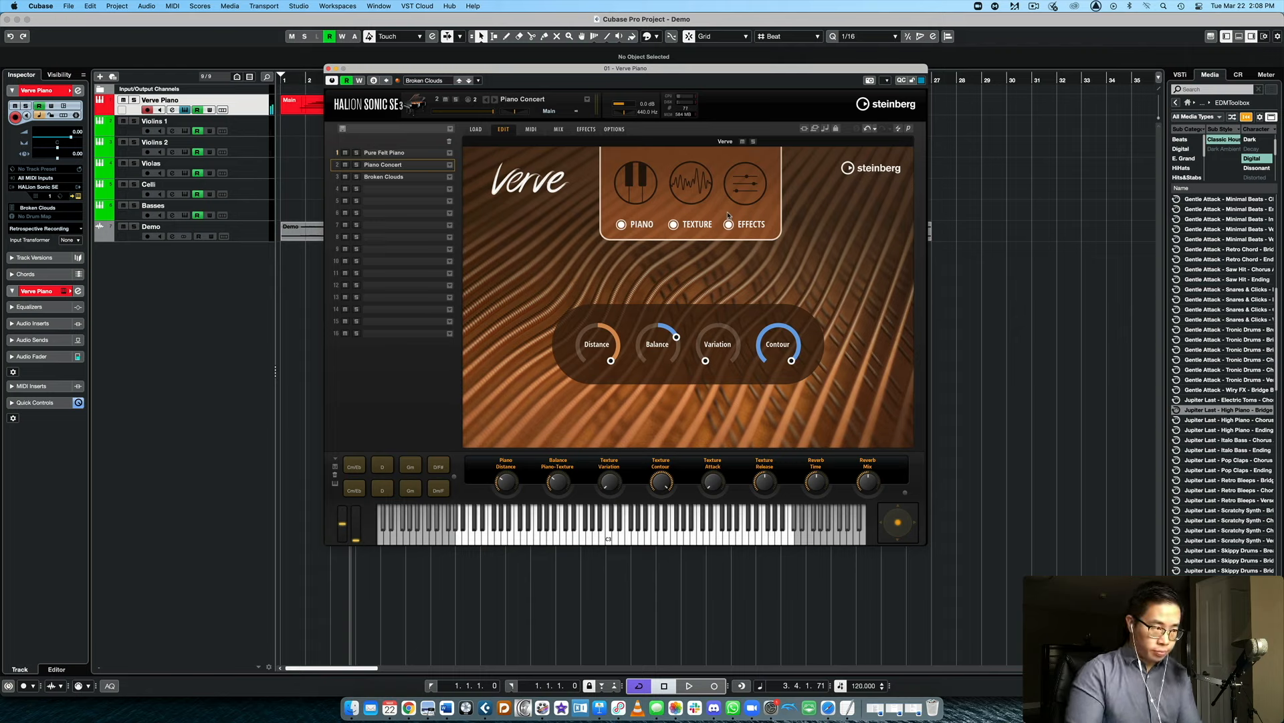
{"action": "left_click_drag", "start_coordinate": [717, 345], "coordinate": [693, 293]}
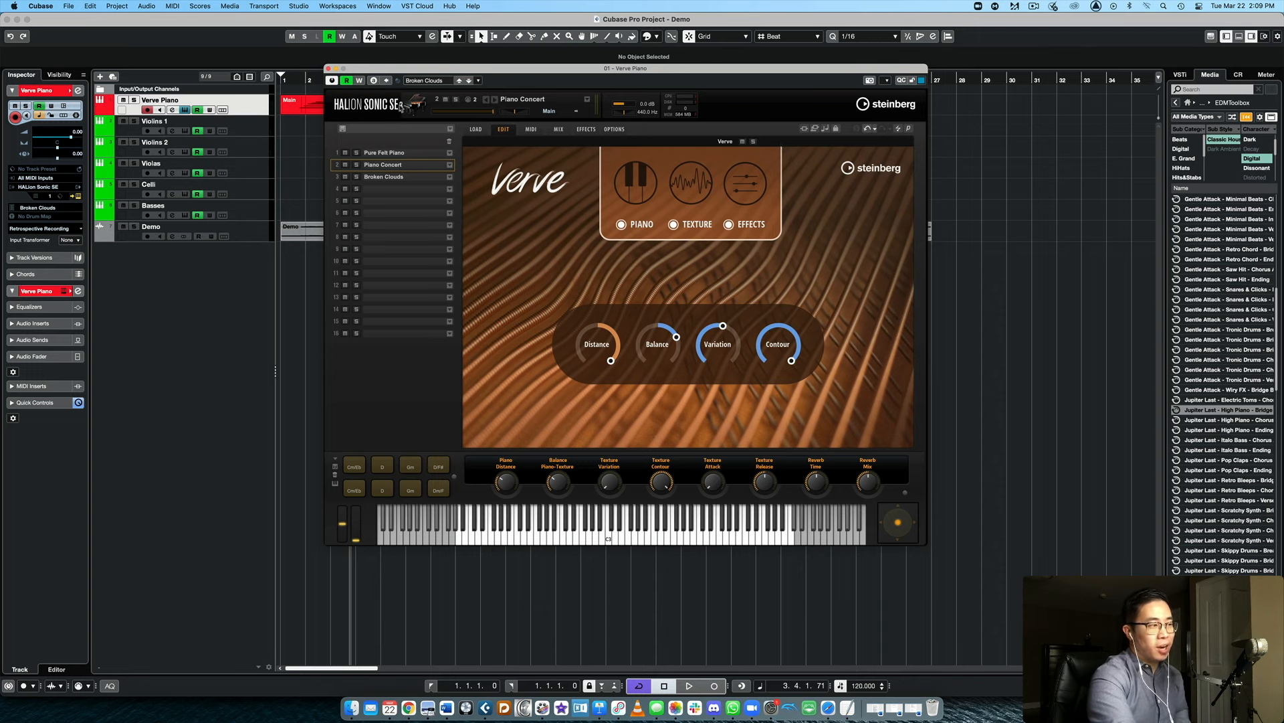
{"action": "left_click", "coordinate": [328, 69]}
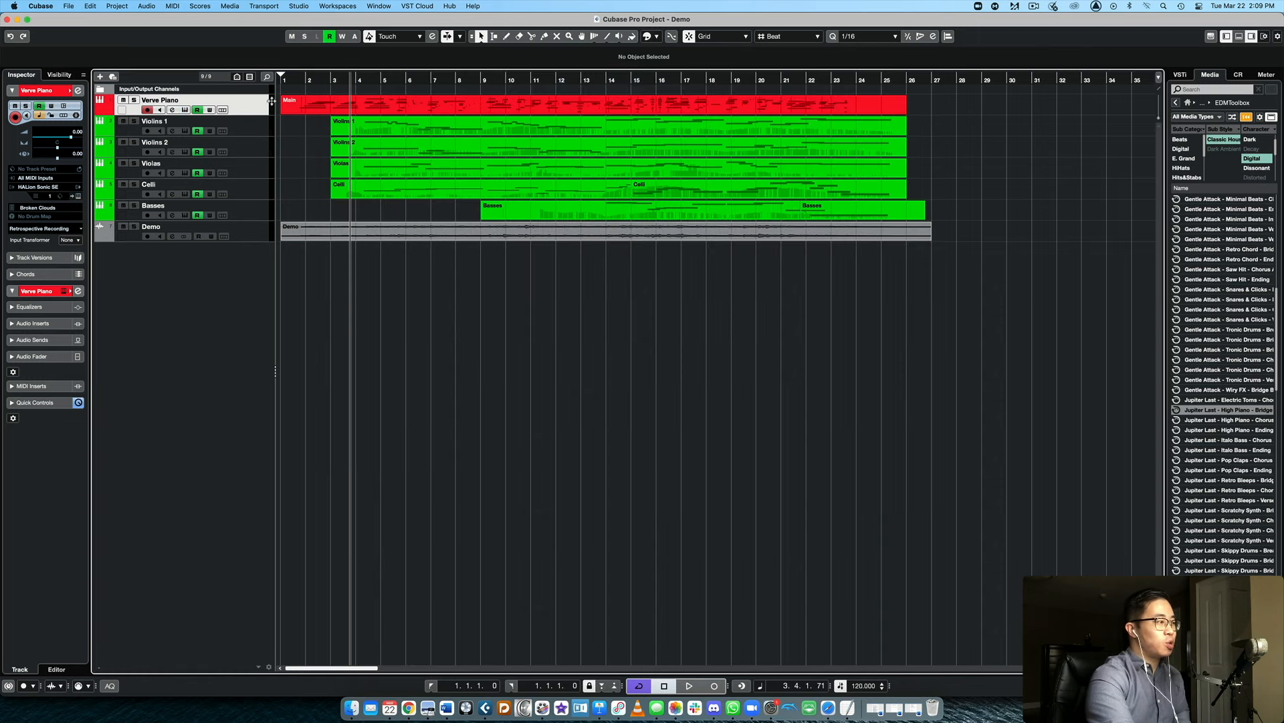
Step: Mute the Demo audio track and select the Violins 1 track
{"action": "left_click", "coordinate": [123, 226]}
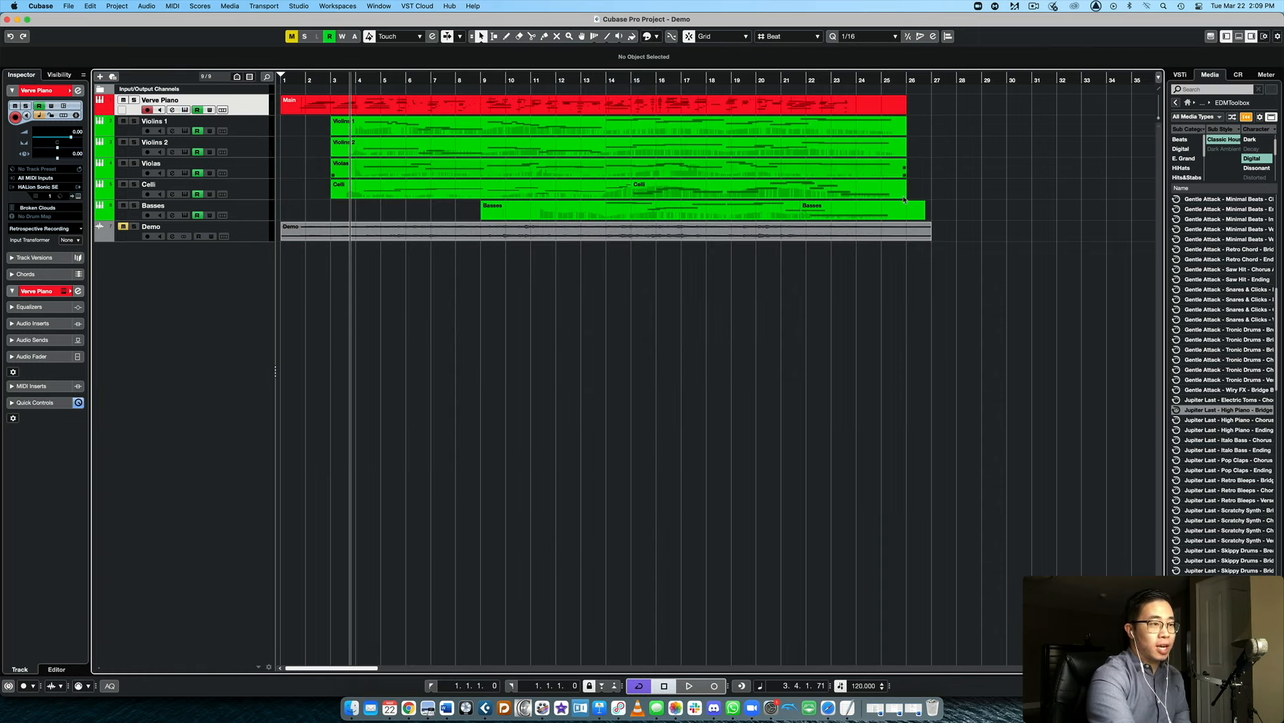
{"action": "left_click", "coordinate": [242, 128]}
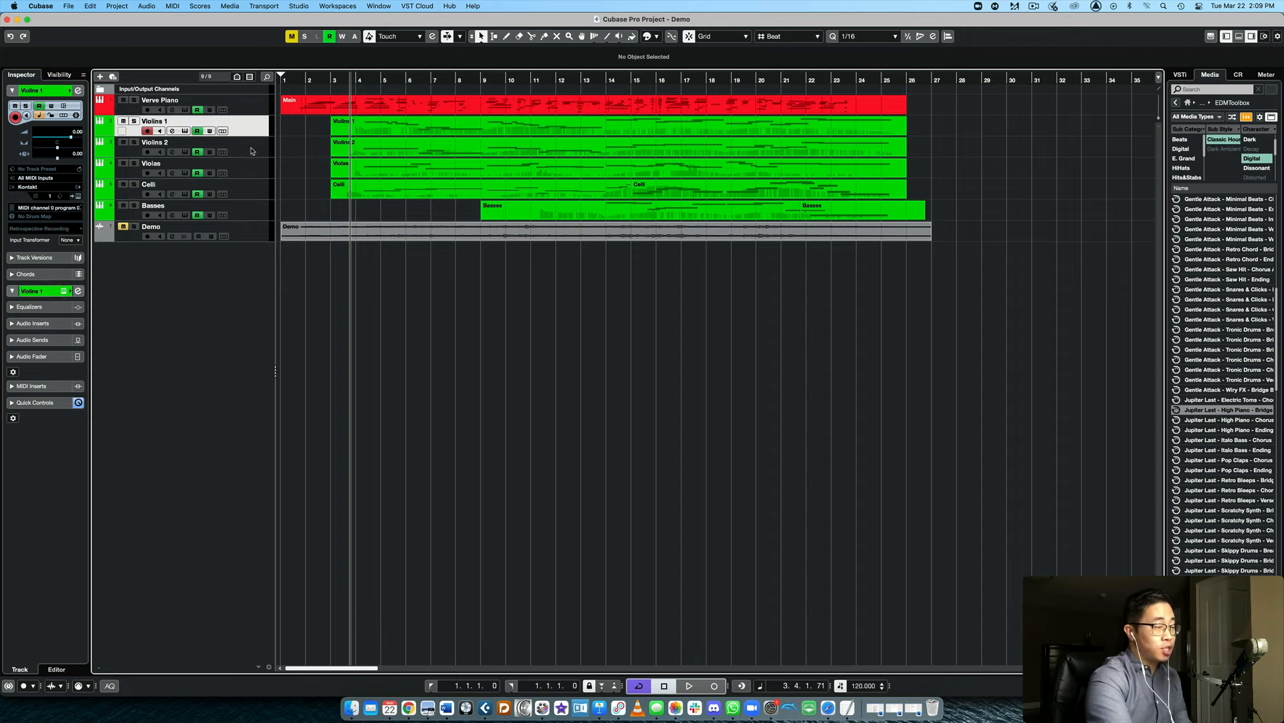
Step: Examine the instrument track options for a new track and close the dialog without adding one
{"action": "left_click", "coordinate": [100, 77]}
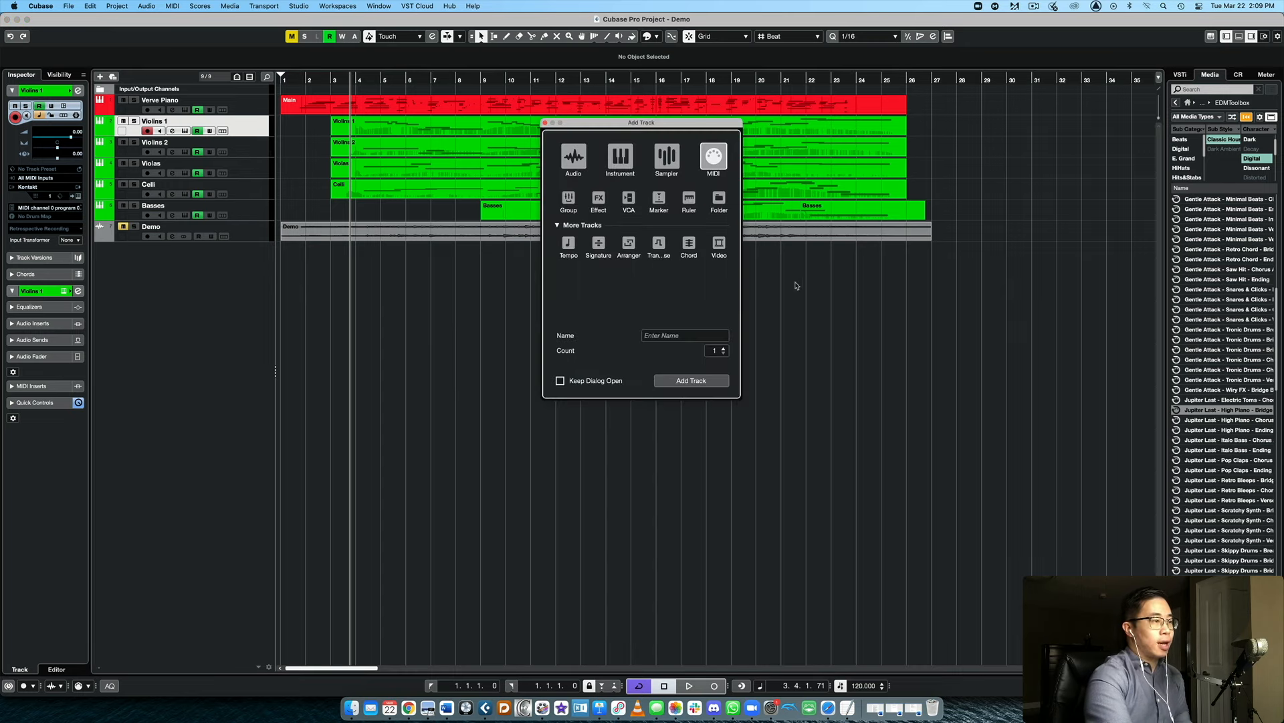
{"action": "left_click", "coordinate": [631, 165]}
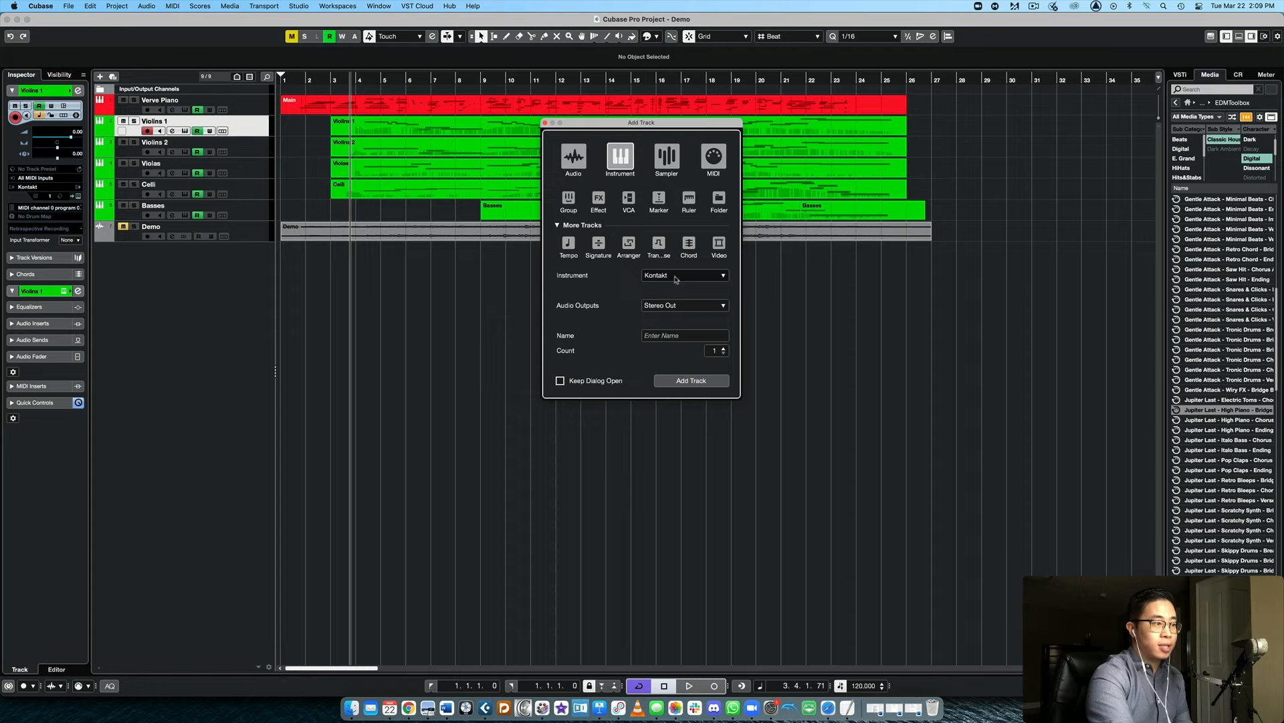
{"action": "left_click", "coordinate": [545, 124]}
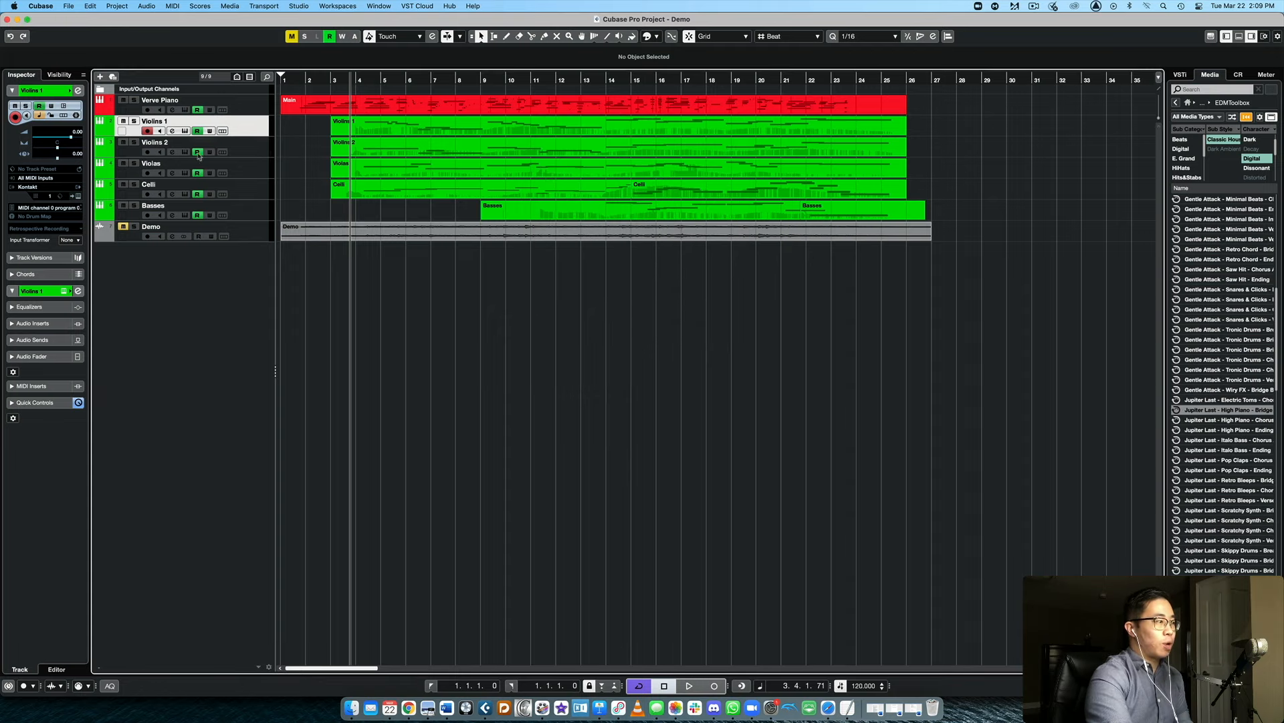
Step: Open the Kontakt instrument on Violins 1, browse its library list, and close its window
{"action": "left_click", "coordinate": [187, 130]}
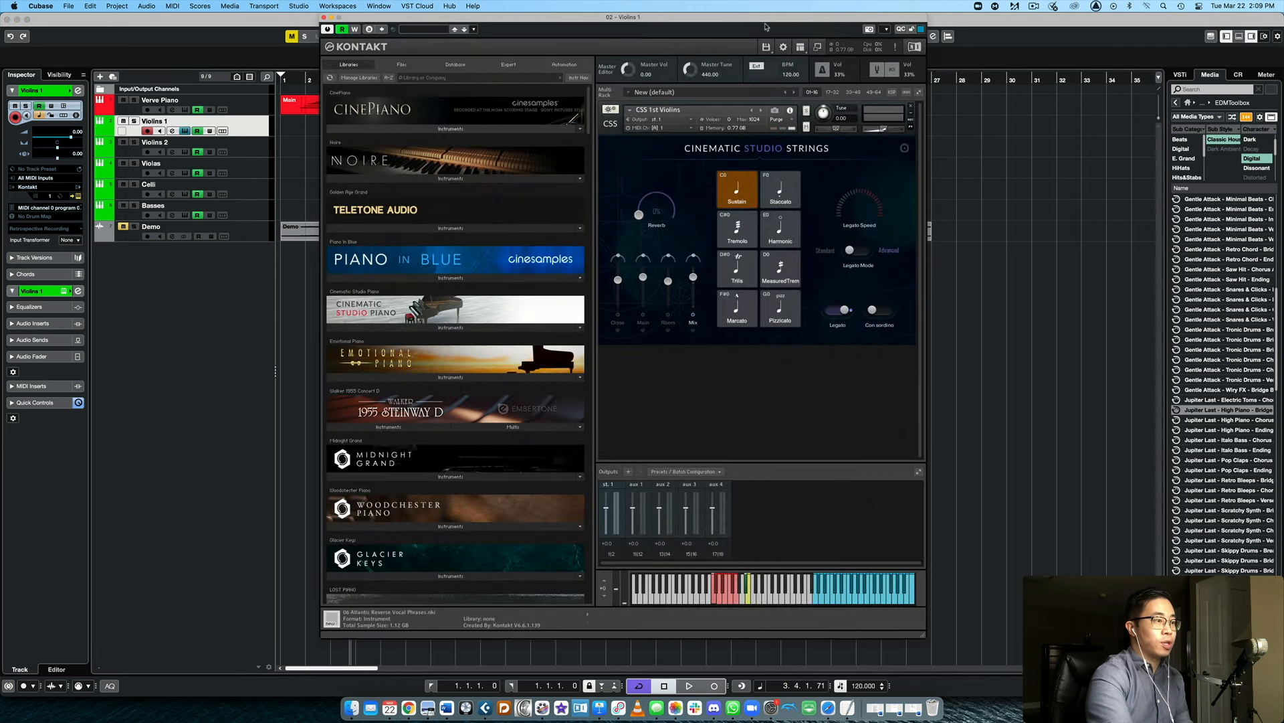
{"action": "scroll", "coordinate": [586, 243], "scroll_direction": "down", "scroll_amount": 15}
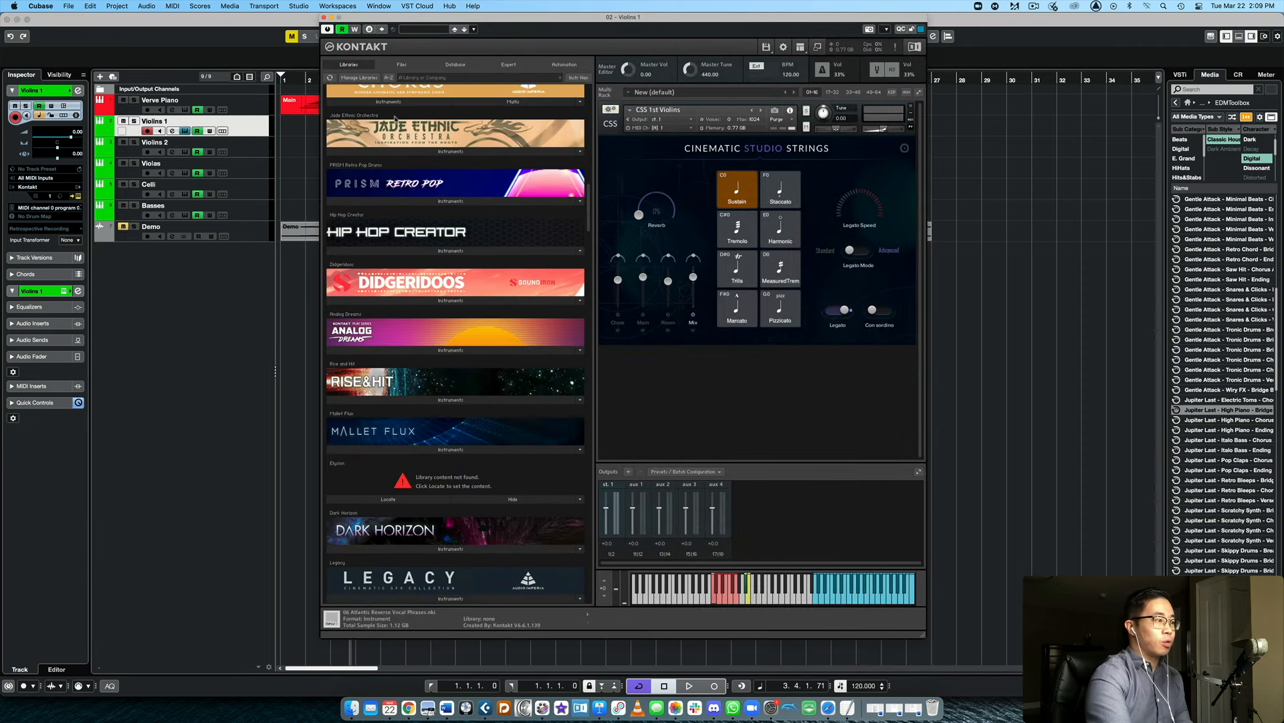
{"action": "scroll", "coordinate": [395, 116], "scroll_direction": "down", "scroll_amount": 4}
{"action": "left_click", "coordinate": [324, 17]}
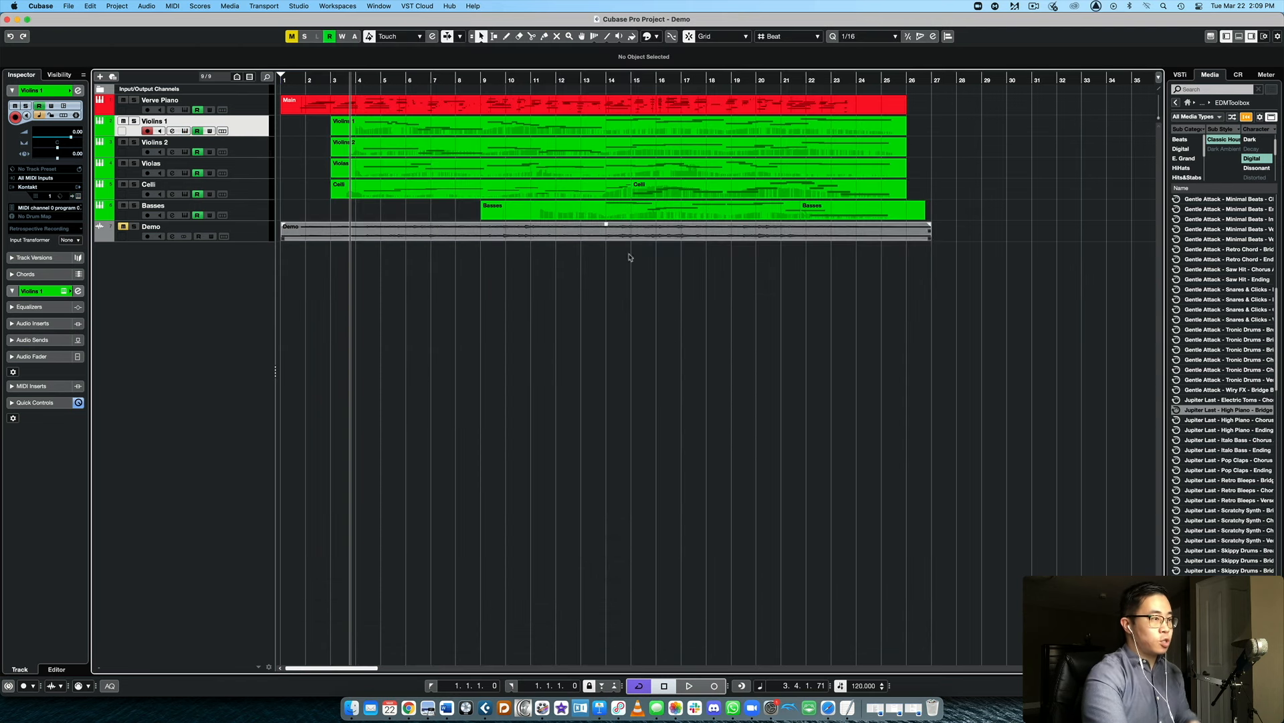
Step: Play the whole arrangement from bar 1 and stop playback at about bar 26
{"action": "left_click", "coordinate": [283, 79]}
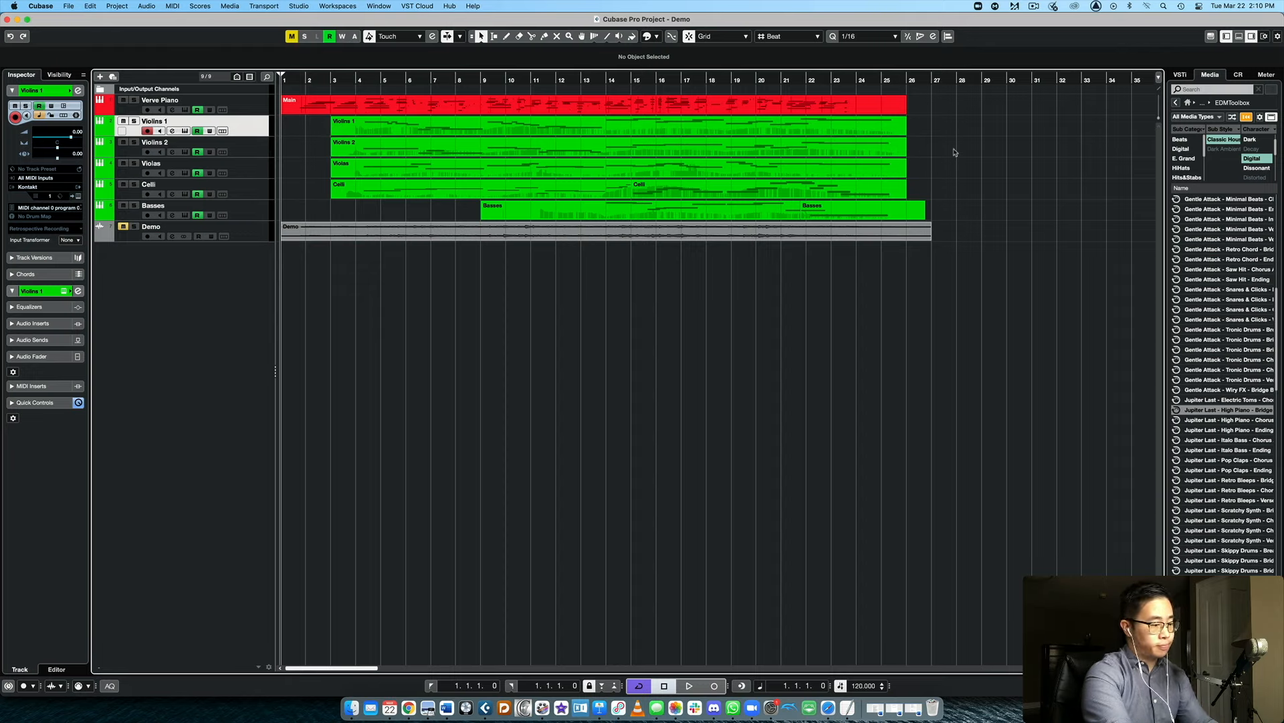
{"action": "key", "text": "space"}
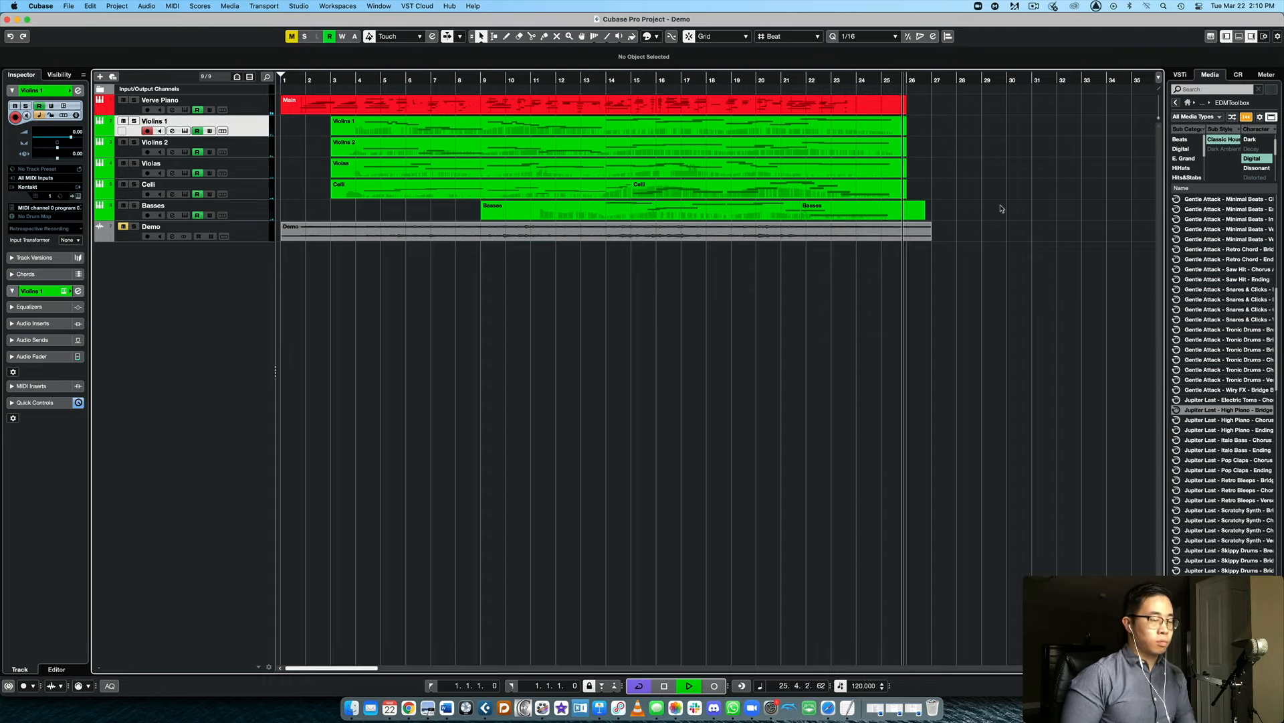
{"action": "key", "text": "space"}
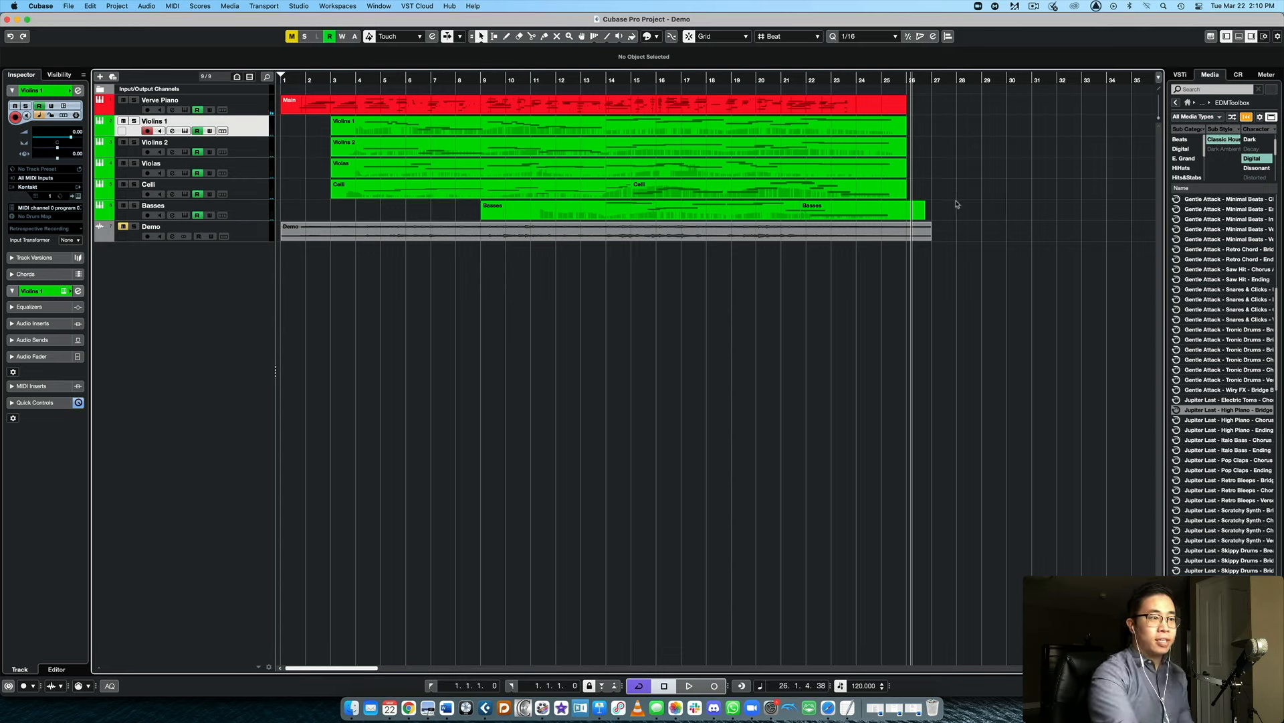
Step: Select all the MIDI parts in the arrangement together with the tracks from Verve Piano through Basses
{"action": "left_click_drag", "start_coordinate": [930, 184], "coordinate": [848, 98]}
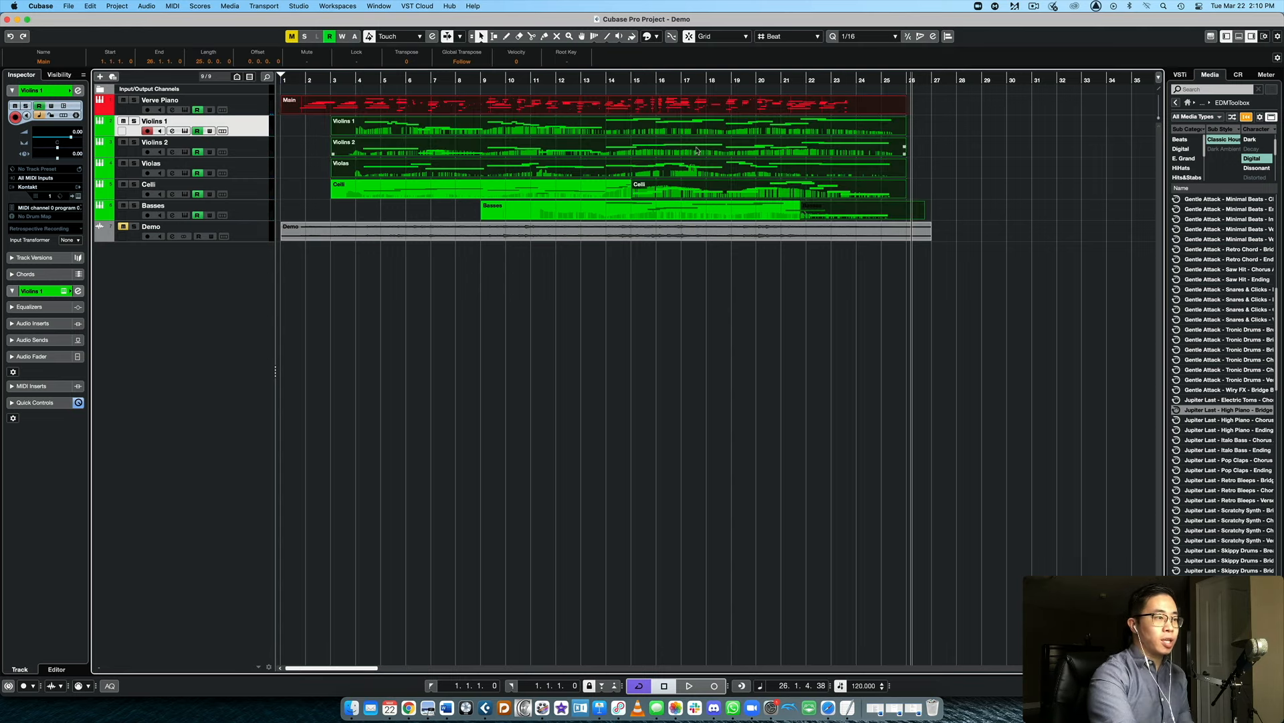
{"action": "left_click", "coordinate": [996, 207]}
{"action": "left_click_drag", "start_coordinate": [826, 182], "coordinate": [404, 108]}
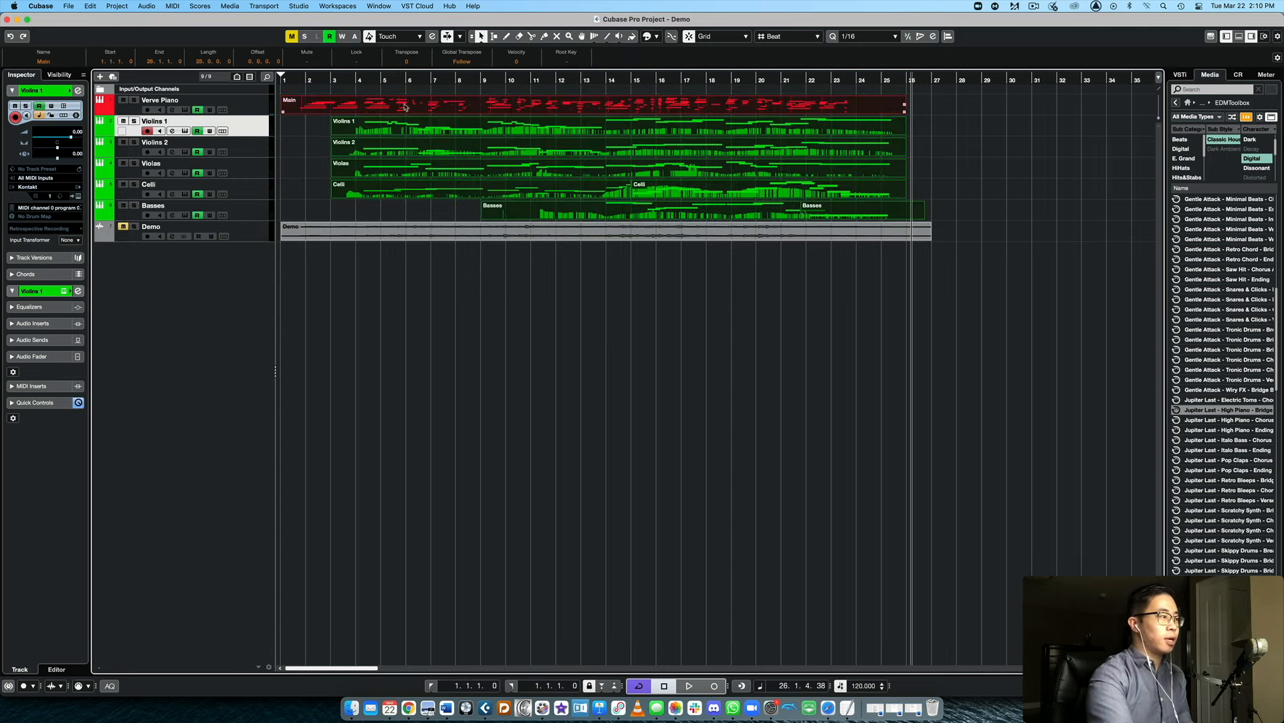
{"action": "left_click", "coordinate": [207, 111]}
{"action": "left_click", "coordinate": [249, 214], "text": "shift"}
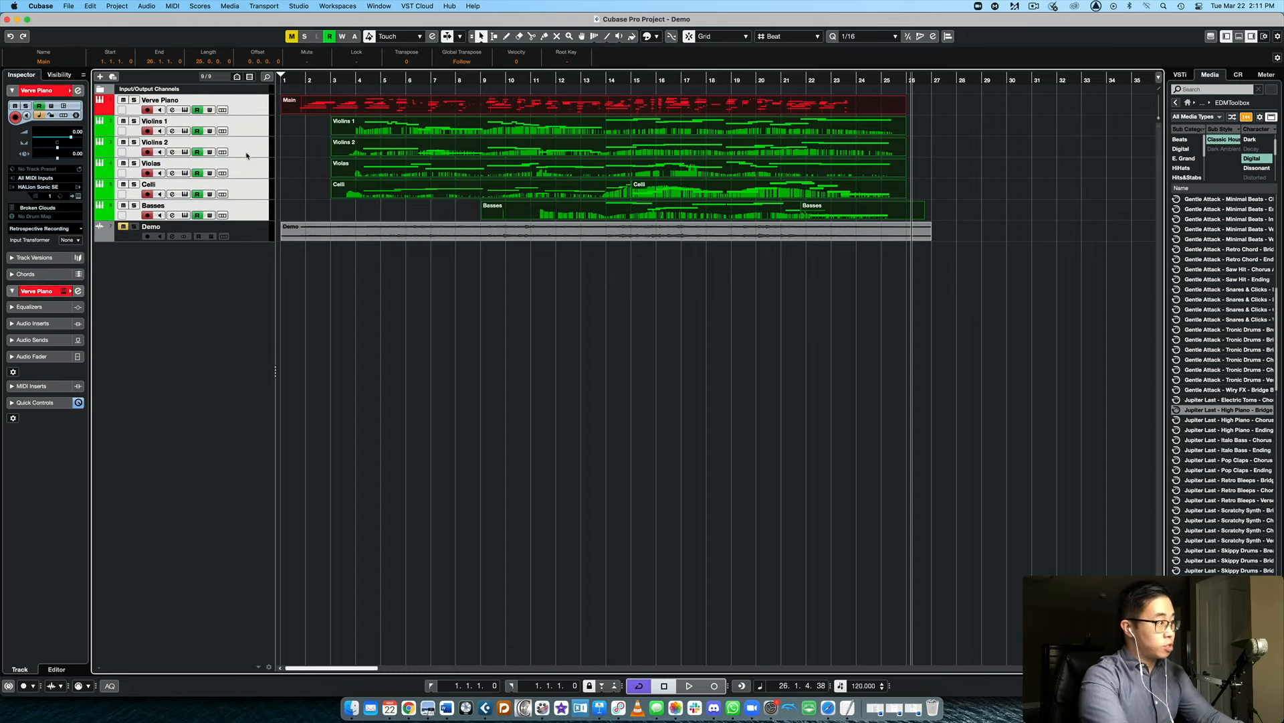
{"action": "left_click", "coordinate": [246, 120]}
{"action": "left_click", "coordinate": [245, 110]}
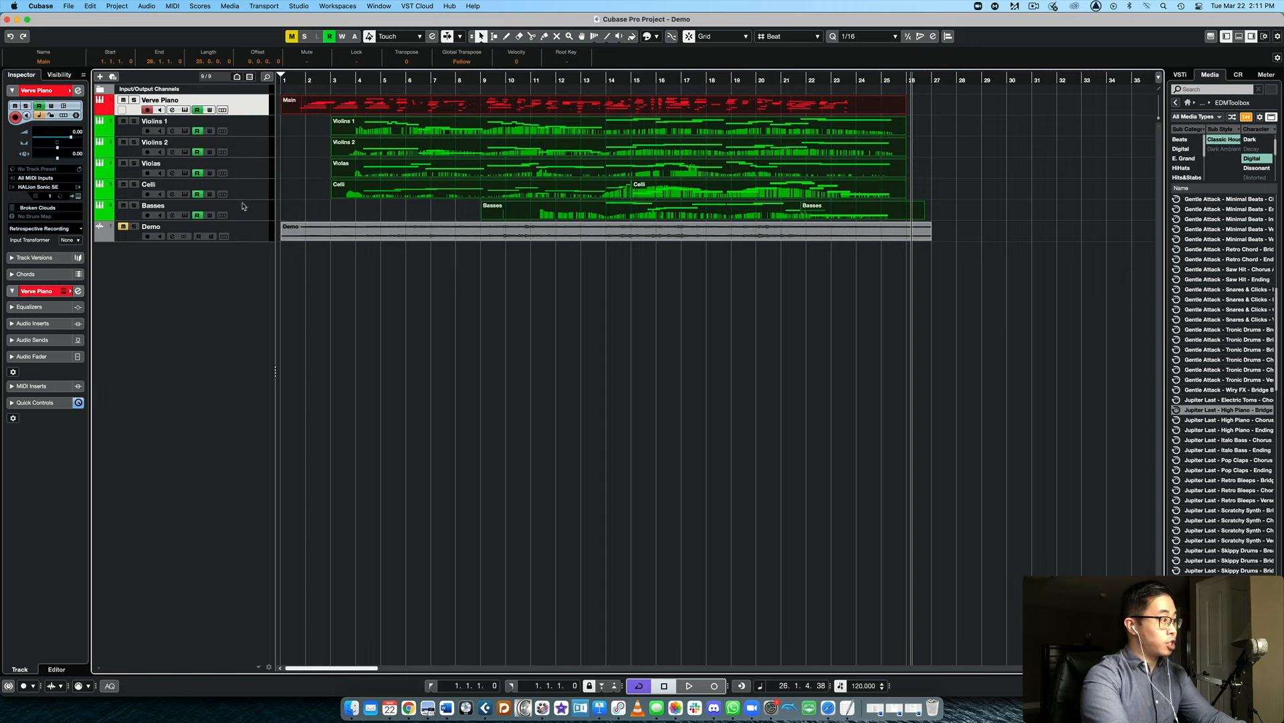
{"action": "left_click", "coordinate": [246, 212], "text": "shift"}
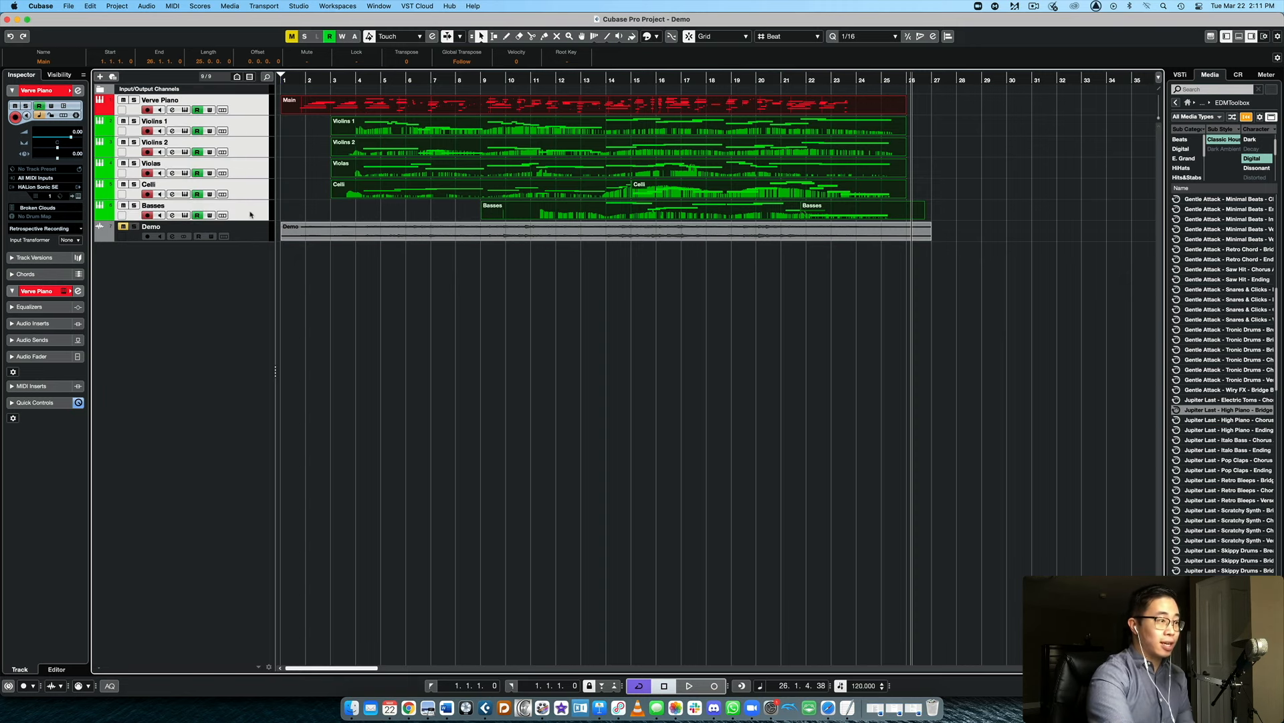
Step: Open all selected piano and string parts together in the MIDI editor and look through their notes
{"action": "double_click", "coordinate": [542, 111]}
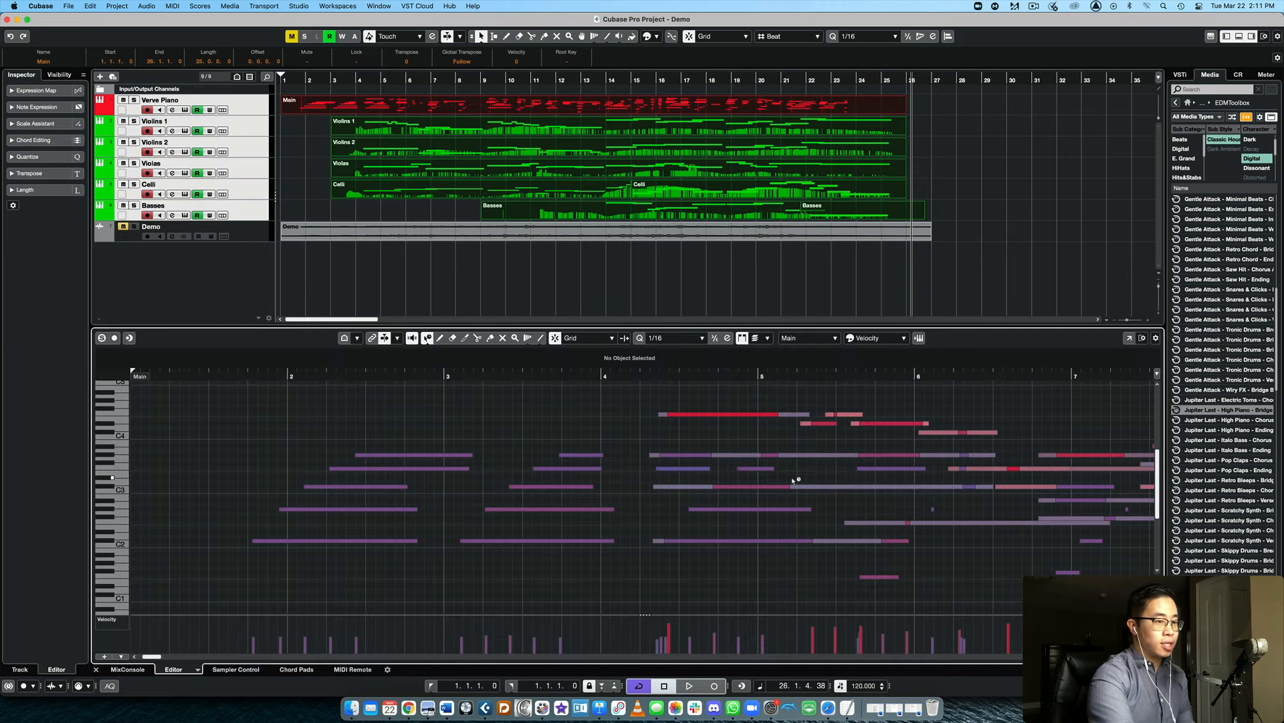
{"action": "scroll", "coordinate": [792, 480], "scroll_direction": "down", "scroll_amount": 2}
{"action": "scroll", "coordinate": [793, 481], "scroll_direction": "right", "scroll_amount": 9}
{"action": "scroll", "coordinate": [793, 480], "scroll_direction": "up", "scroll_amount": 3}
{"action": "scroll", "coordinate": [793, 480], "scroll_direction": "left", "scroll_amount": 4}
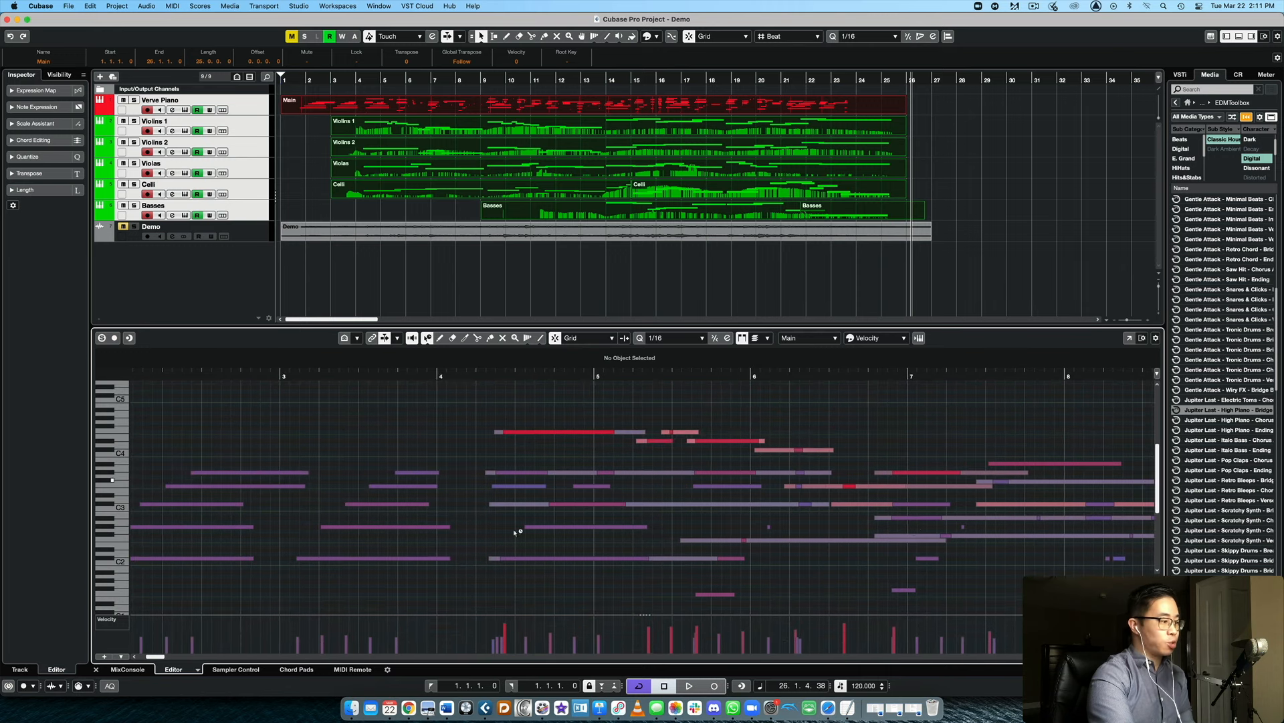
Step: Review the Sampler Control, MixConsole, Chord Pads and MIDI Remote views, and return to the combined notes in the MIDI editor
{"action": "left_click", "coordinate": [250, 670]}
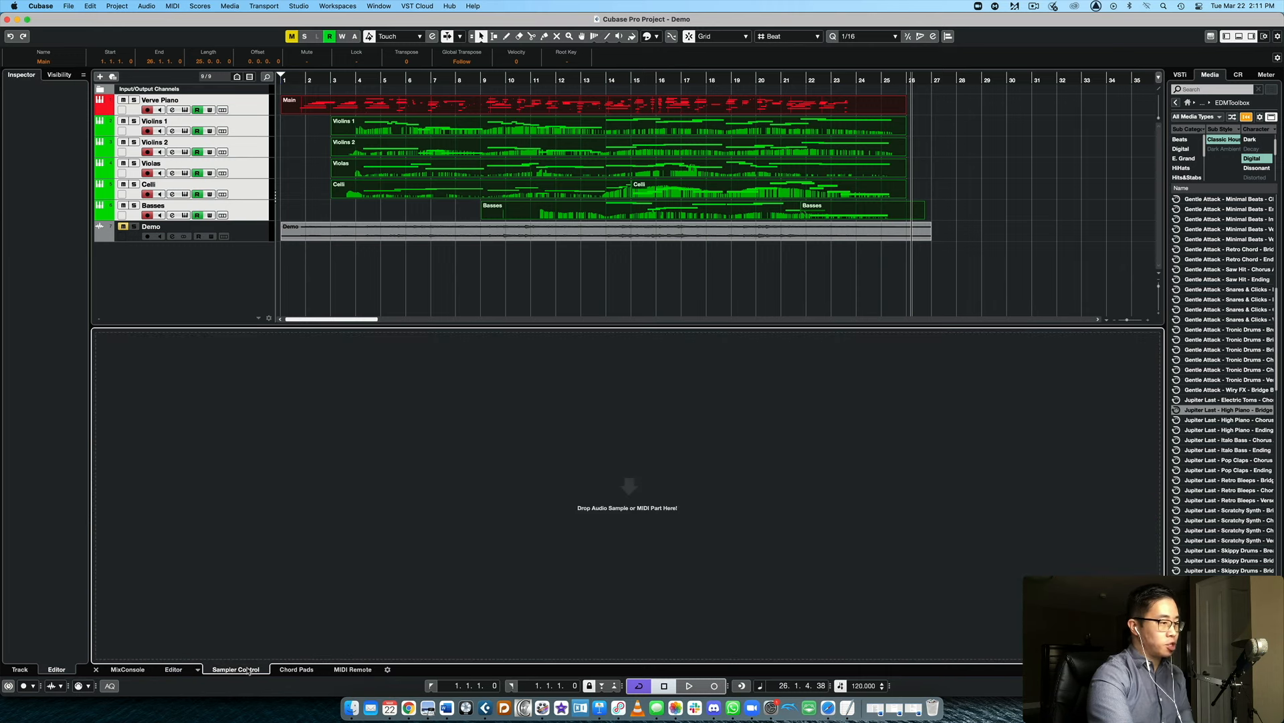
{"action": "left_click", "coordinate": [126, 670]}
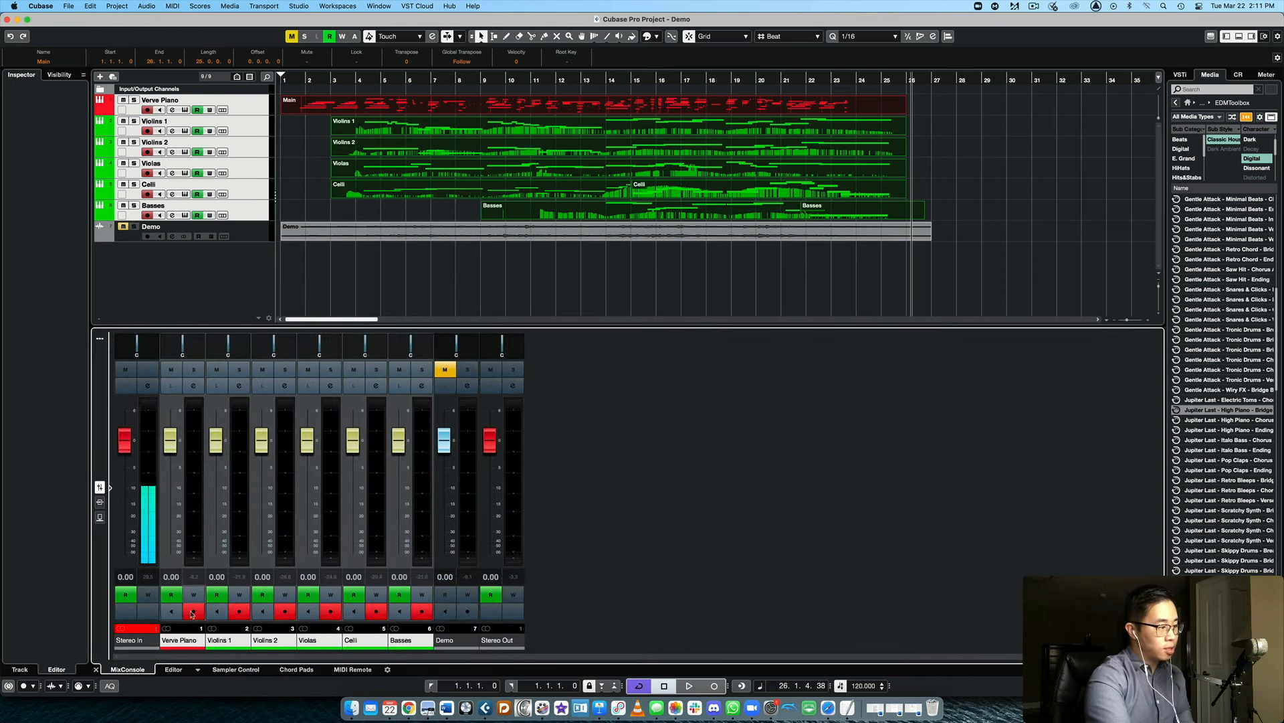
{"action": "left_click", "coordinate": [174, 670]}
{"action": "scroll", "coordinate": [788, 535], "scroll_direction": "down", "scroll_amount": 10}
{"action": "scroll", "coordinate": [779, 535], "scroll_direction": "right", "scroll_amount": 5}
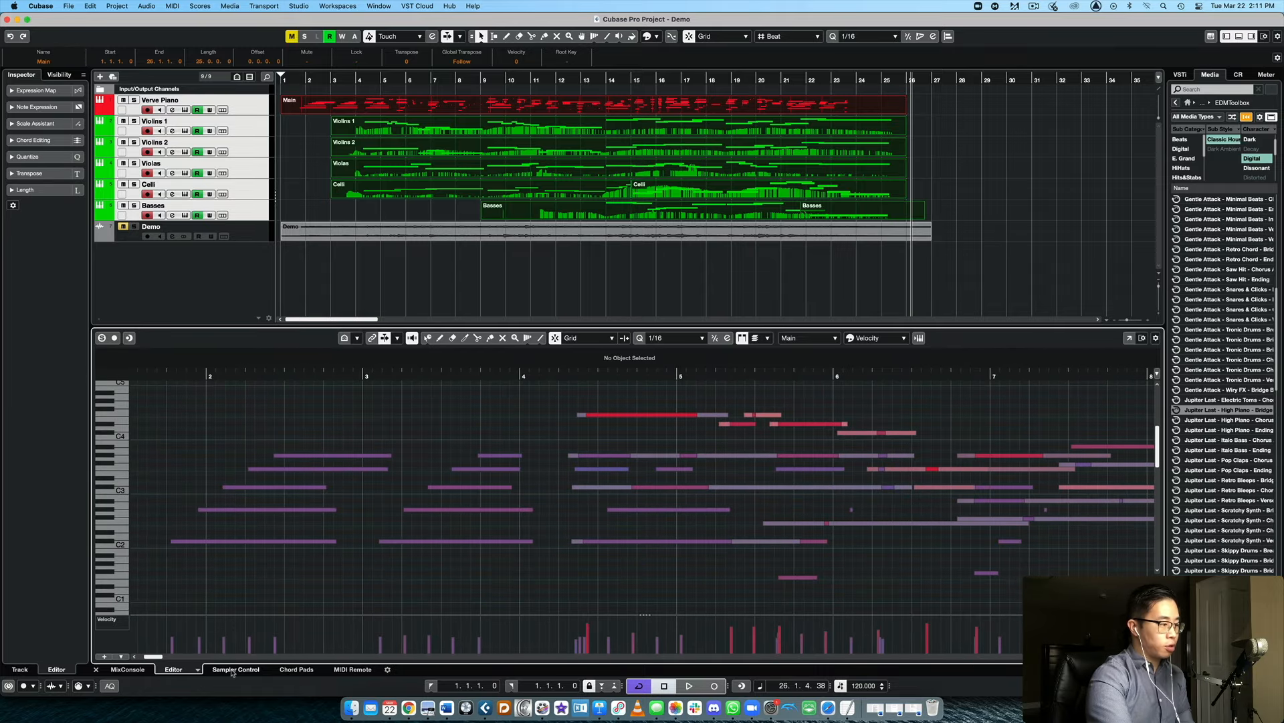
{"action": "left_click", "coordinate": [234, 669]}
{"action": "left_click", "coordinate": [296, 670]}
{"action": "left_click", "coordinate": [352, 670]}
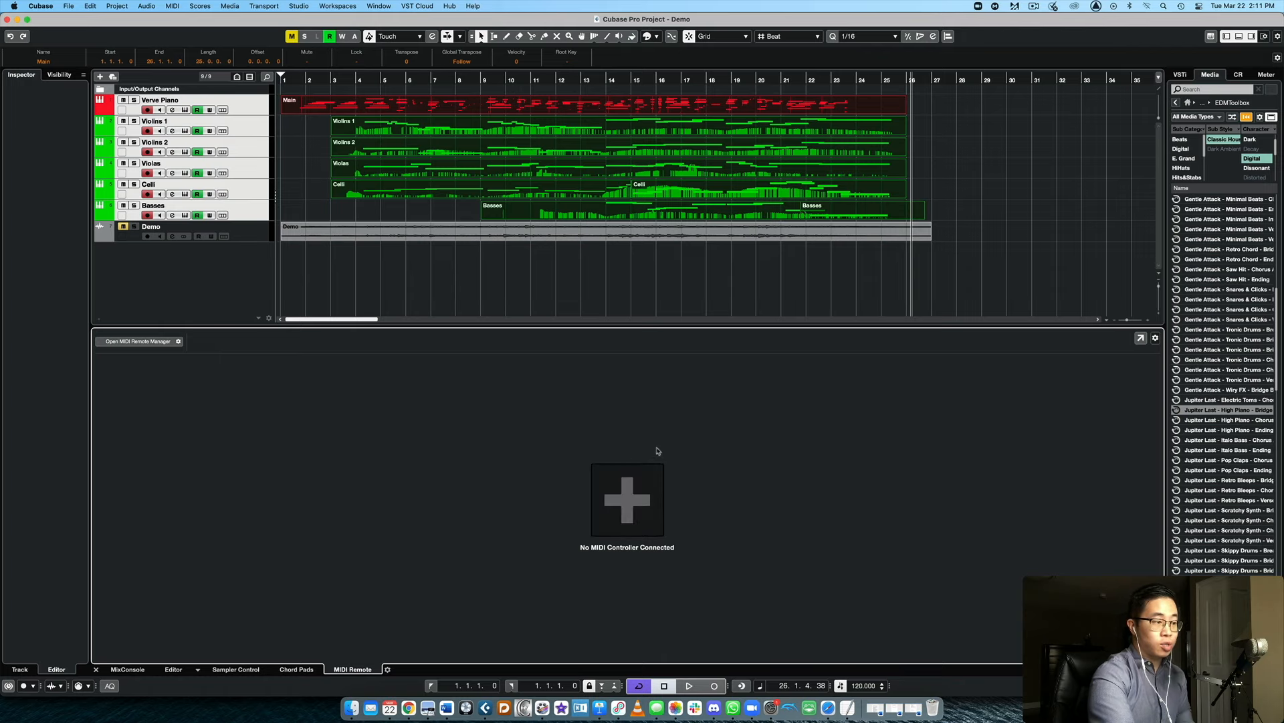
{"action": "left_click", "coordinate": [225, 669]}
{"action": "left_click", "coordinate": [174, 670]}
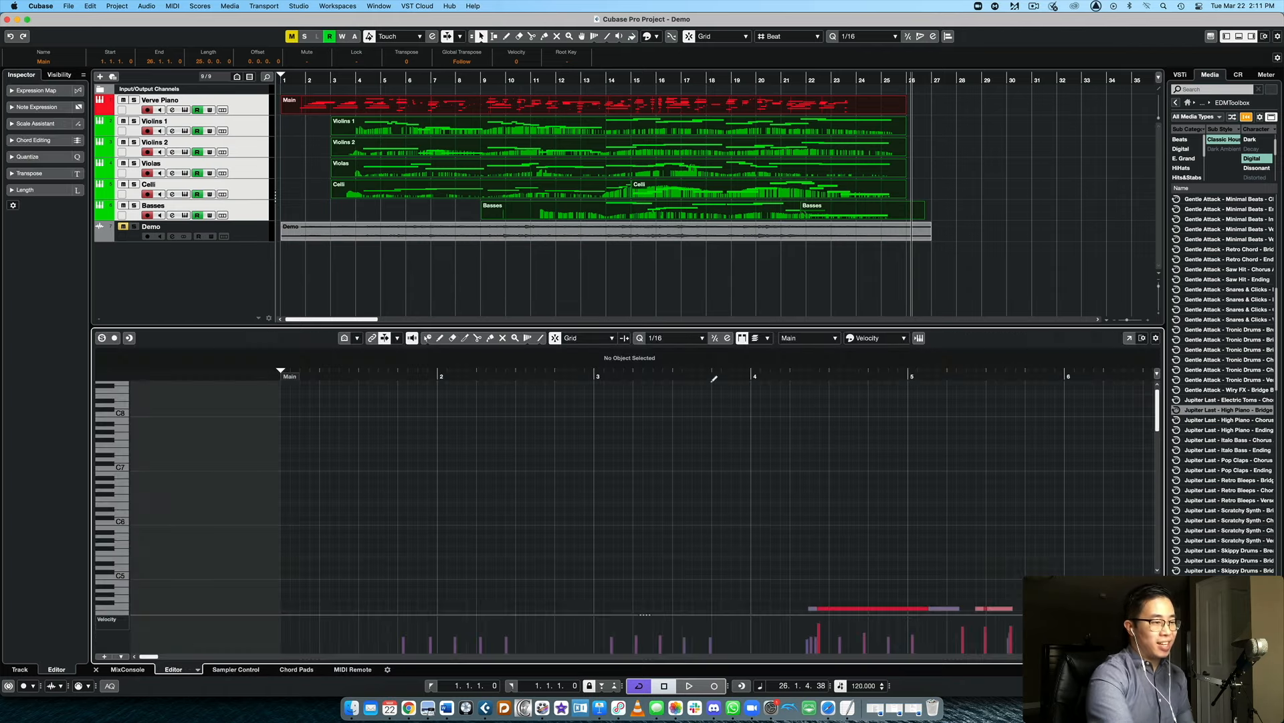
{"action": "scroll", "coordinate": [736, 431], "scroll_direction": "down", "scroll_amount": 10}
{"action": "scroll", "coordinate": [736, 430], "scroll_direction": "right", "scroll_amount": 10}
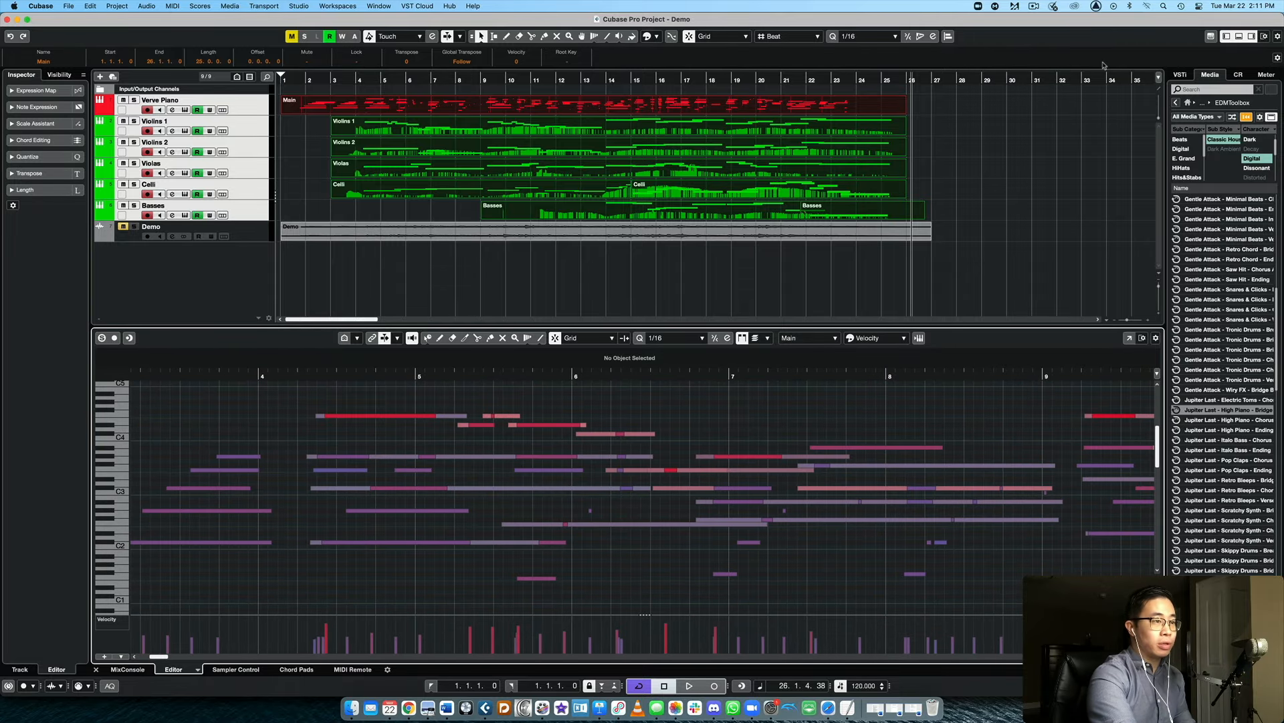
Step: Show only the Verve Piano part in the MIDI editor, look through its notes, and clear the part selection
{"action": "left_click", "coordinate": [948, 134]}
{"action": "left_click", "coordinate": [859, 101]}
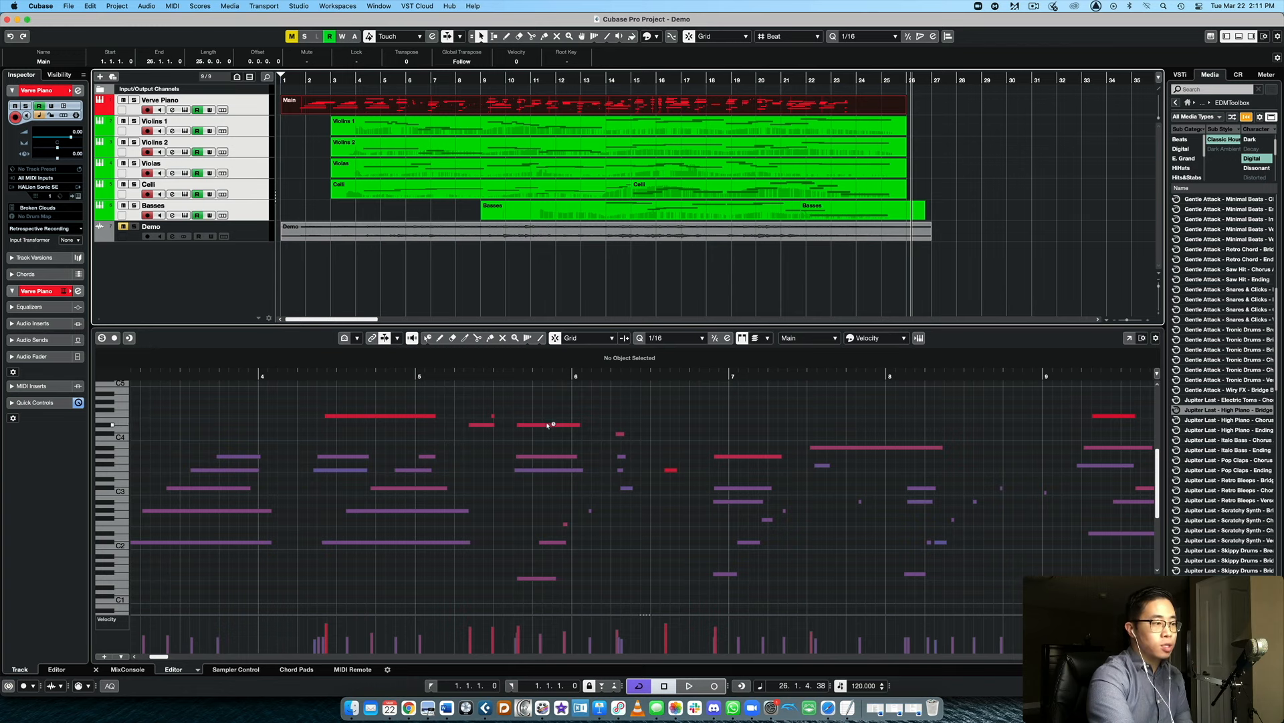
{"action": "scroll", "coordinate": [598, 452], "scroll_direction": "left", "scroll_amount": 10}
{"action": "scroll", "coordinate": [599, 451], "scroll_direction": "down", "scroll_amount": 2}
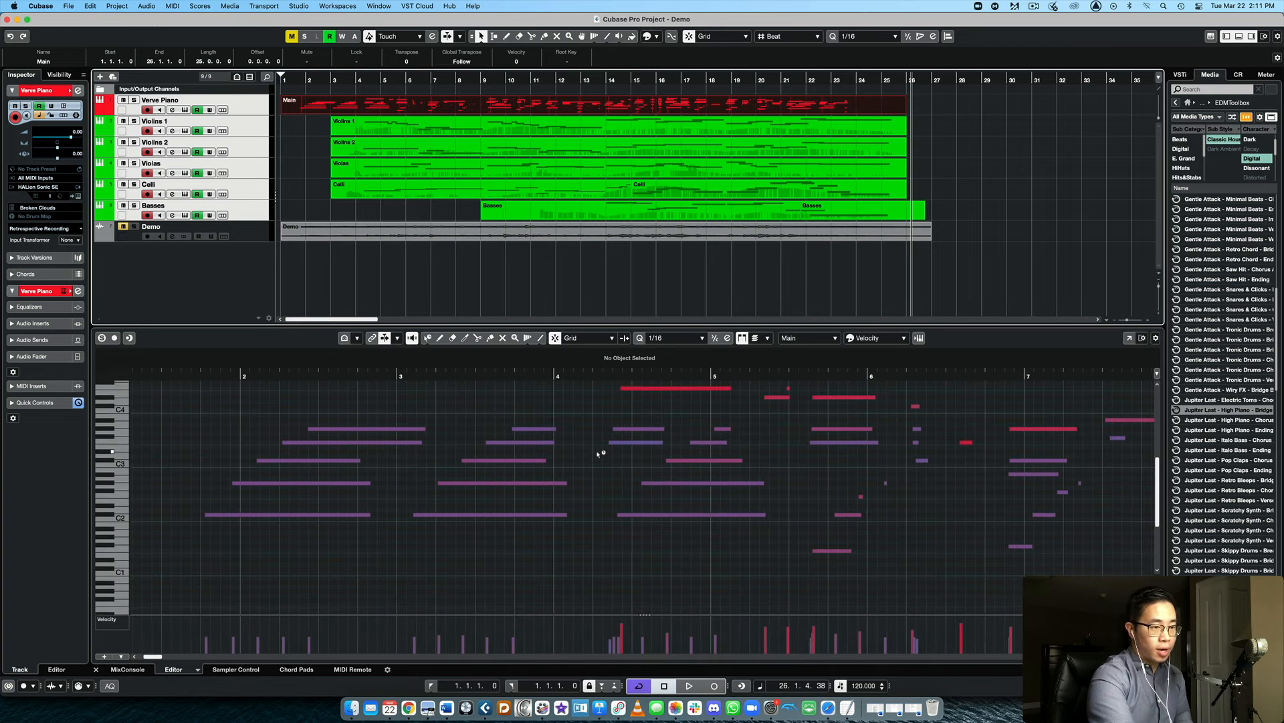
{"action": "left_click", "coordinate": [960, 164]}
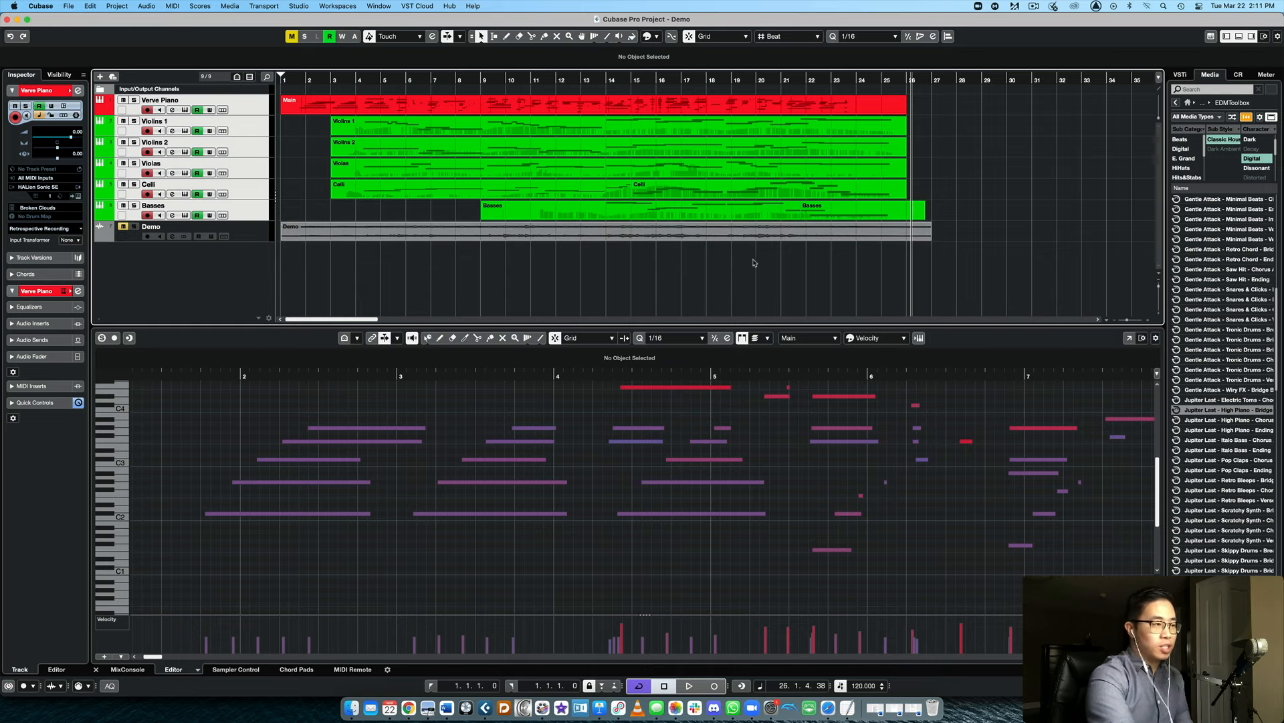
Step: Select the Demo track and its audio event to show the waveform in the editor
{"action": "left_click", "coordinate": [255, 231]}
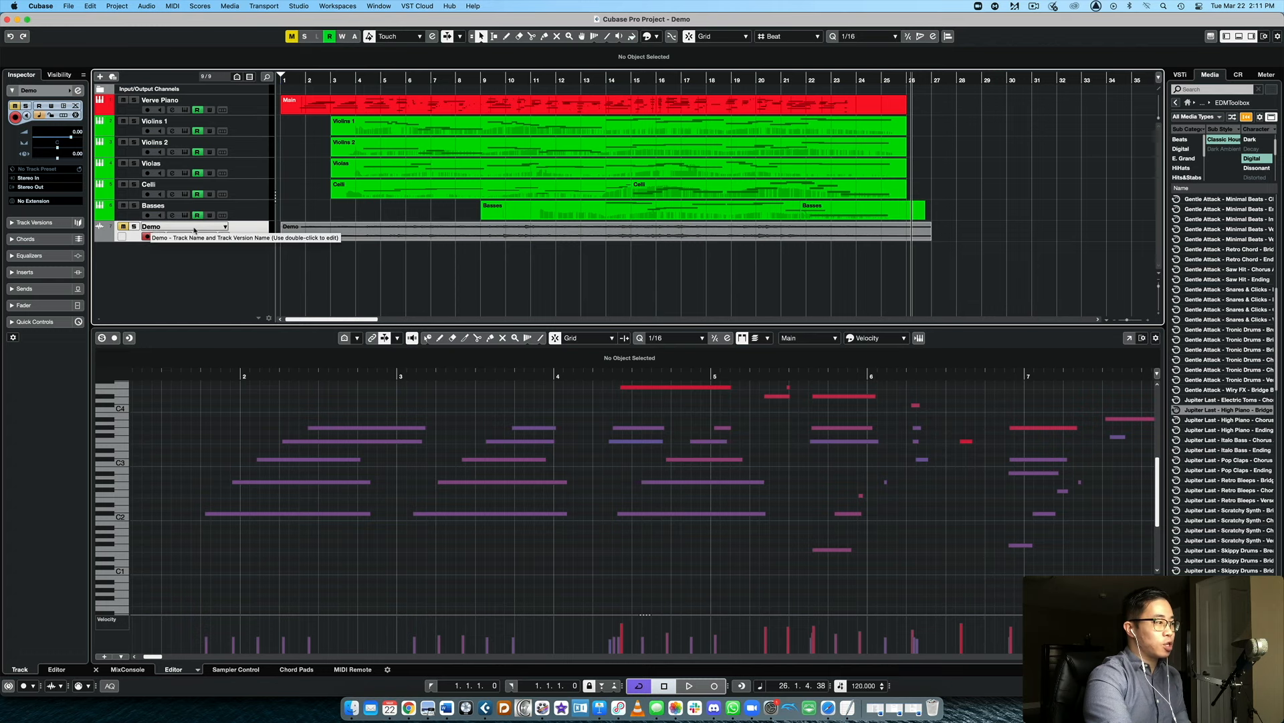
{"action": "left_click", "coordinate": [311, 230]}
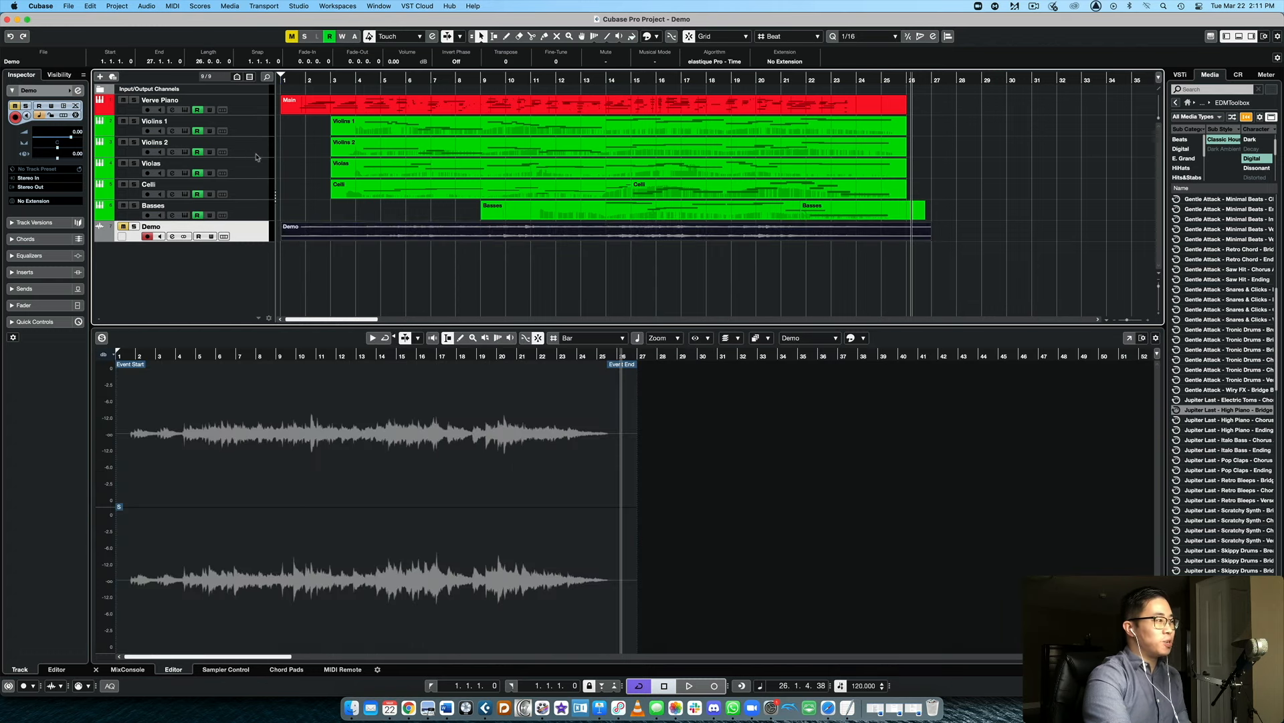
Step: Add a chord track and generate its chord events by dropping the Demo audio event onto it
{"action": "left_click", "coordinate": [101, 77]}
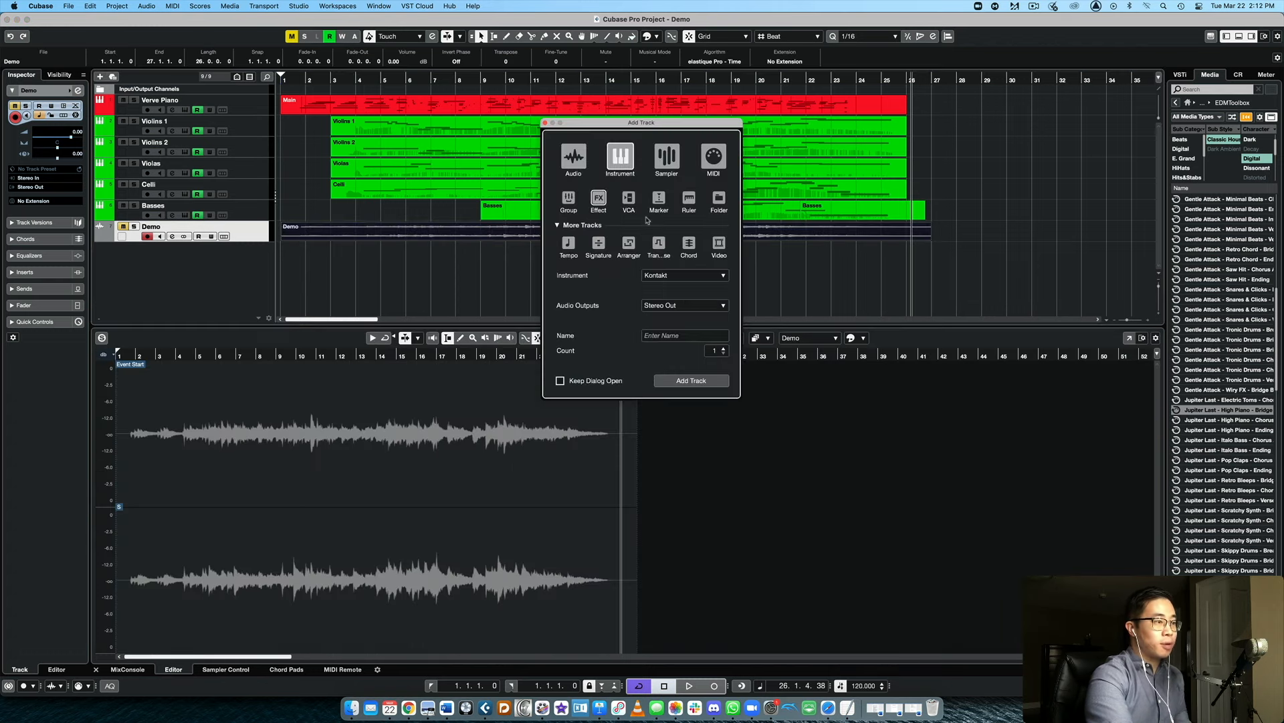
{"action": "left_click", "coordinate": [689, 245]}
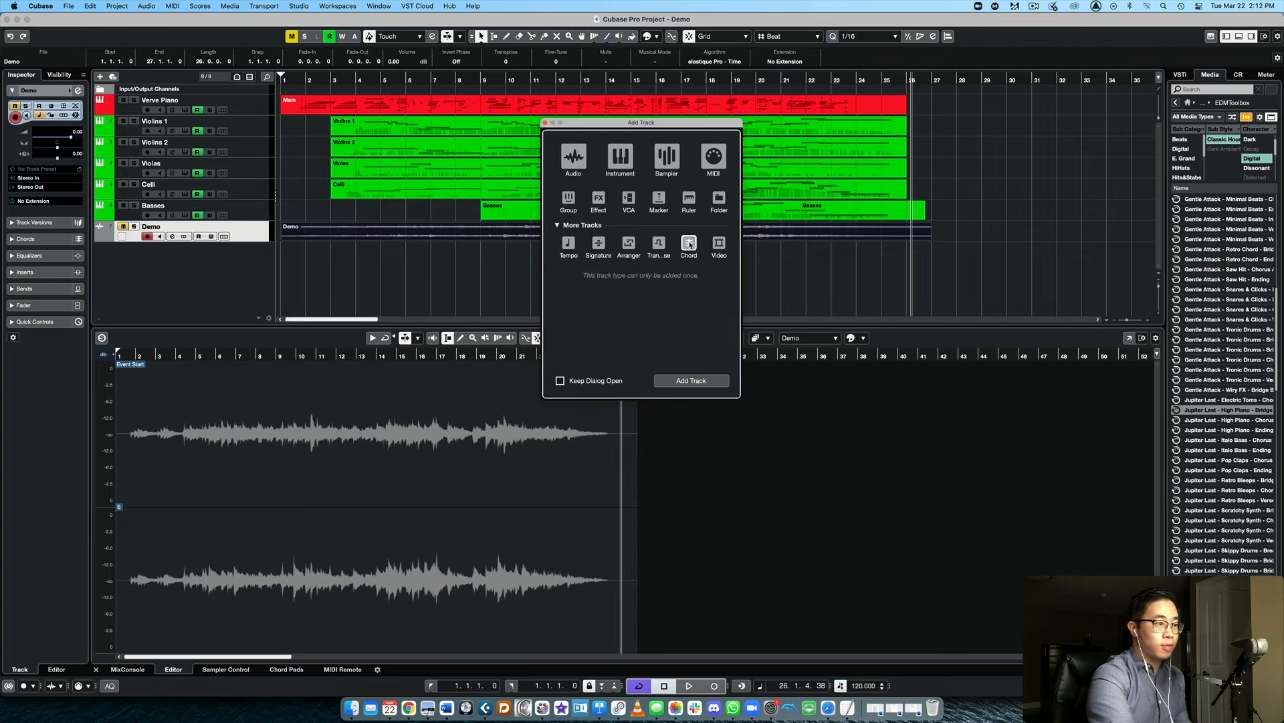
{"action": "left_click", "coordinate": [675, 381]}
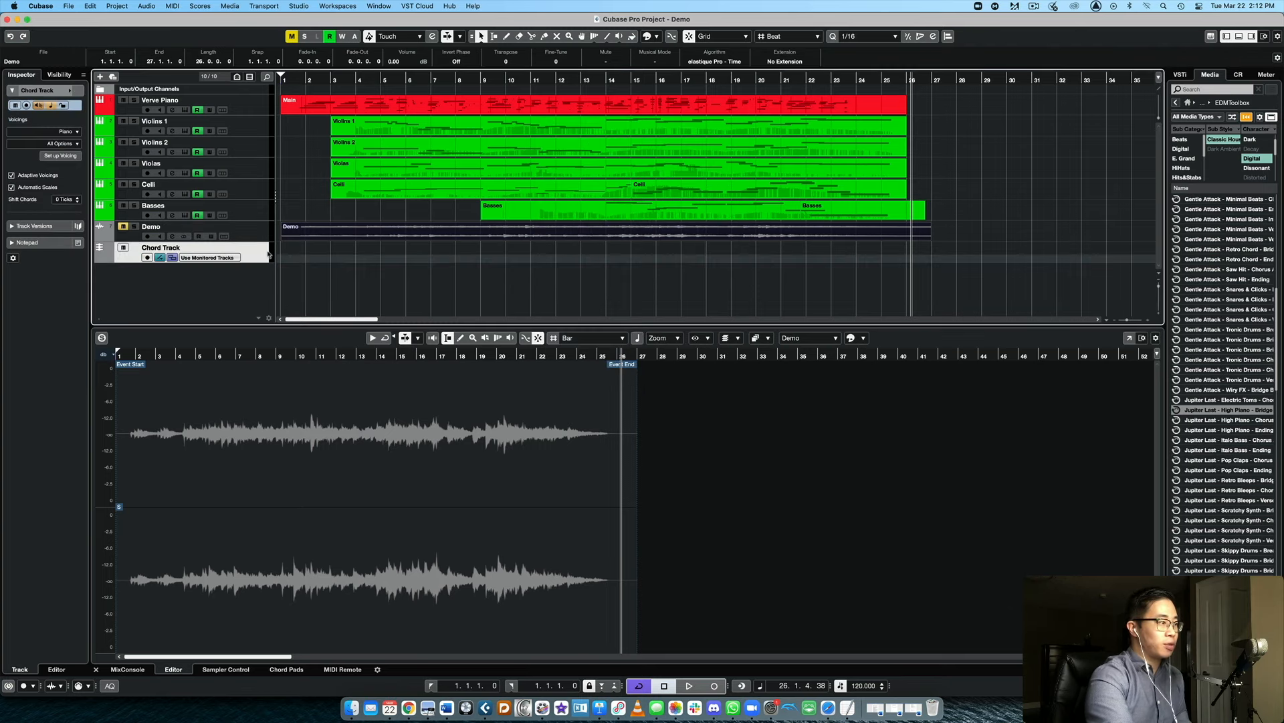
{"action": "left_click", "coordinate": [554, 291]}
{"action": "left_click_drag", "start_coordinate": [423, 229], "coordinate": [432, 251]}
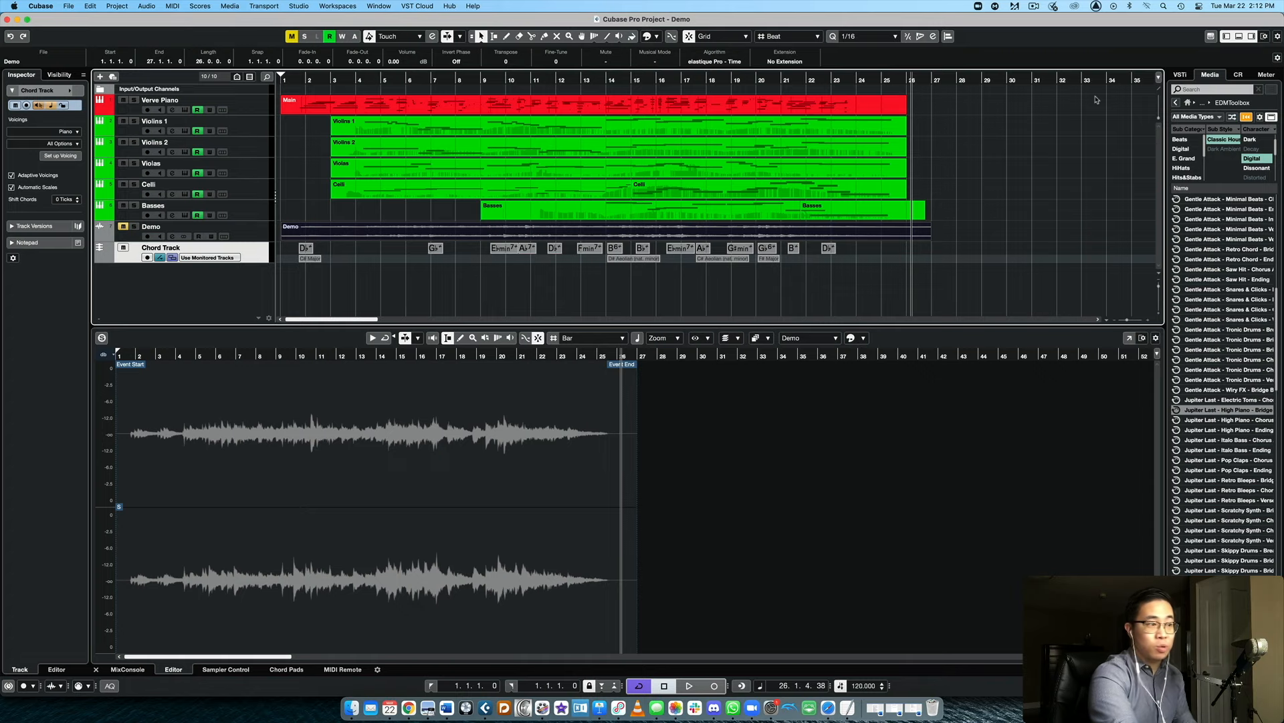
Step: Return to bar 1 and play the project with the generated chord events
{"action": "left_click", "coordinate": [281, 80]}
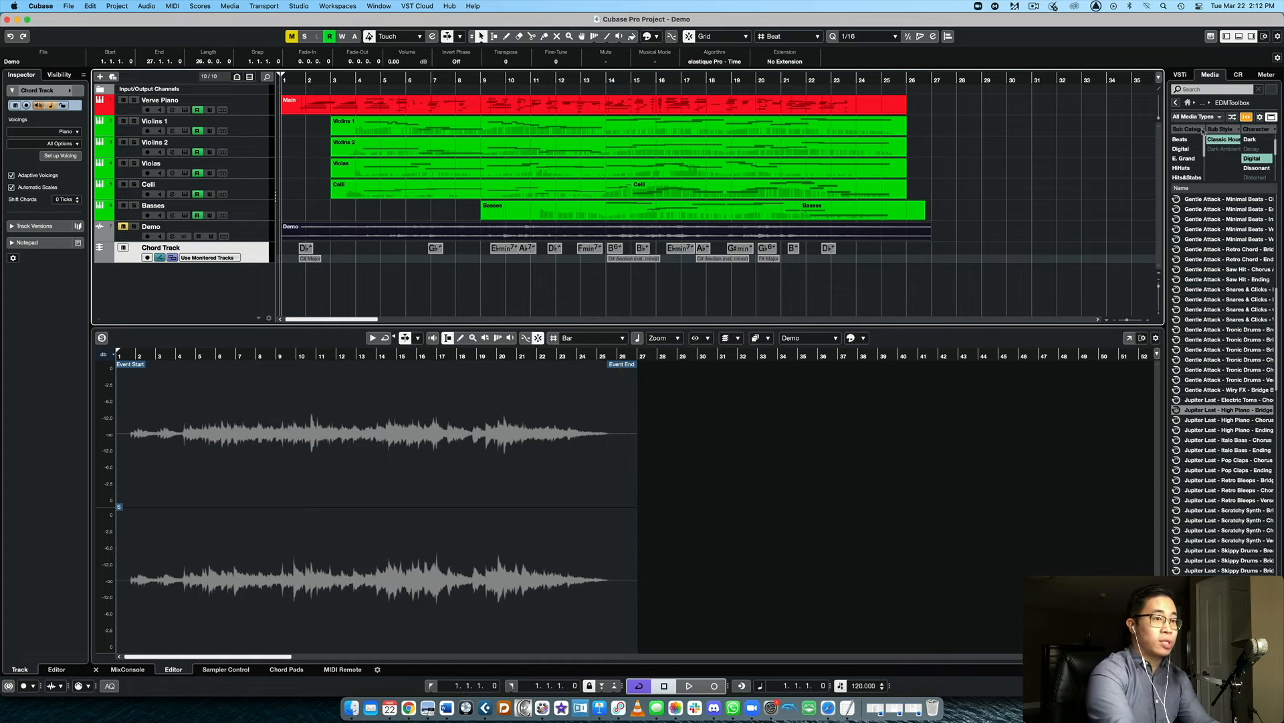
{"action": "key", "text": "space"}
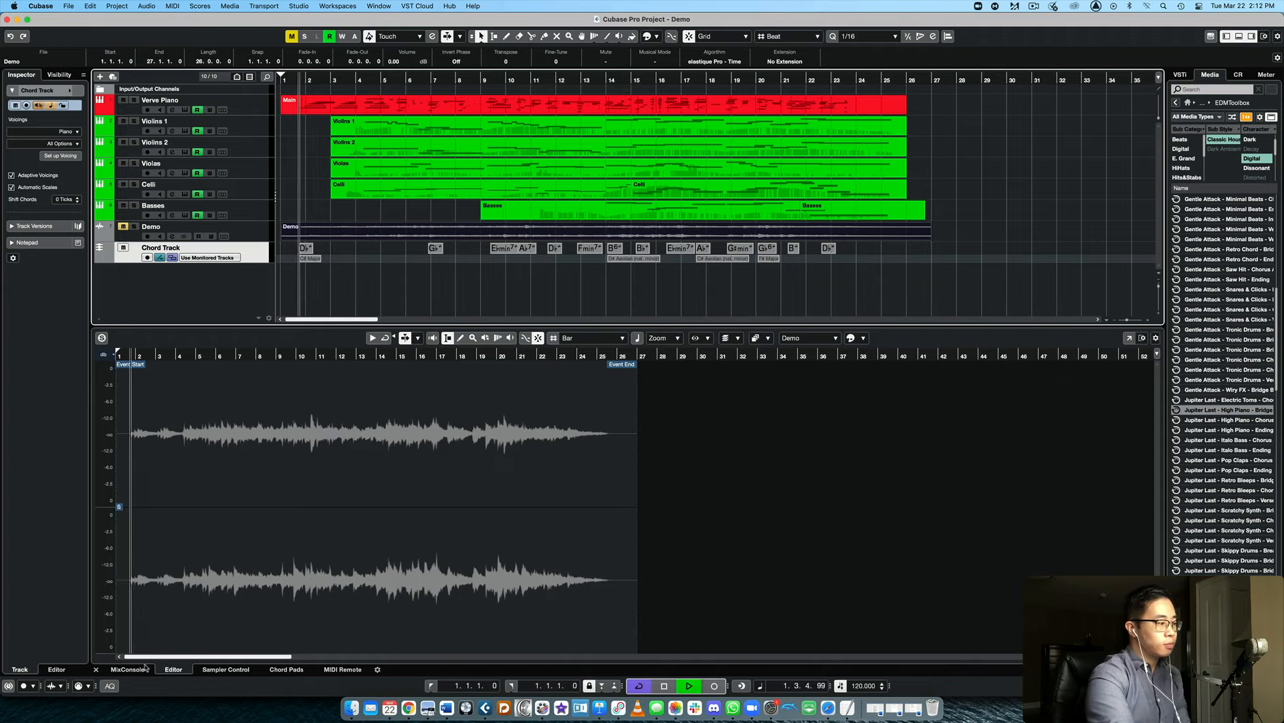
Step: Close the editor area below the tracks, zoom in on the timeline, and play the project from the beginning
{"action": "left_click", "coordinate": [97, 669]}
{"action": "left_click", "coordinate": [931, 79]}
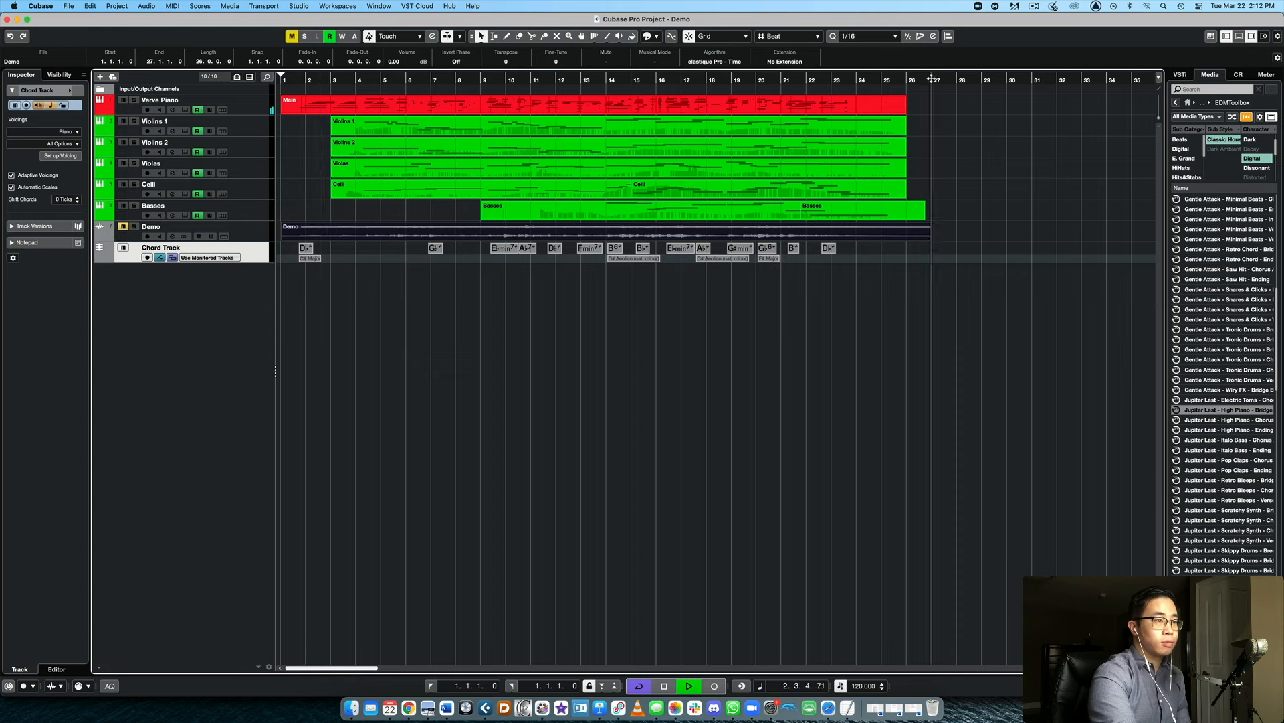
{"action": "left_click_drag", "start_coordinate": [930, 80], "coordinate": [931, 126]}
{"action": "scroll", "coordinate": [946, 146], "scroll_direction": "left", "scroll_amount": 5}
{"action": "scroll", "coordinate": [629, 119], "scroll_direction": "left", "scroll_amount": 5}
{"action": "left_click", "coordinate": [294, 81]}
{"action": "key", "text": "space"}
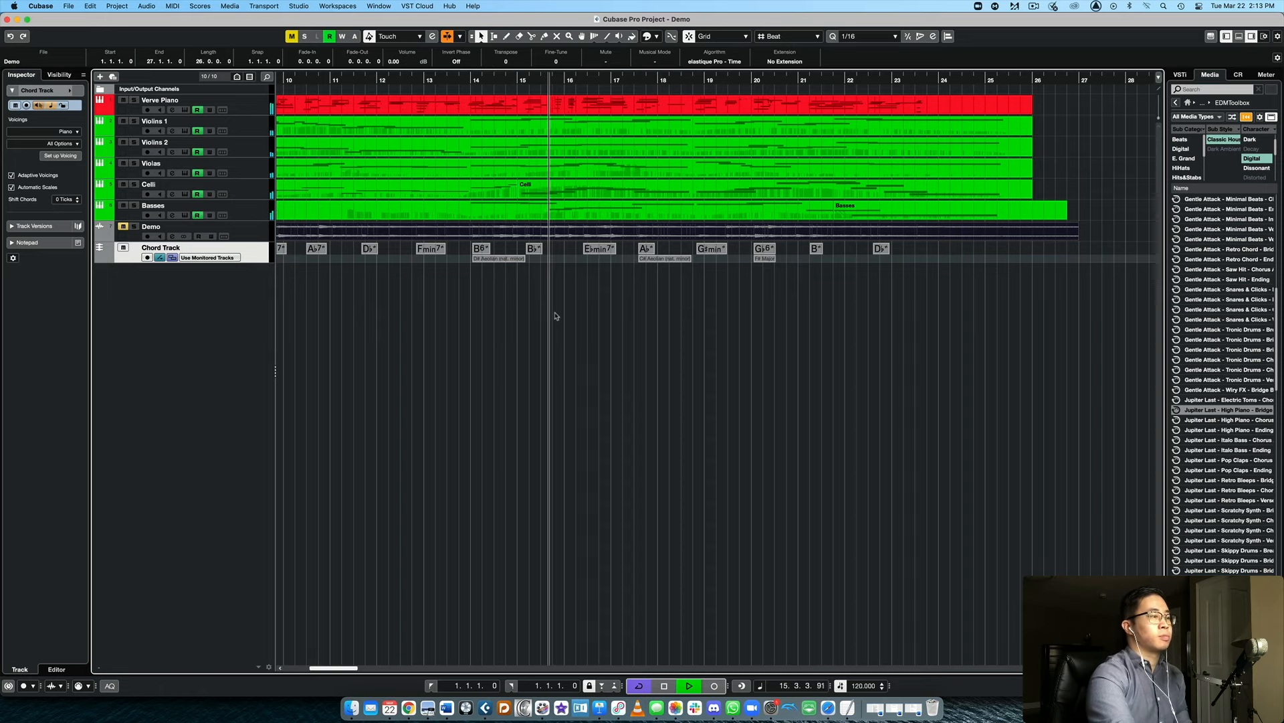
Step: Follow the playback along the chord events to the end of the arrangement and stop it
{"action": "scroll", "coordinate": [558, 316], "scroll_direction": "right", "scroll_amount": 3}
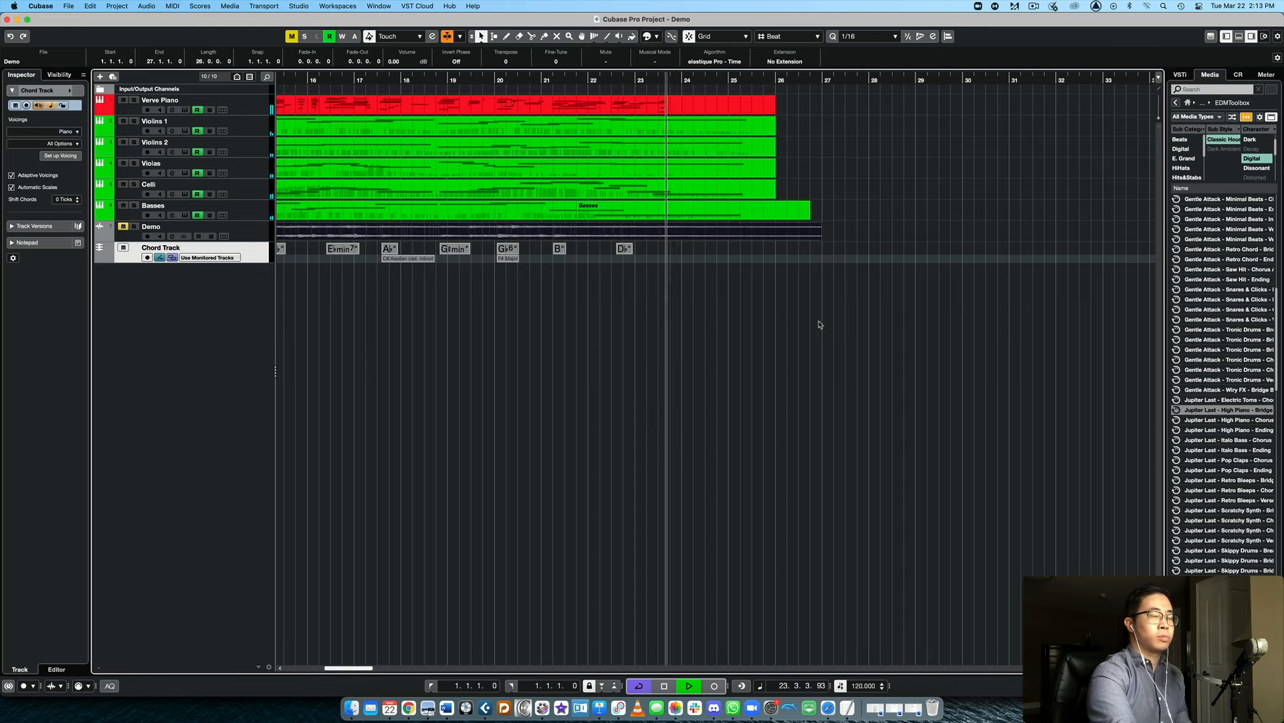
{"action": "scroll", "coordinate": [820, 325], "scroll_direction": "left", "scroll_amount": 4}
{"action": "scroll", "coordinate": [820, 325], "scroll_direction": "left", "scroll_amount": 3}
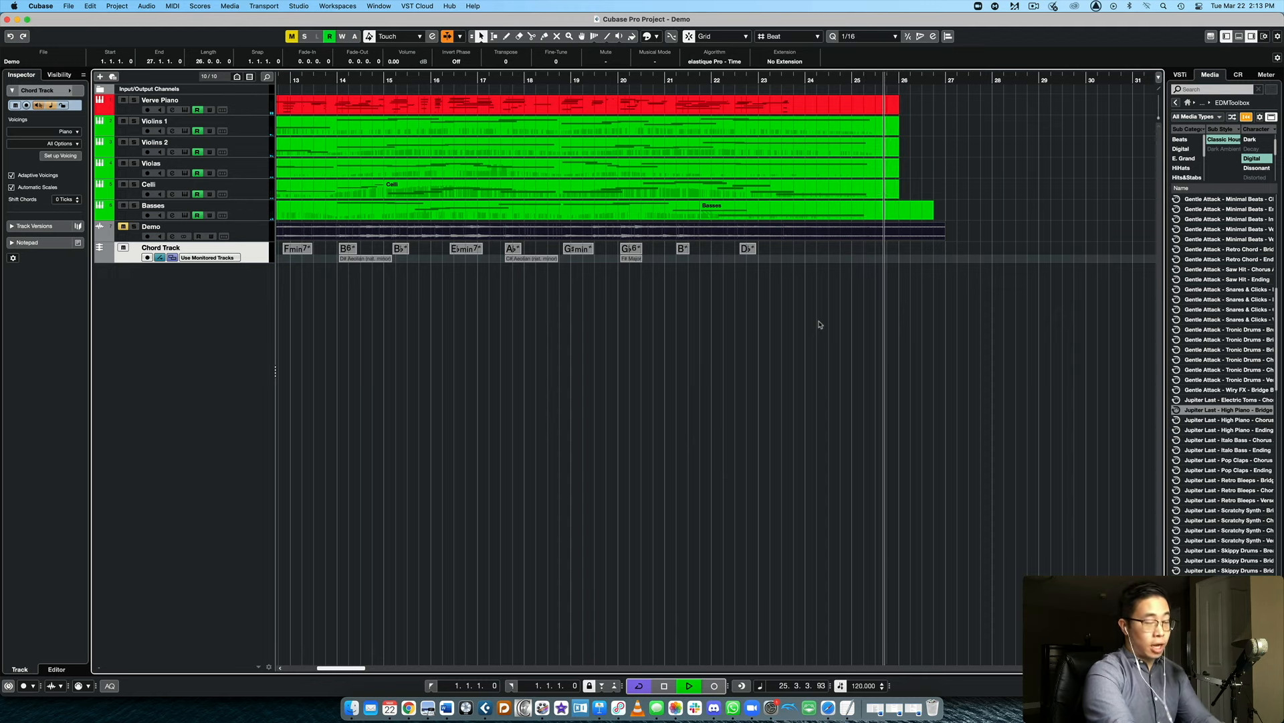
{"action": "key", "text": "space"}
Step: Change the Fmin7 chord event near bar 13 to a plain Ab major chord without the seventh
{"action": "scroll", "coordinate": [793, 317], "scroll_direction": "left", "scroll_amount": 5}
{"action": "scroll", "coordinate": [793, 313], "scroll_direction": "left", "scroll_amount": 5}
{"action": "scroll", "coordinate": [794, 313], "scroll_direction": "right", "scroll_amount": 4}
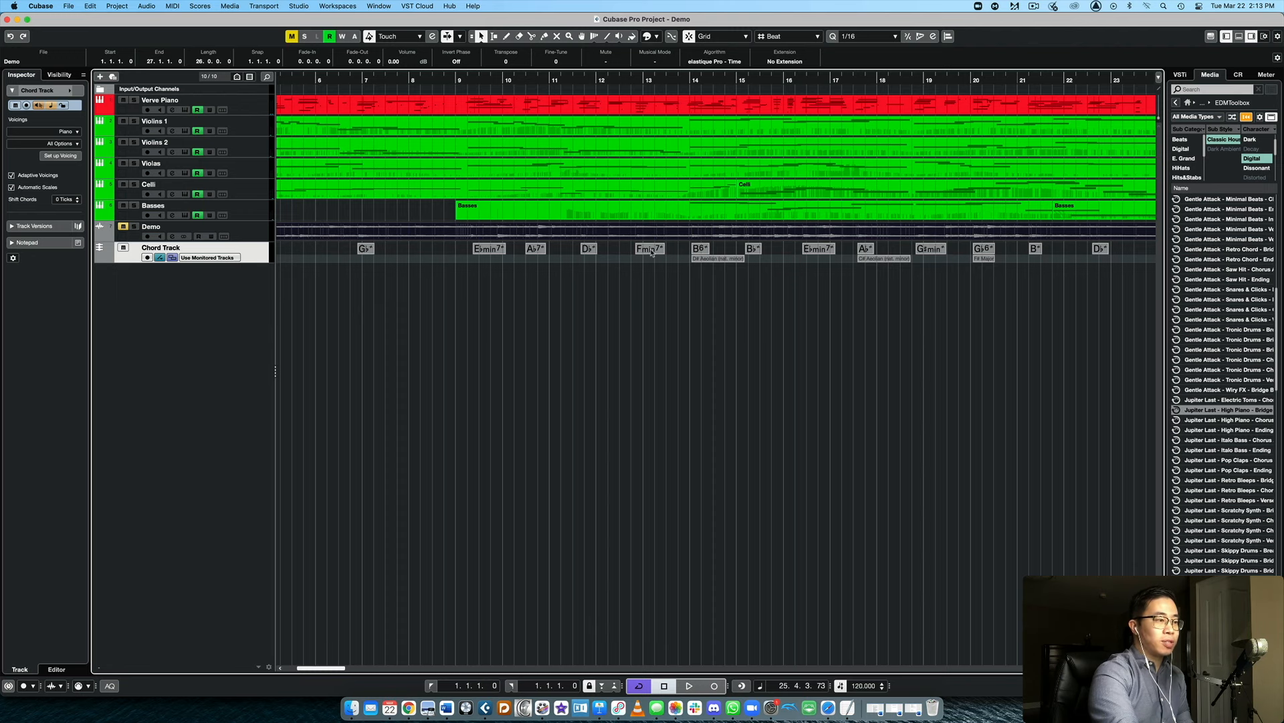
{"action": "scroll", "coordinate": [652, 253], "scroll_direction": "right", "scroll_amount": 3}
{"action": "left_click", "coordinate": [554, 249]}
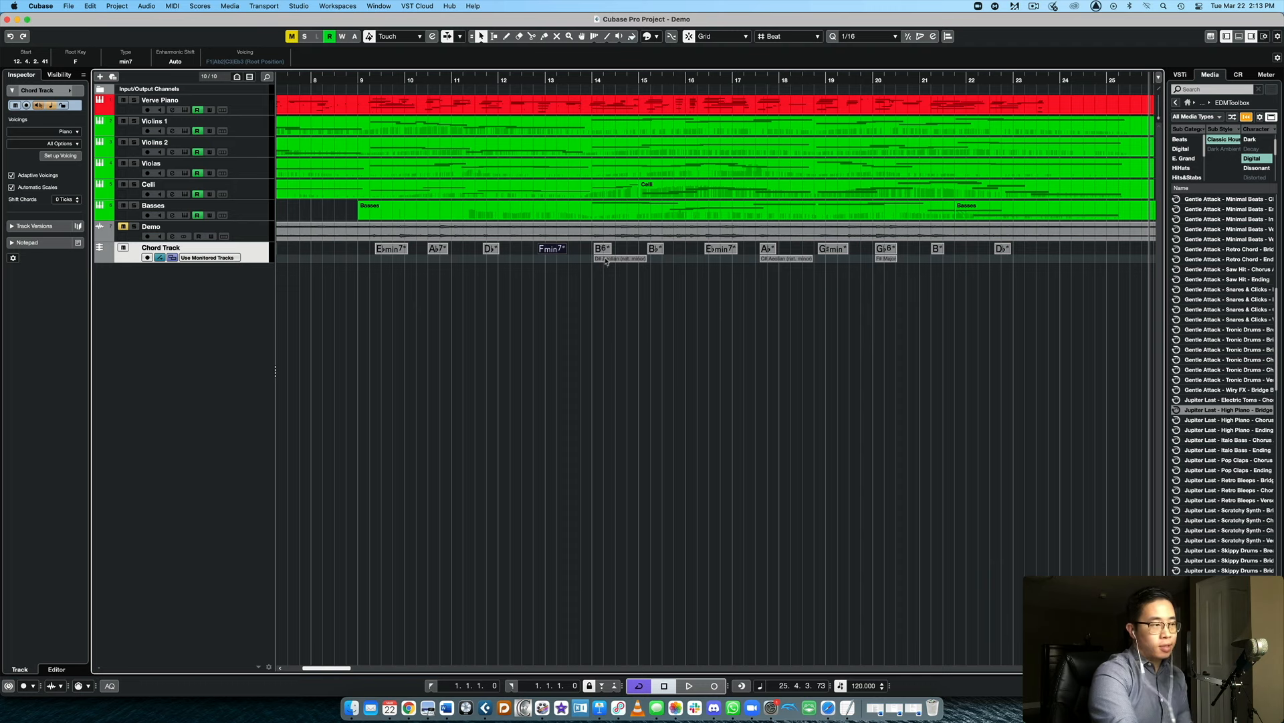
{"action": "scroll", "coordinate": [589, 268], "scroll_direction": "right", "scroll_amount": 1}
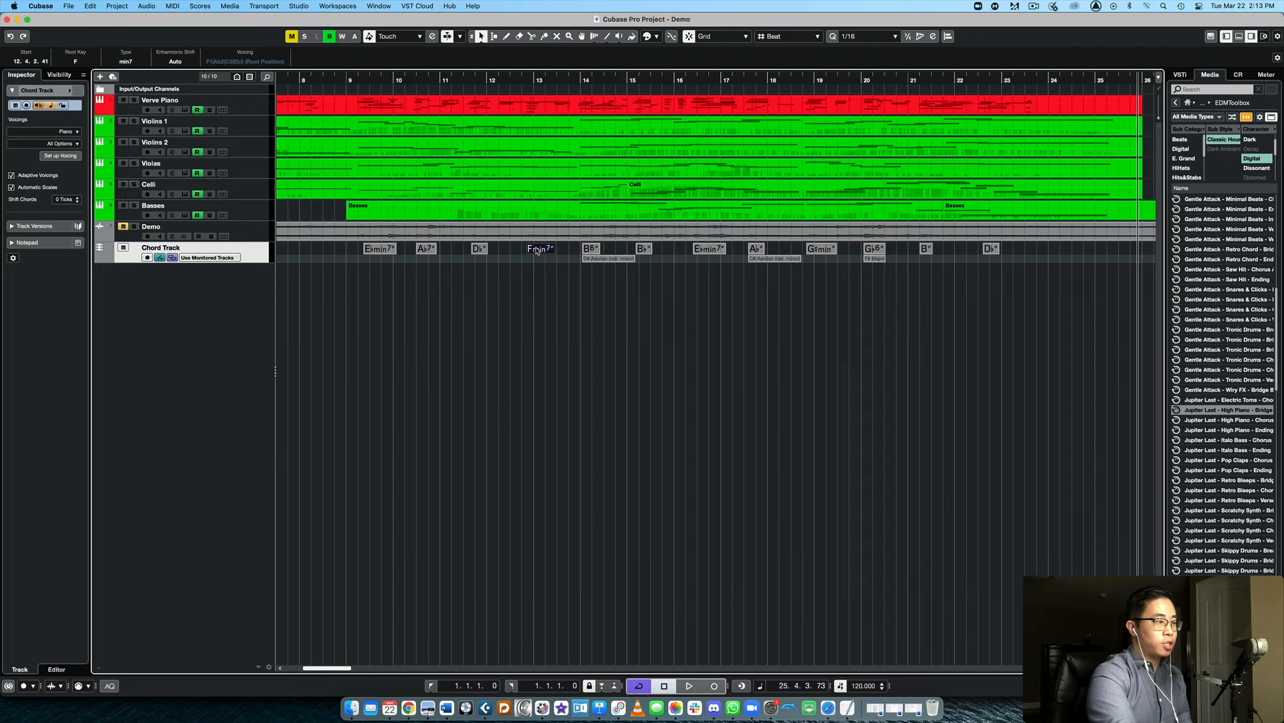
{"action": "double_click", "coordinate": [538, 250]}
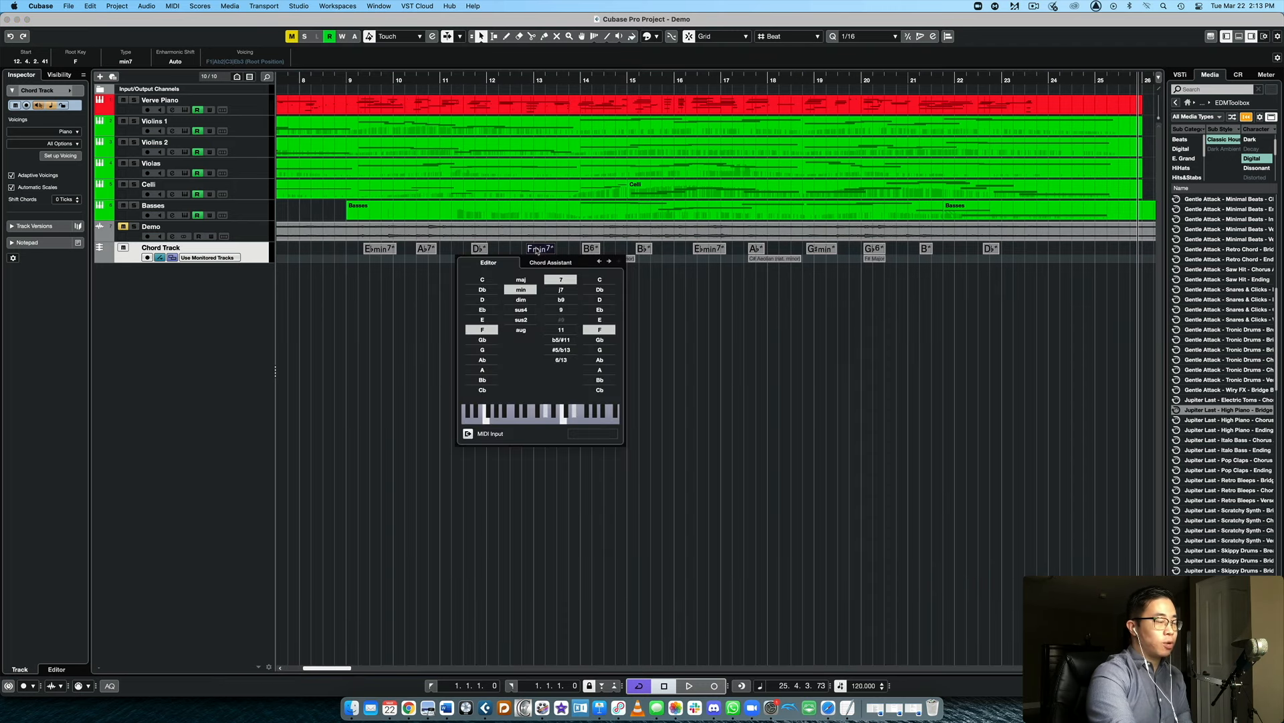
{"action": "left_click", "coordinate": [482, 360]}
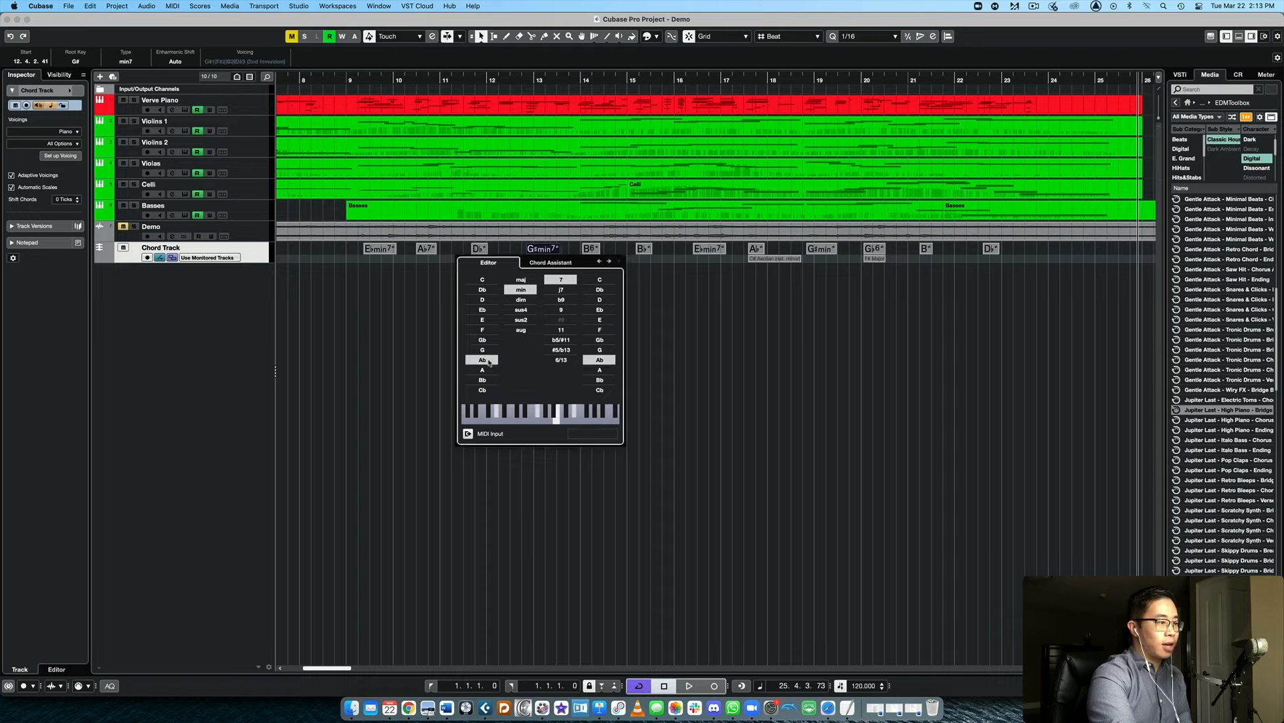
{"action": "left_click", "coordinate": [521, 279]}
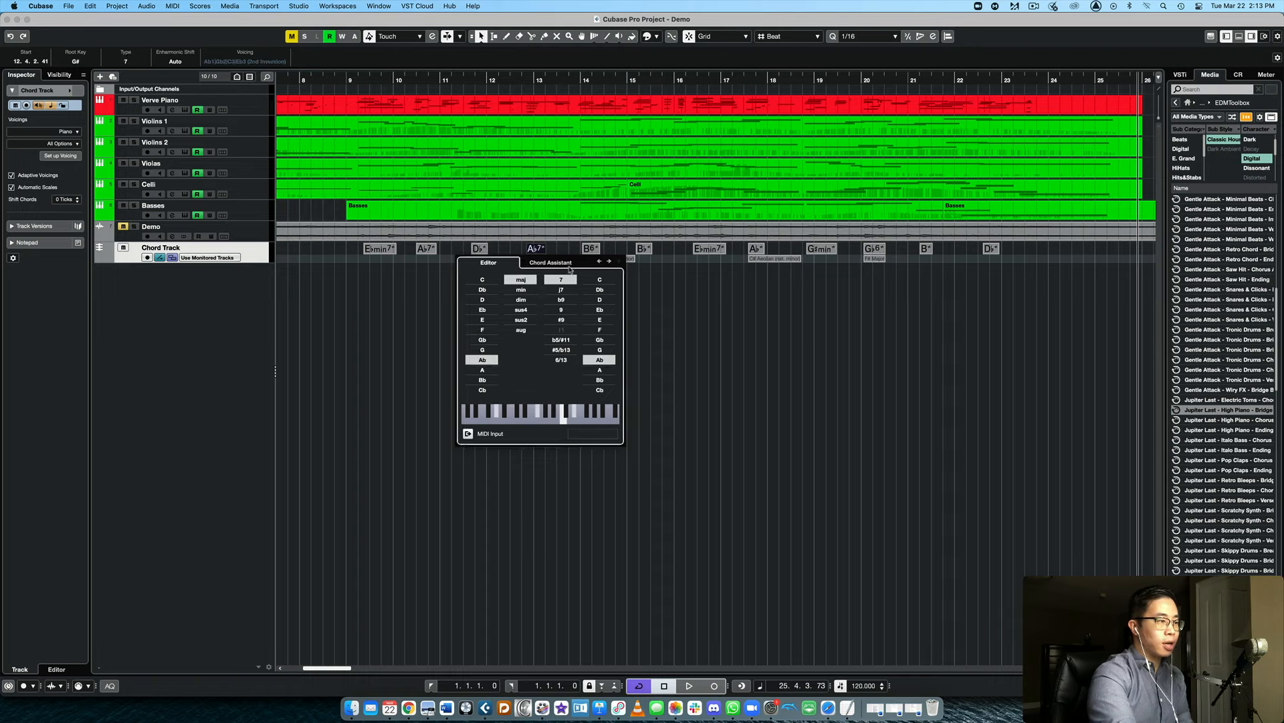
{"action": "left_click", "coordinate": [561, 281]}
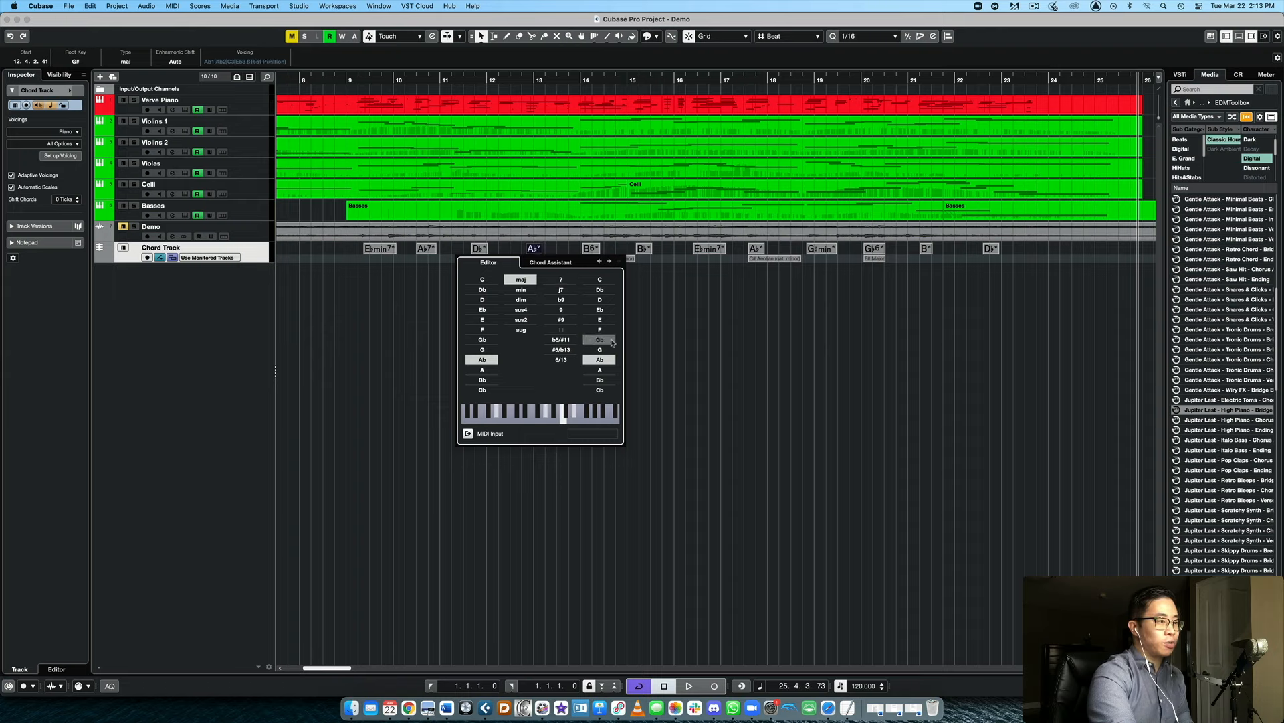
{"action": "left_click", "coordinate": [697, 309]}
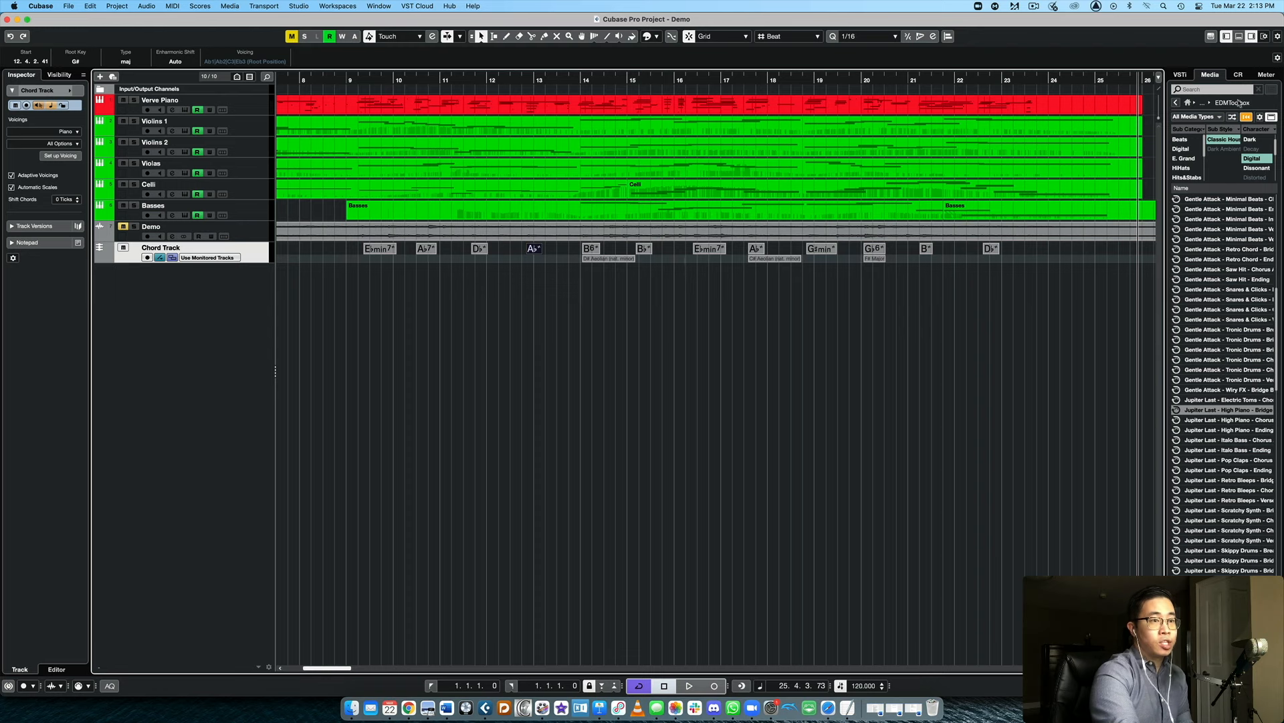
{"action": "scroll", "coordinate": [1048, 194], "scroll_direction": "left", "scroll_amount": 1}
{"action": "scroll", "coordinate": [1049, 194], "scroll_direction": "right", "scroll_amount": 4}
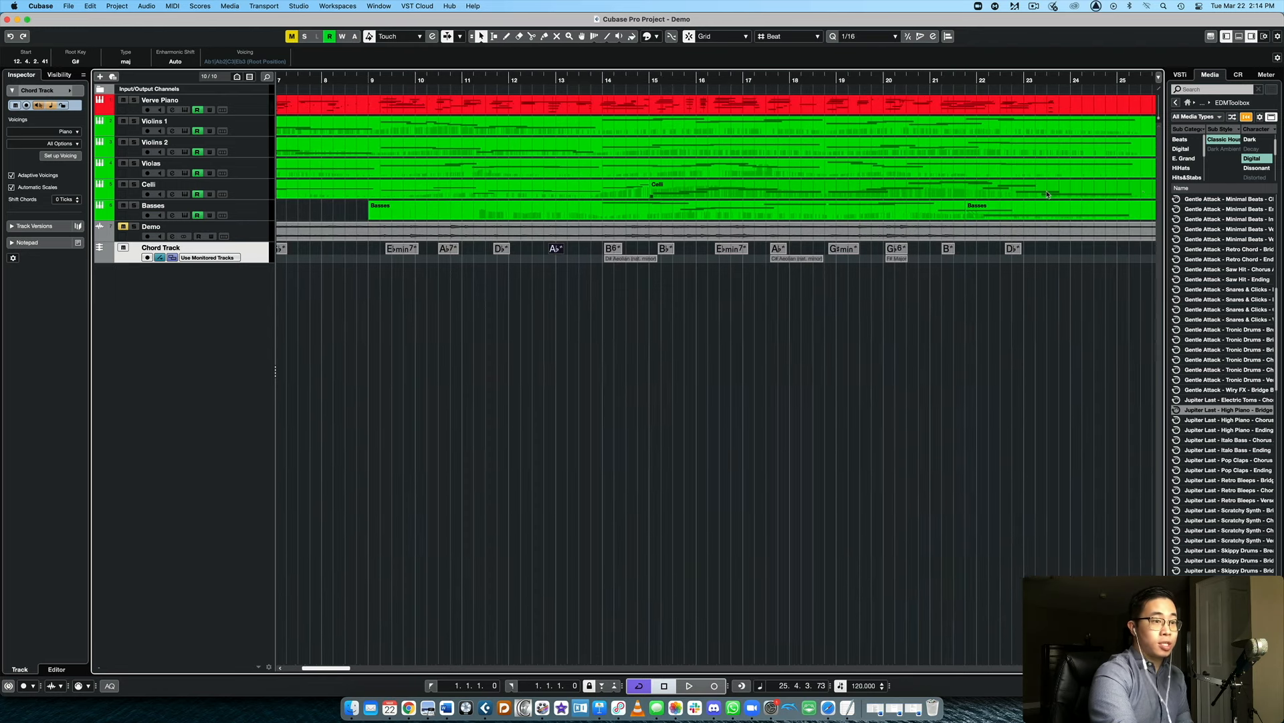
{"action": "scroll", "coordinate": [1048, 194], "scroll_direction": "left", "scroll_amount": 10}
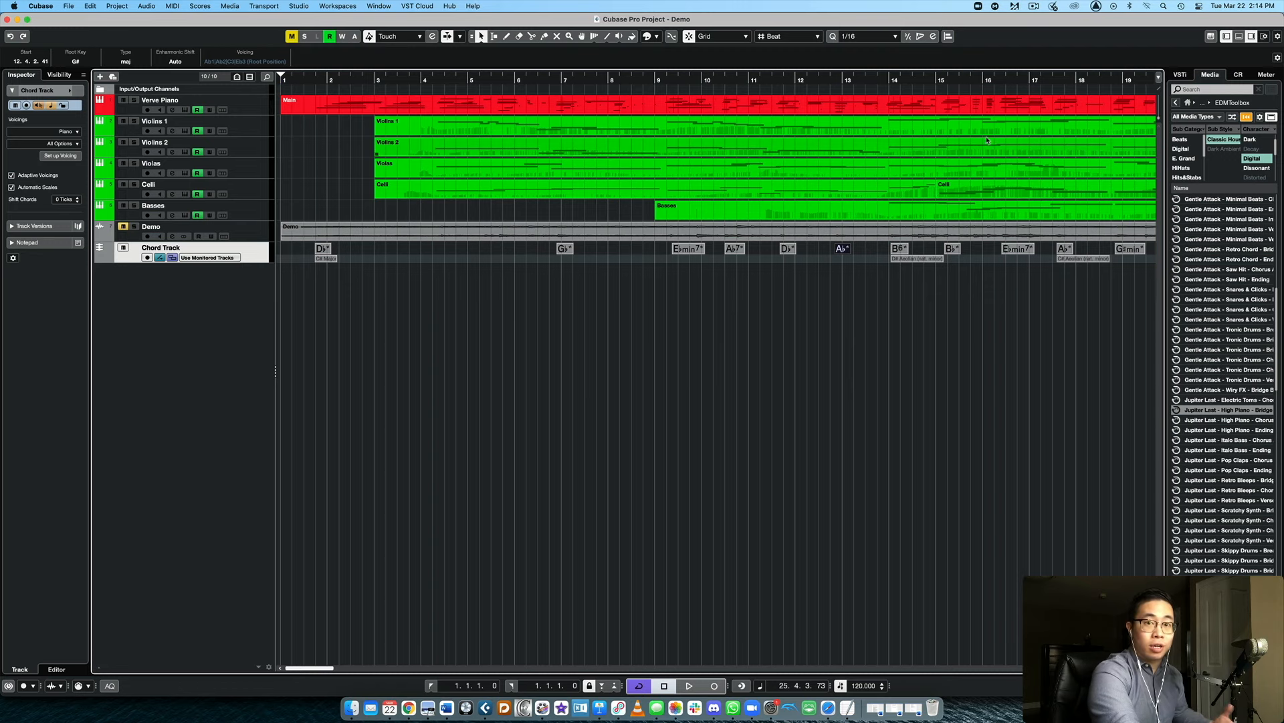
{"action": "scroll", "coordinate": [950, 205], "scroll_direction": "right", "scroll_amount": 8}
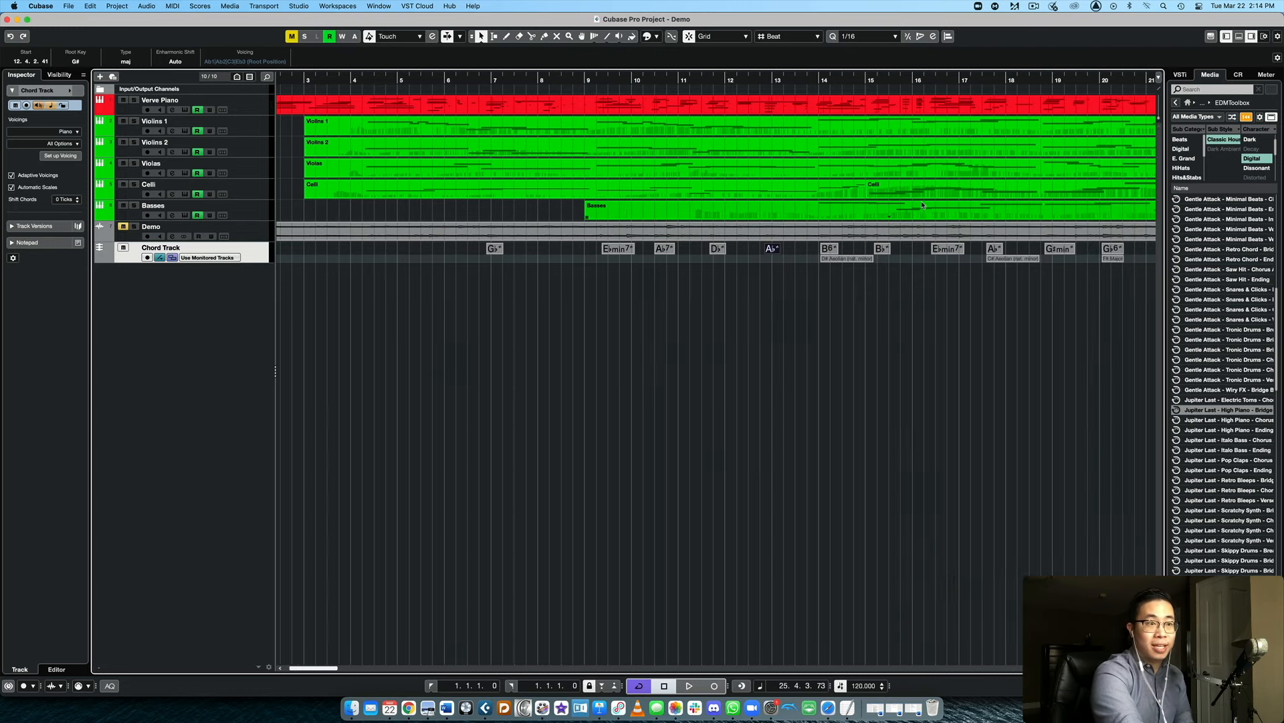
{"action": "scroll", "coordinate": [922, 206], "scroll_direction": "left", "scroll_amount": 8}
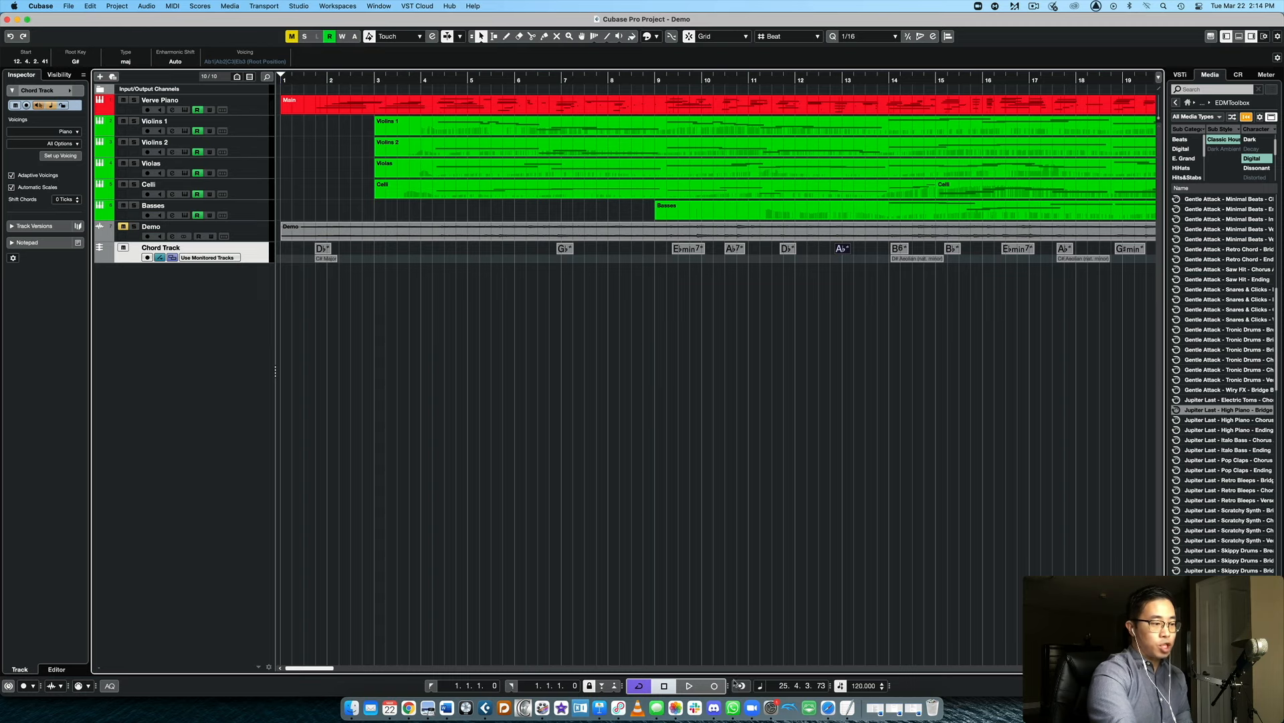
Step: Look through the instrument choices and audio settings for adding a track, and close the dialog without adding one
{"action": "left_click", "coordinate": [101, 77]}
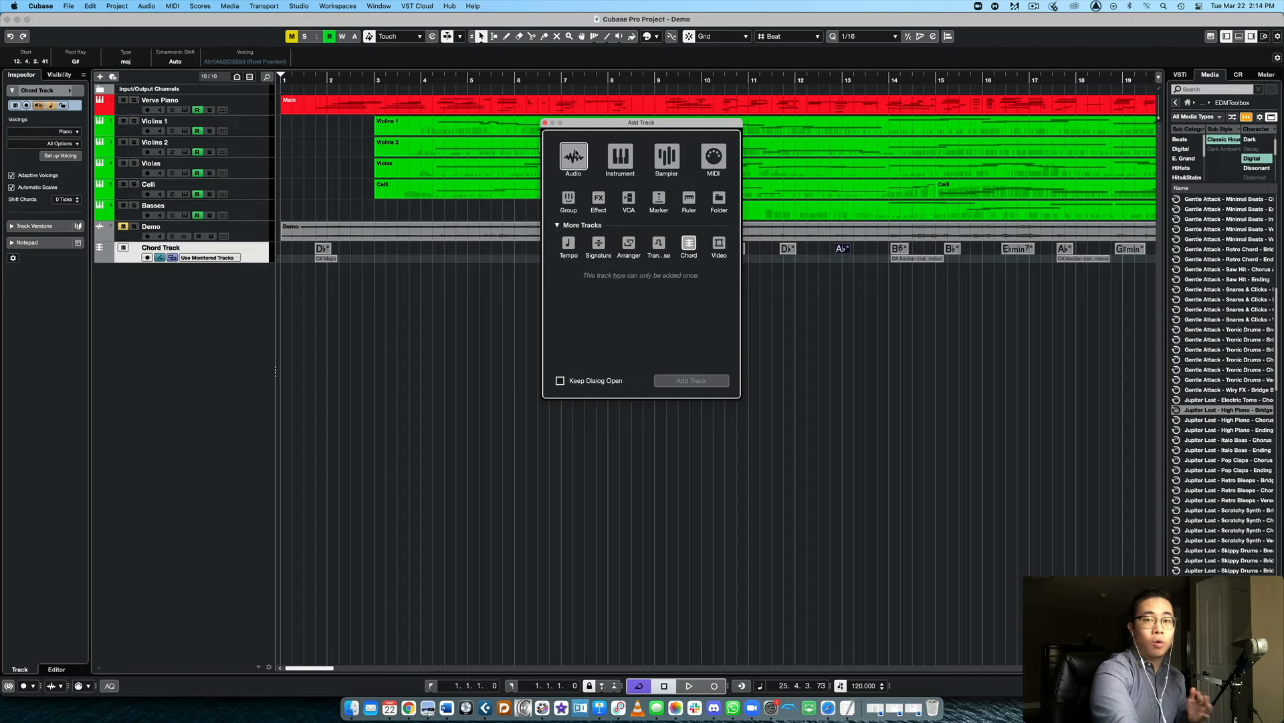
{"action": "left_click", "coordinate": [616, 163]}
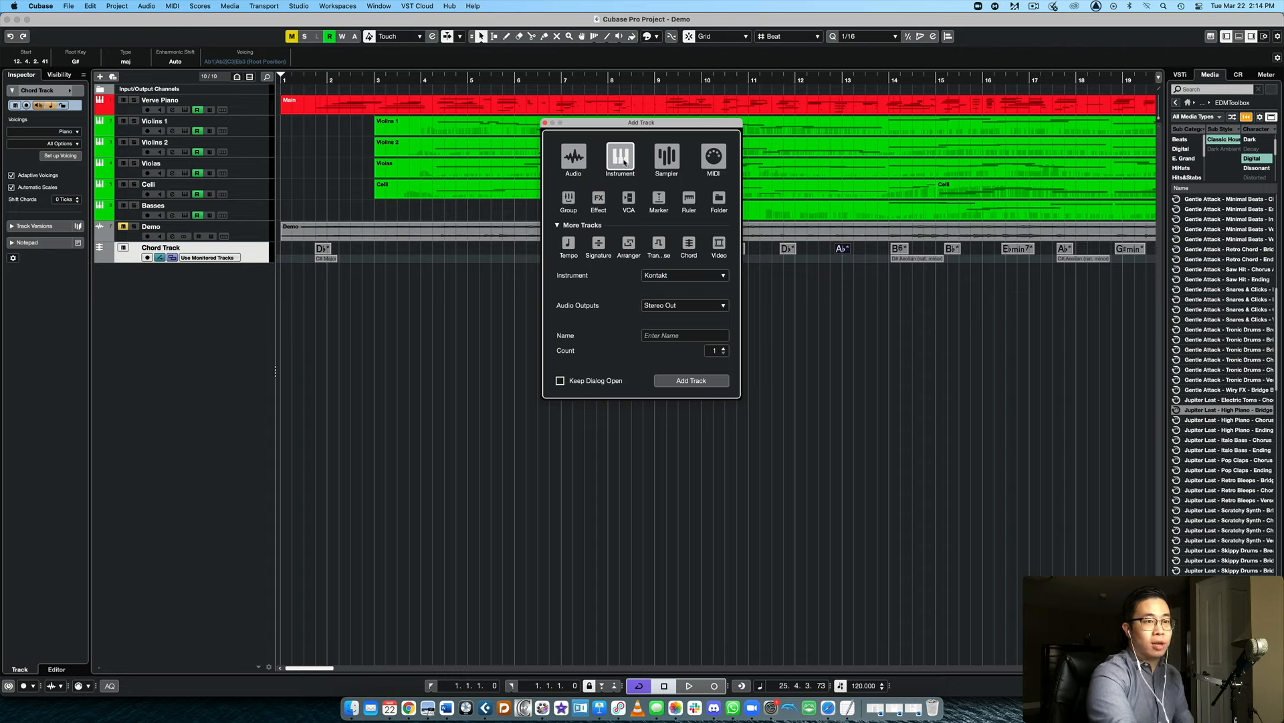
{"action": "left_click", "coordinate": [684, 275]}
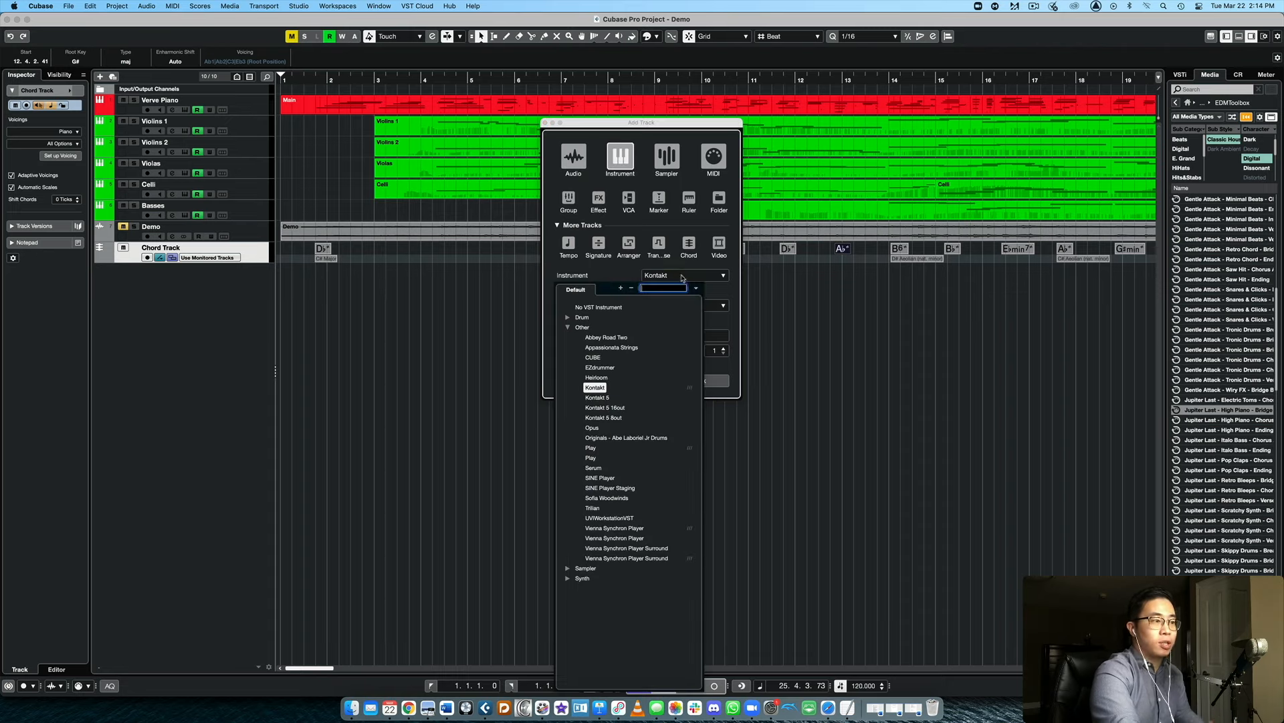
{"action": "left_click", "coordinate": [718, 295]}
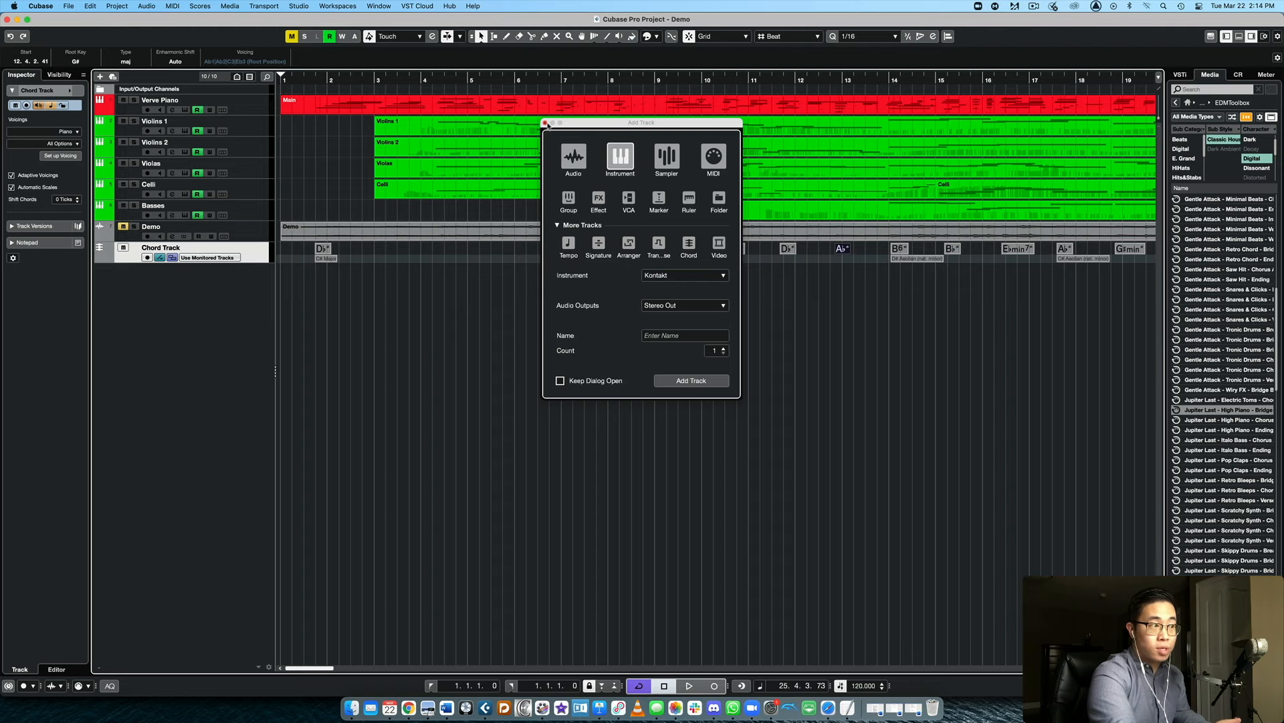
{"action": "left_click", "coordinate": [573, 156]}
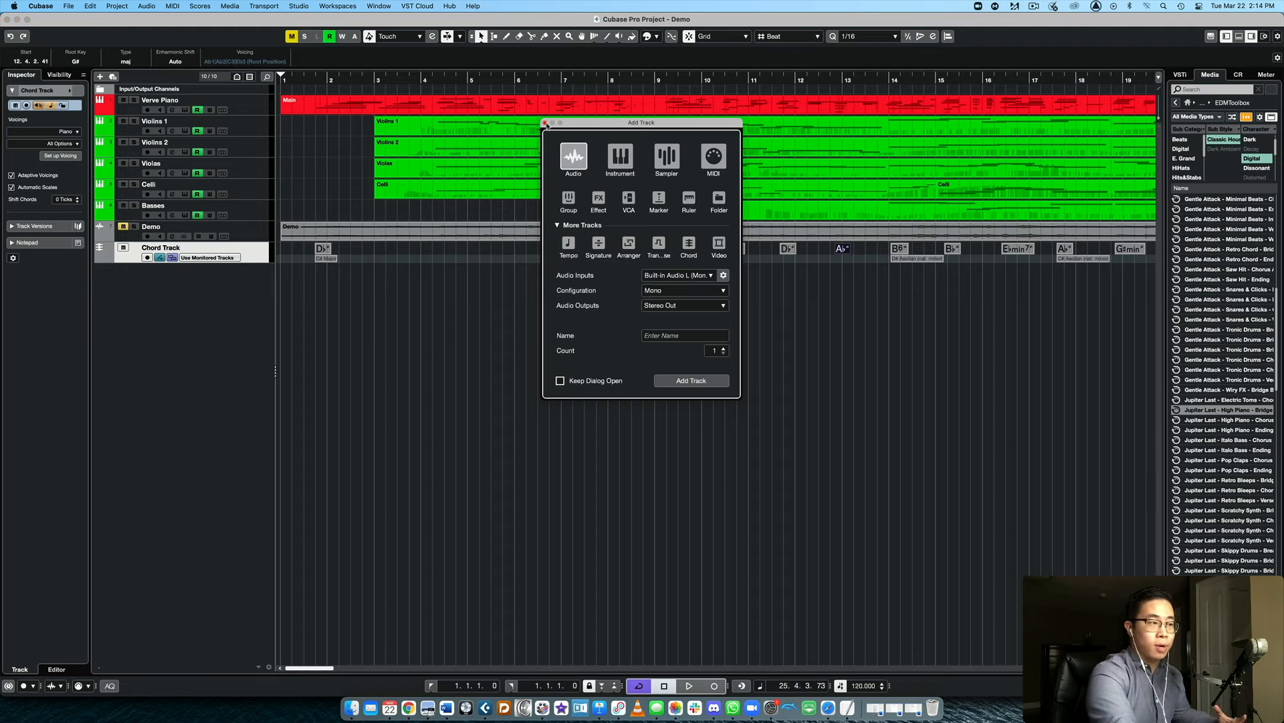
{"action": "left_click", "coordinate": [546, 123]}
Step: Record a short take on the Verve Piano track starting at bar 28
{"action": "left_click", "coordinate": [714, 685]}
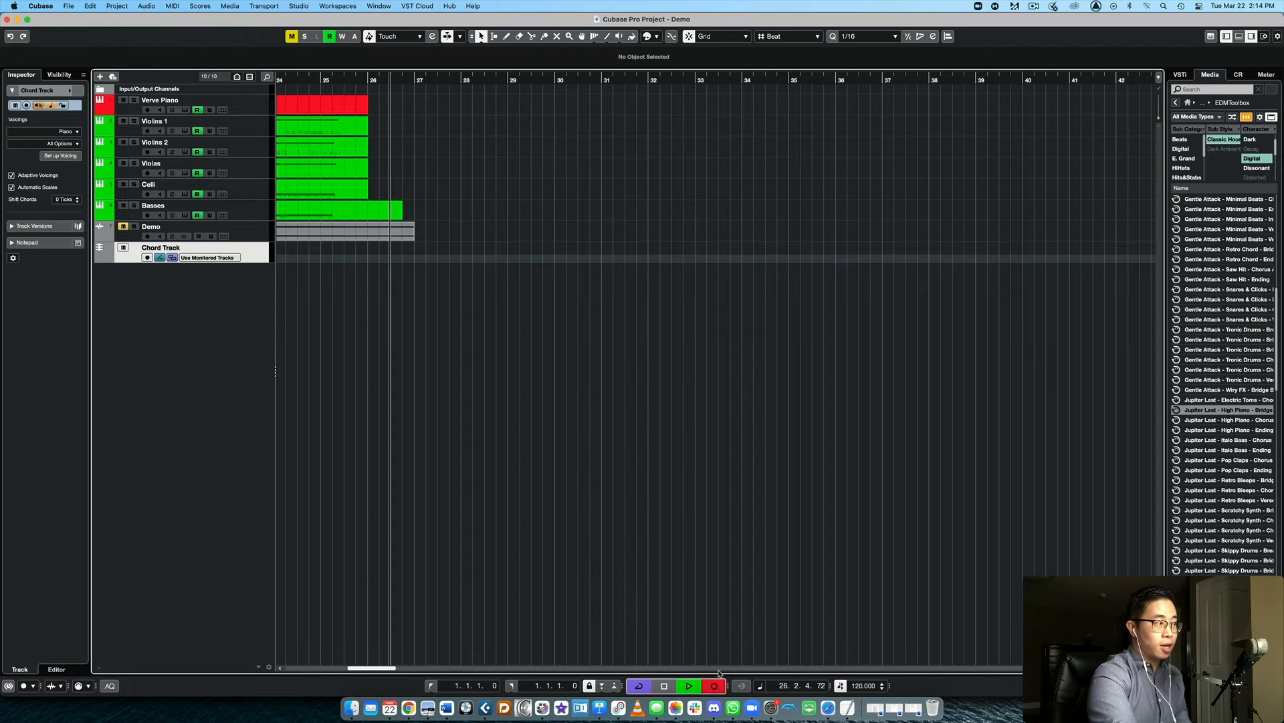
{"action": "key", "text": "space"}
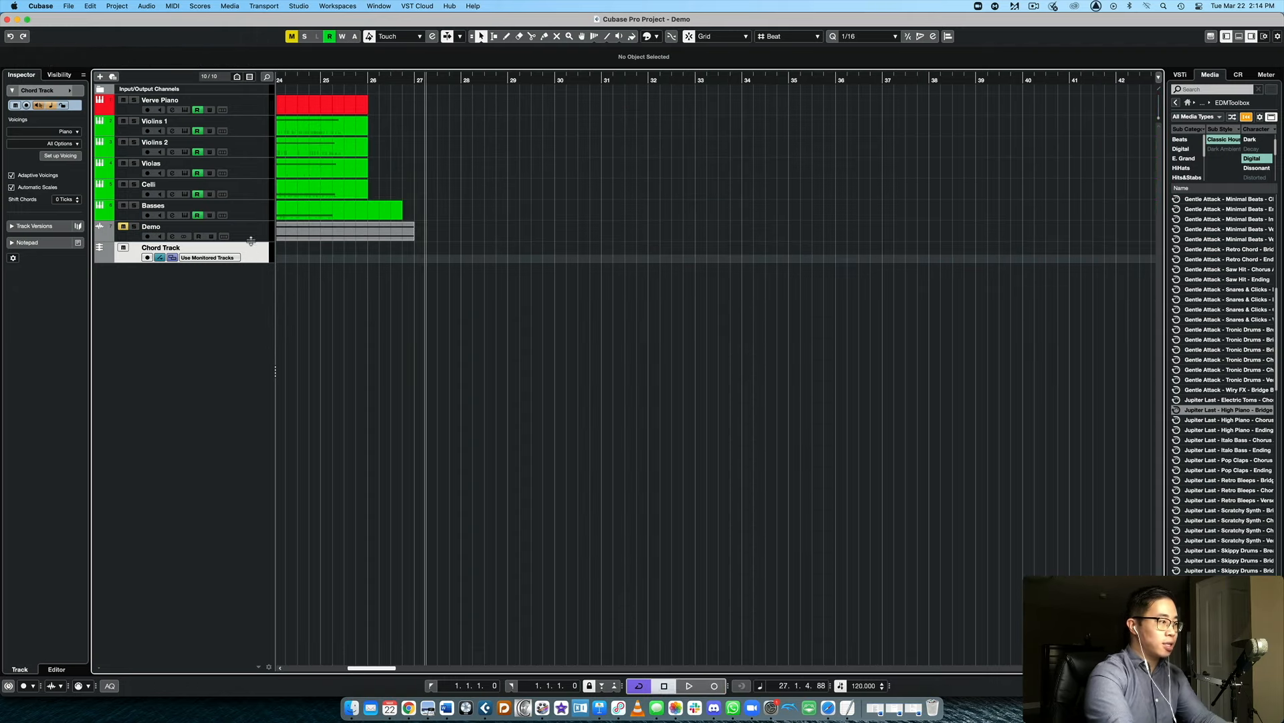
{"action": "left_click", "coordinate": [252, 235]}
{"action": "left_click", "coordinate": [261, 113]}
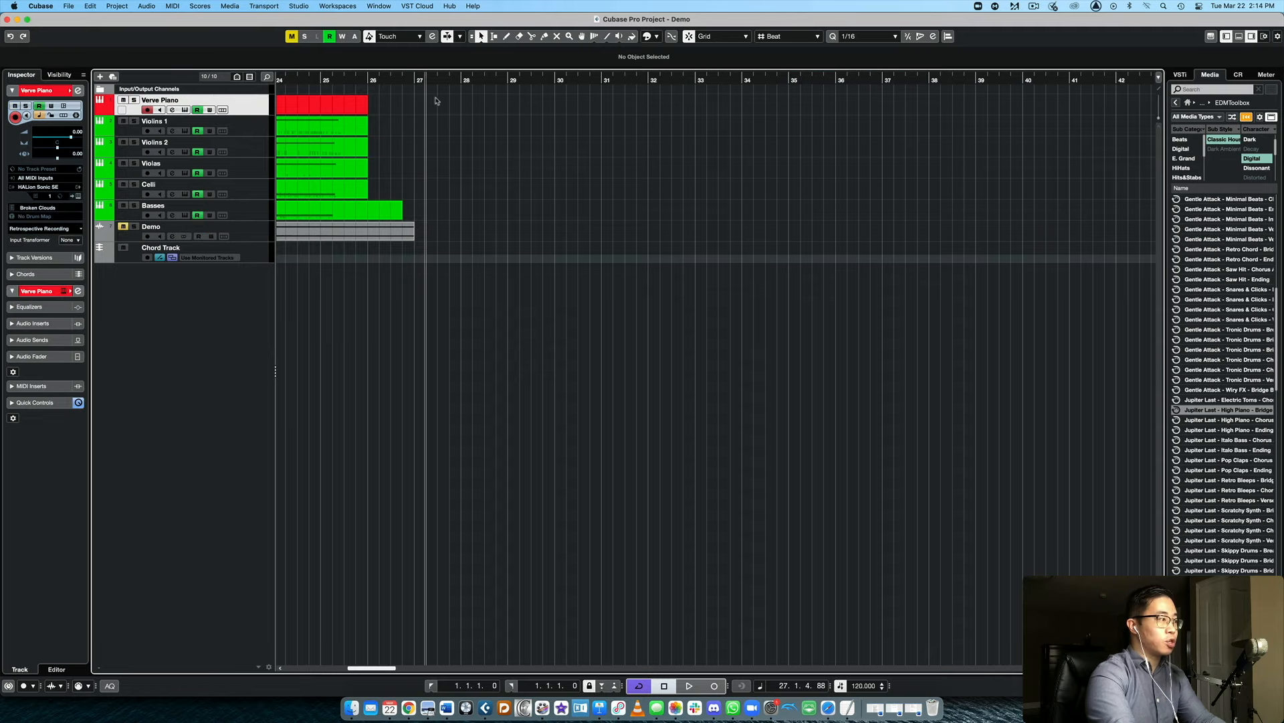
{"action": "left_click_drag", "start_coordinate": [448, 82], "coordinate": [462, 82]}
{"action": "left_click", "coordinate": [714, 685]}
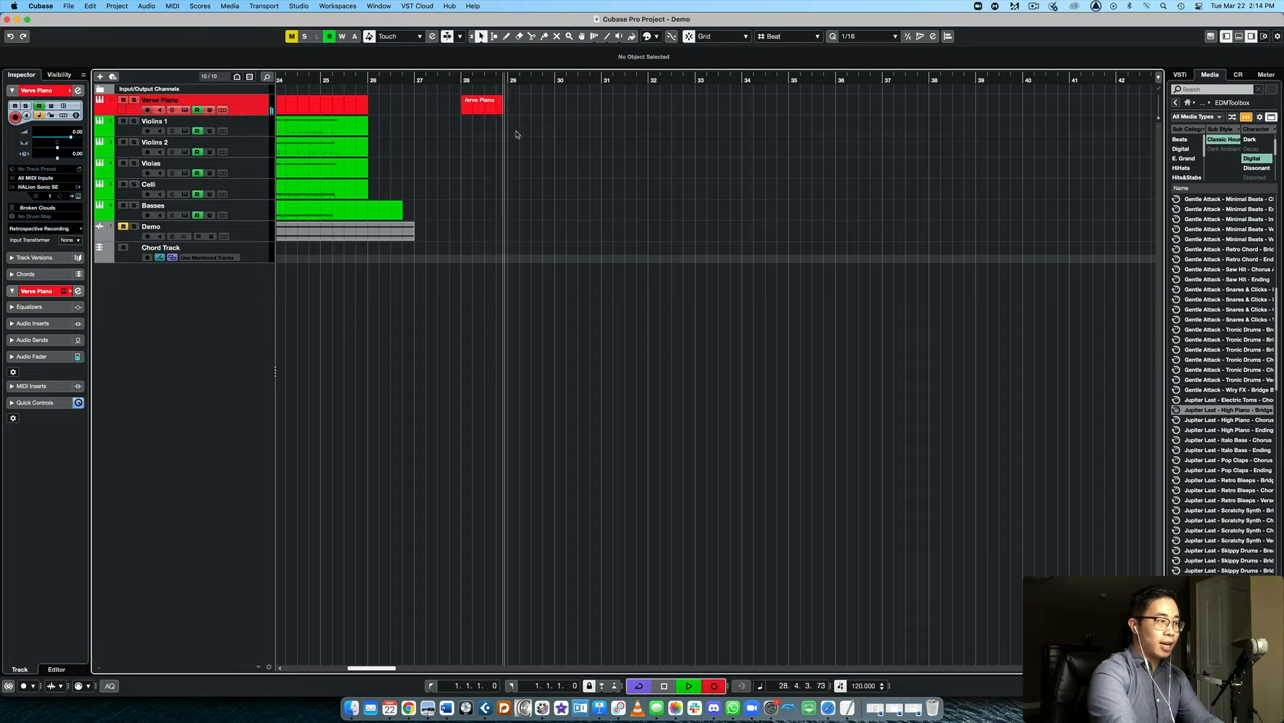
{"action": "key", "text": "space"}
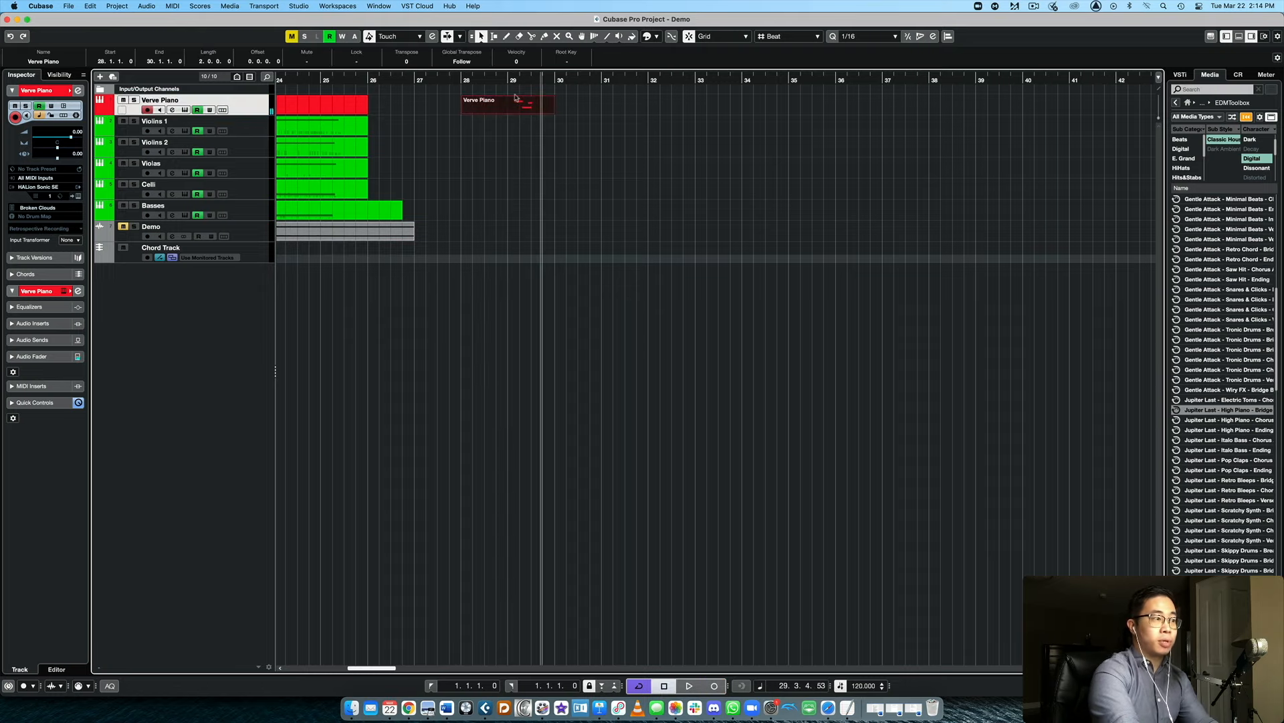
Step: Delete the part recorded at bar 28 on the Verve Piano track and return to the start of the arrangement
{"action": "left_click", "coordinate": [529, 121]}
{"action": "left_click", "coordinate": [528, 108]}
{"action": "key", "text": "Delete"}
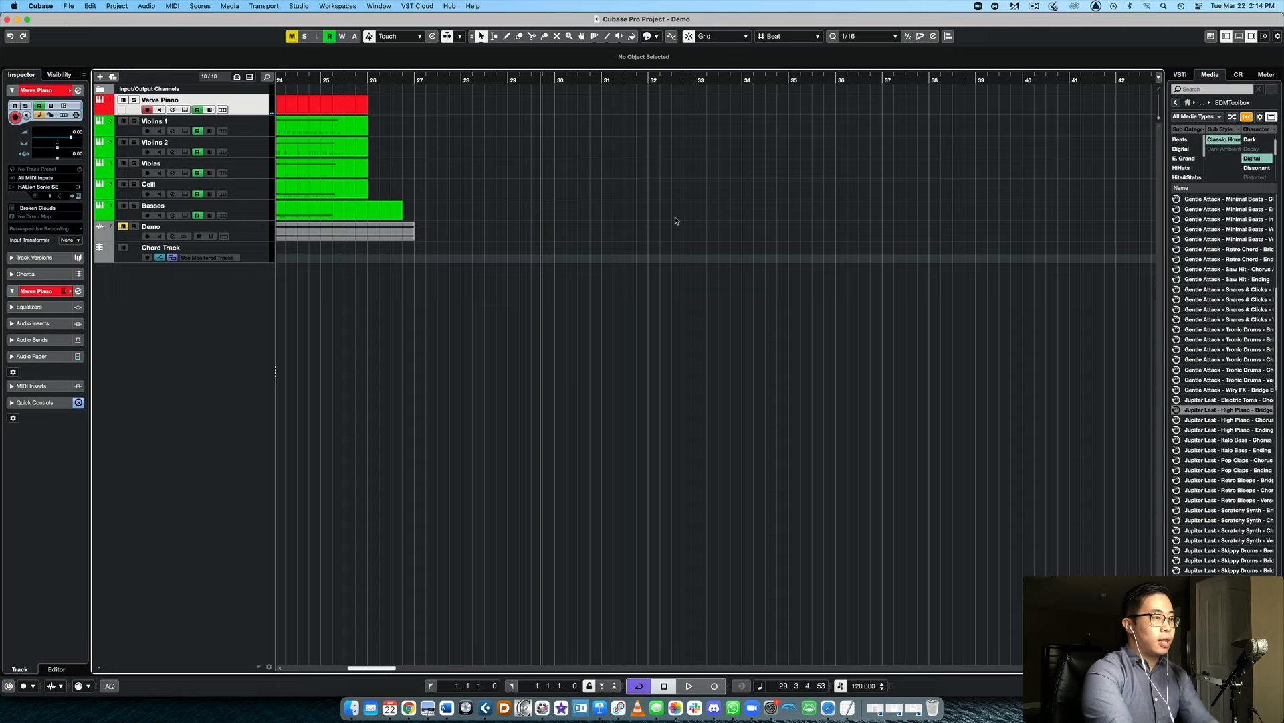
{"action": "scroll", "coordinate": [676, 220], "scroll_direction": "left", "scroll_amount": 15}
{"action": "scroll", "coordinate": [677, 220], "scroll_direction": "right", "scroll_amount": 3}
{"action": "scroll", "coordinate": [677, 220], "scroll_direction": "left", "scroll_amount": 4}
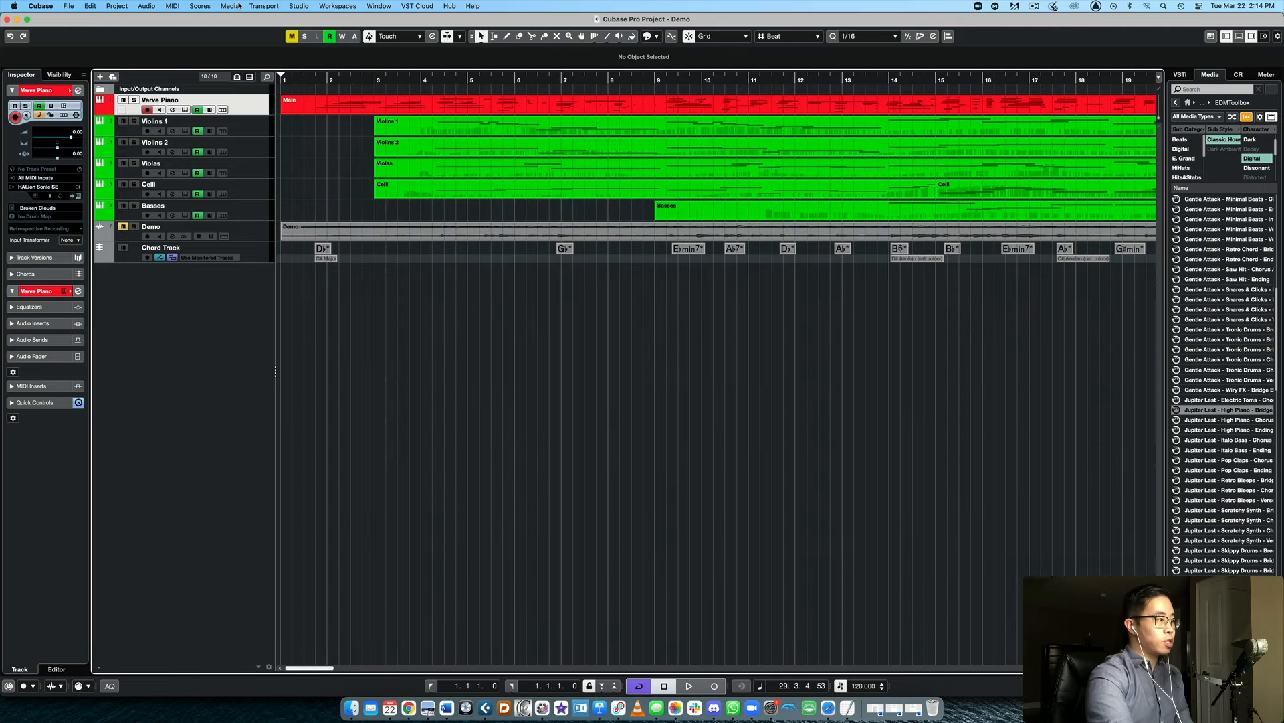
Step: Select the Main piano part, show the MixConsole below the tracks, and set the Stereo Out fader to 0.93
{"action": "double_click", "coordinate": [420, 96]}
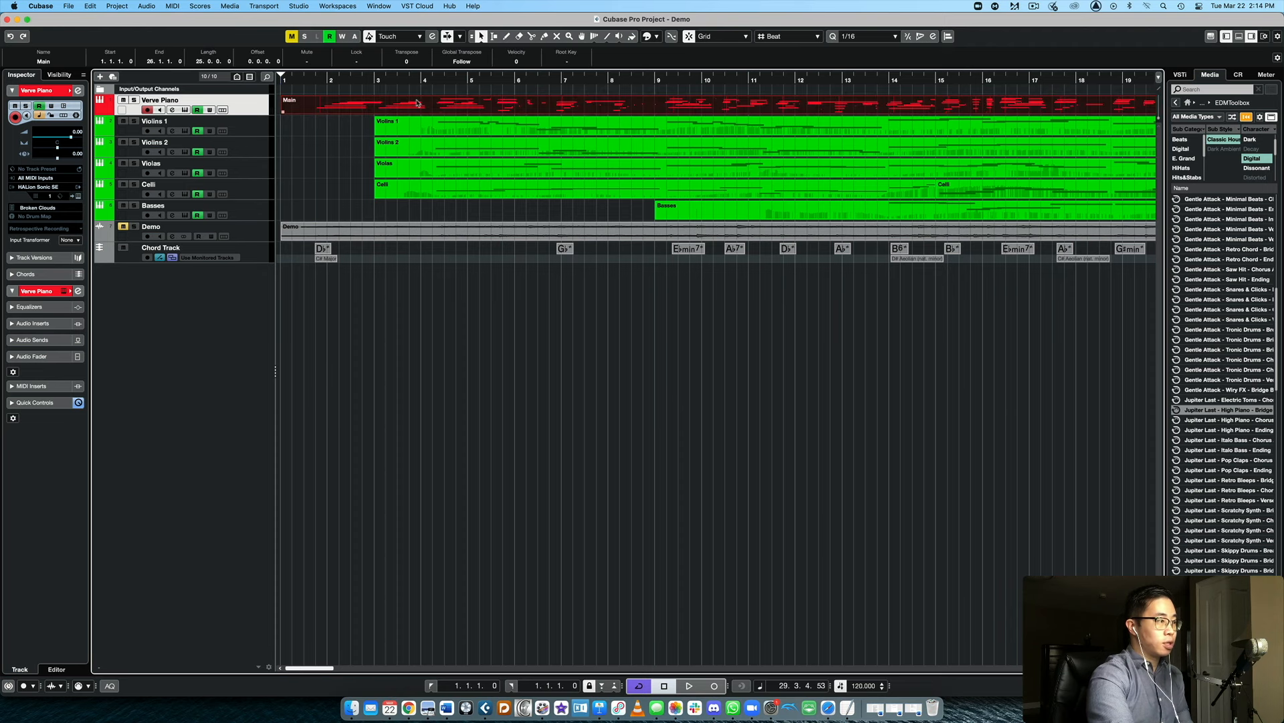
{"action": "left_click", "coordinate": [127, 669]}
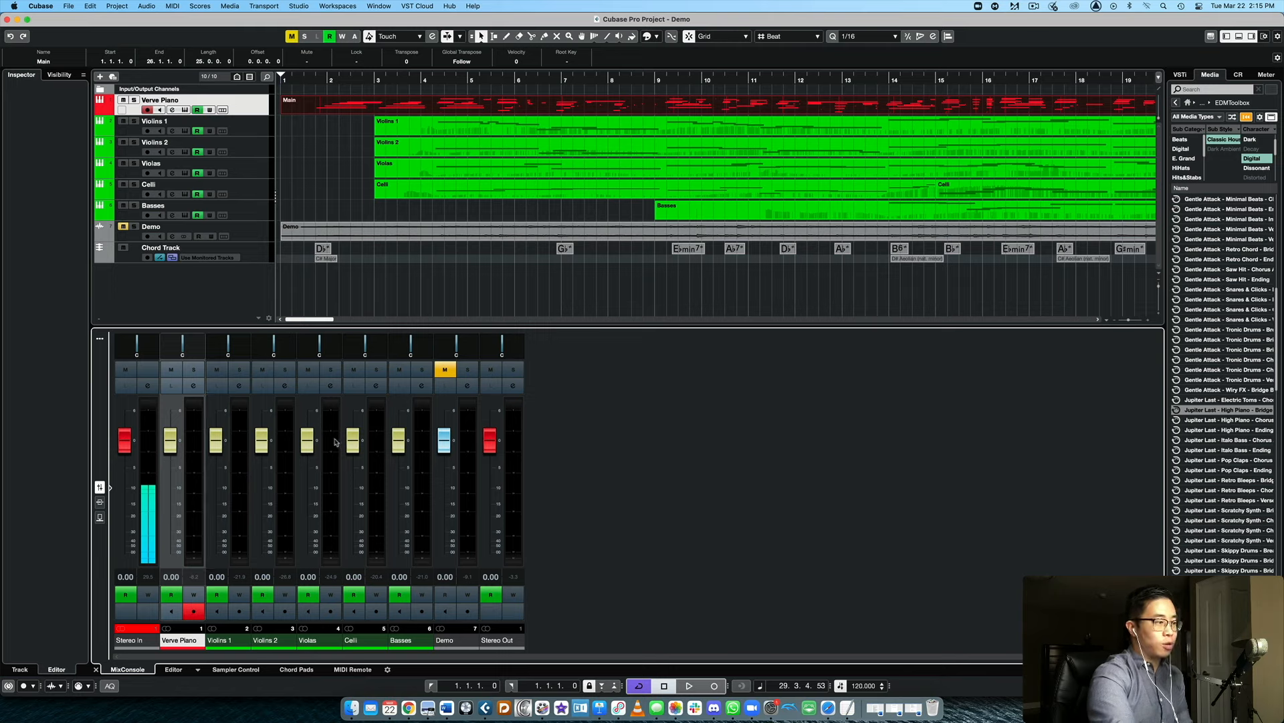
{"action": "scroll", "coordinate": [482, 449], "scroll_direction": "up", "scroll_amount": 5}
{"action": "scroll", "coordinate": [482, 451], "scroll_direction": "down", "scroll_amount": 4}
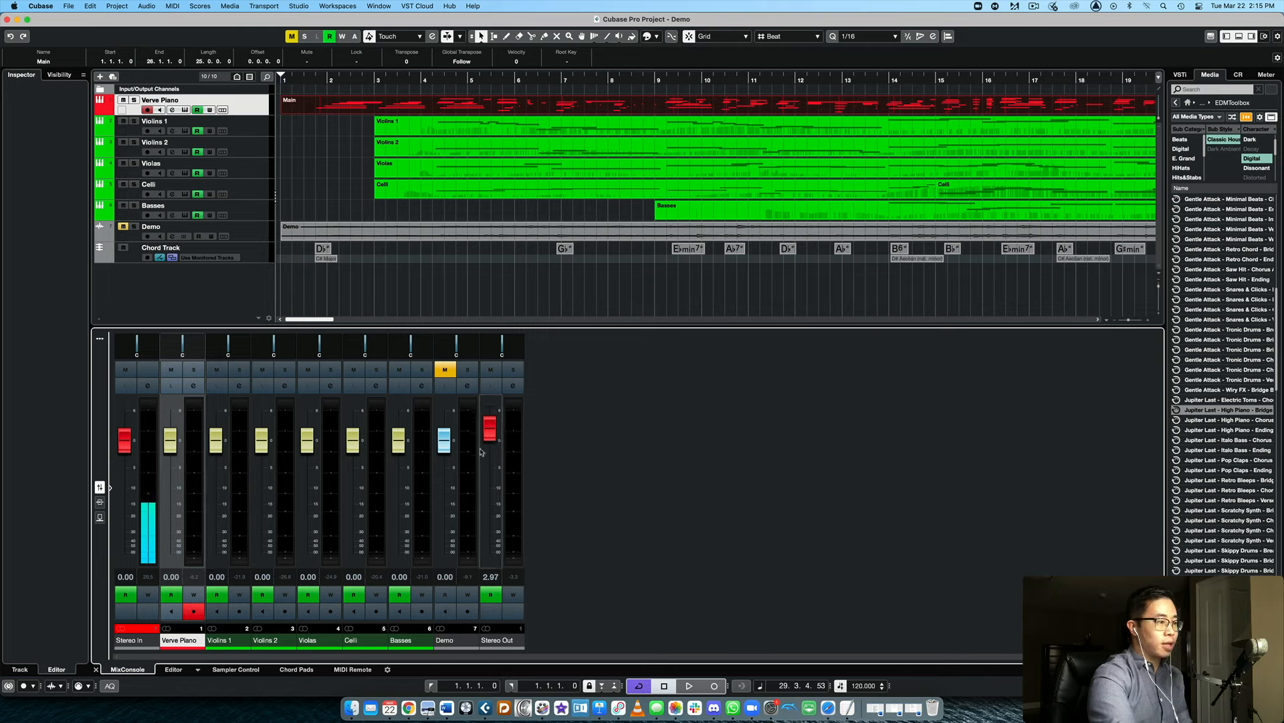
Step: Look at the project's export options, including Audio Mixdown, without exporting anything
{"action": "left_click", "coordinate": [69, 6]}
{"action": "mouse_move", "coordinate": [94, 171]}
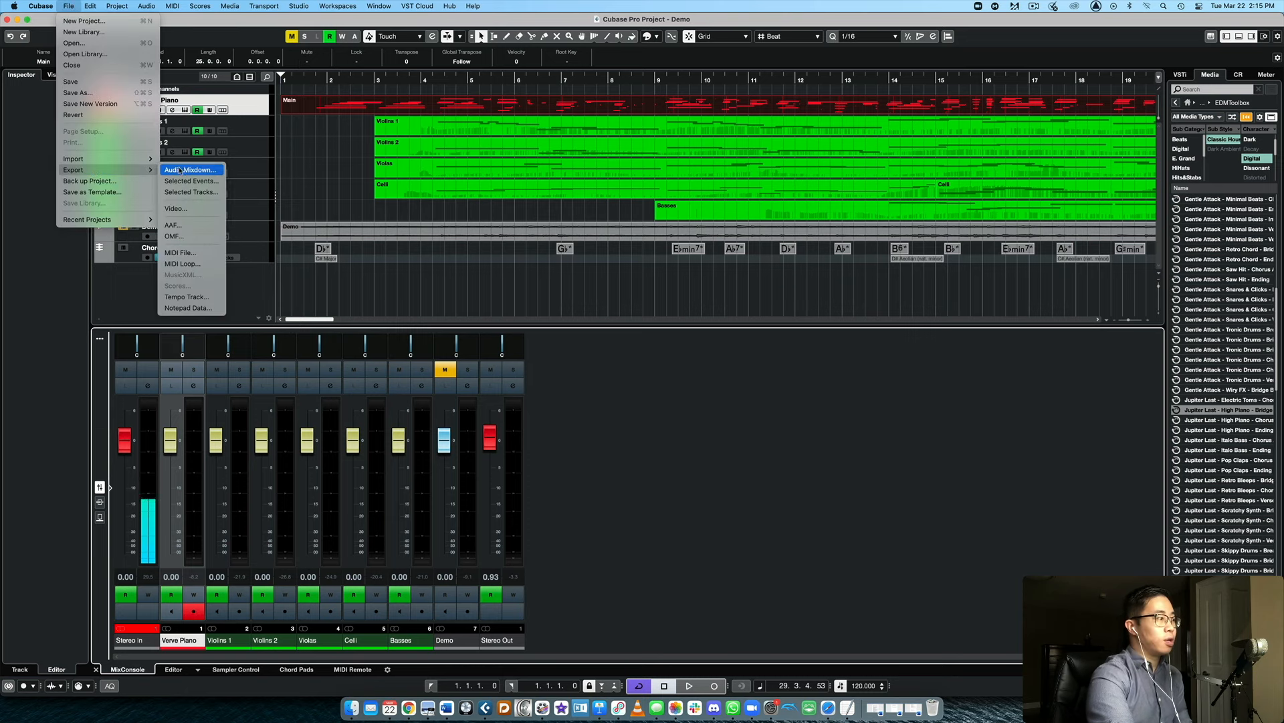
{"action": "left_click", "coordinate": [494, 249]}
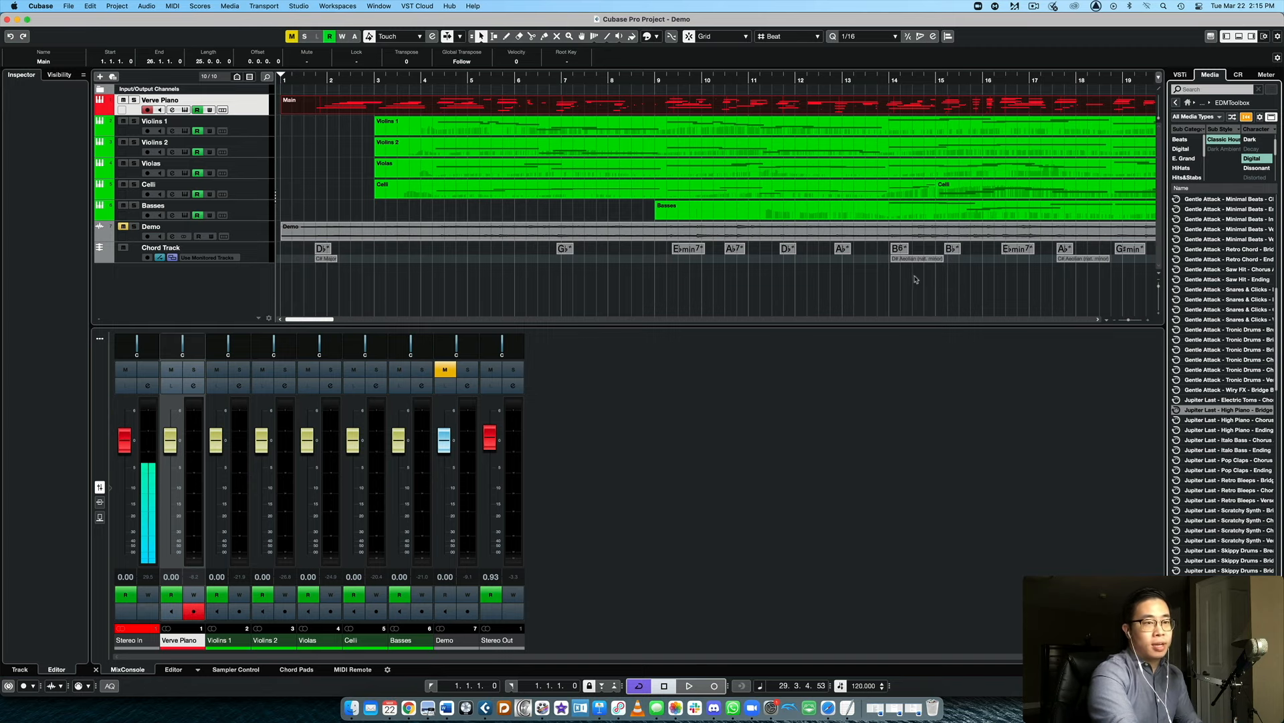
{"action": "scroll", "coordinate": [946, 279], "scroll_direction": "right", "scroll_amount": 10}
{"action": "scroll", "coordinate": [947, 279], "scroll_direction": "left", "scroll_amount": 10}
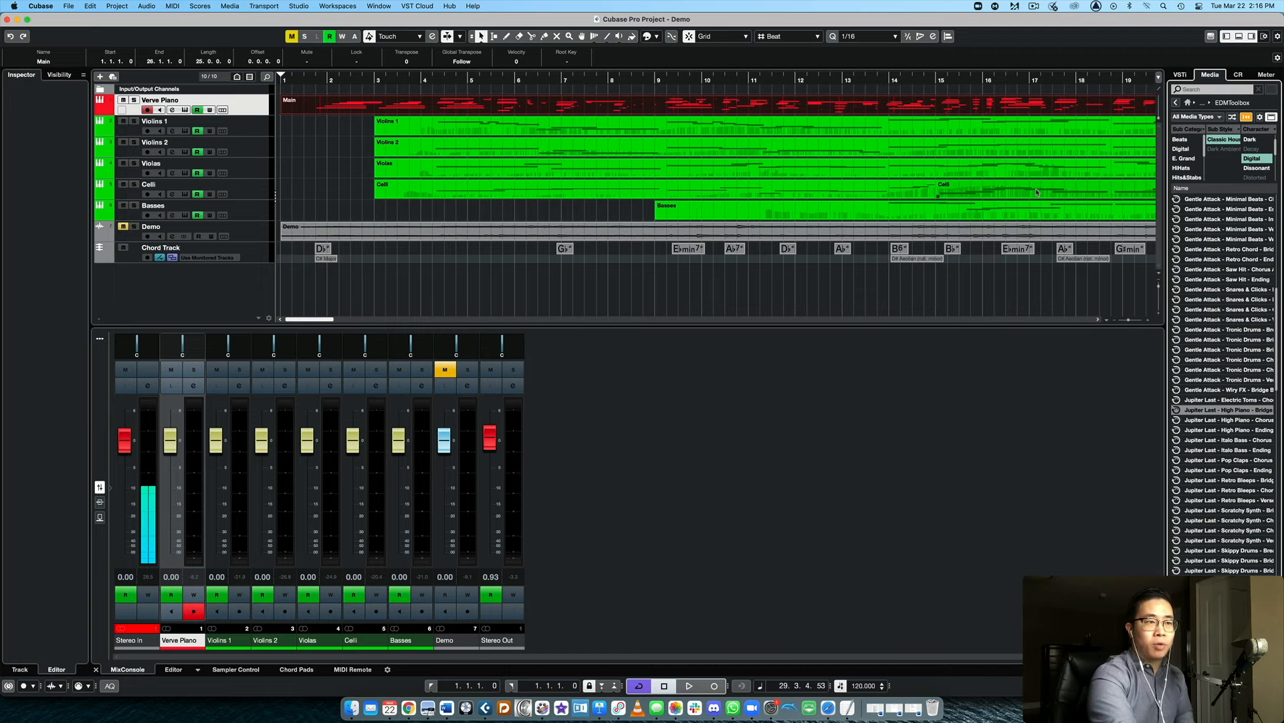
{"action": "scroll", "coordinate": [1036, 192], "scroll_direction": "right", "scroll_amount": 10}
{"action": "scroll", "coordinate": [1036, 188], "scroll_direction": "left", "scroll_amount": 5}
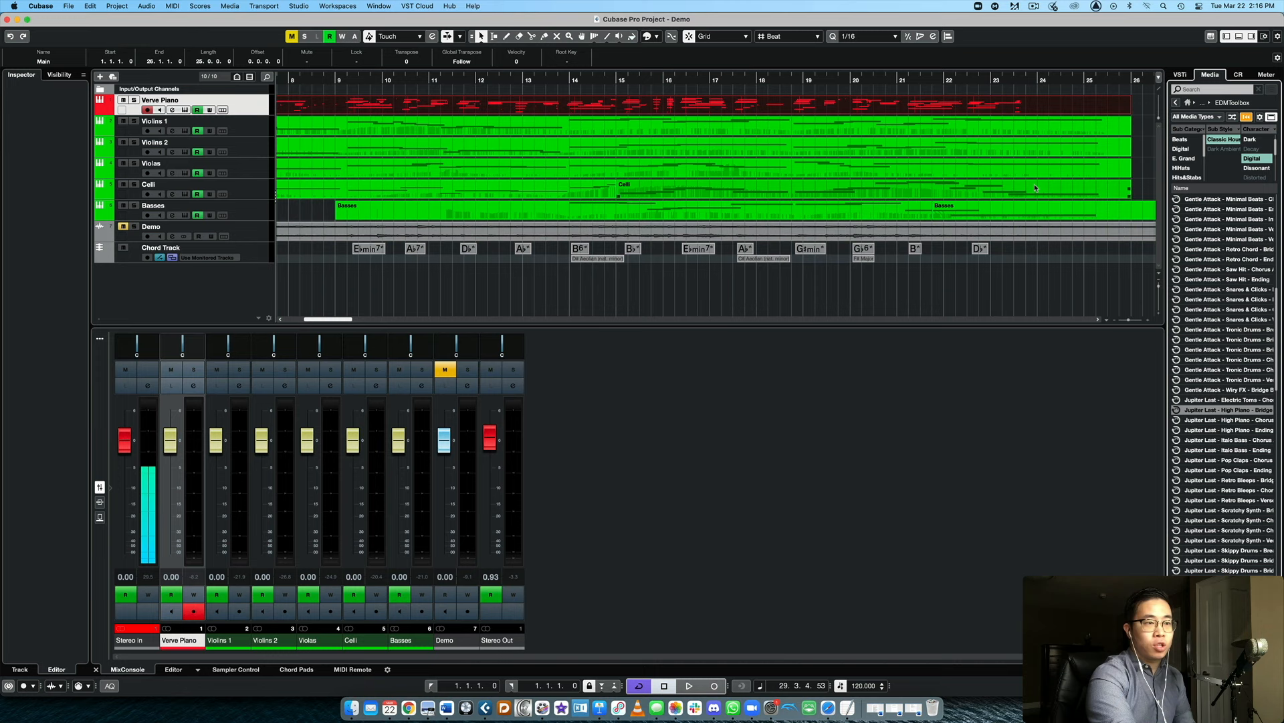
{"action": "scroll", "coordinate": [1036, 188], "scroll_direction": "right", "scroll_amount": 1}
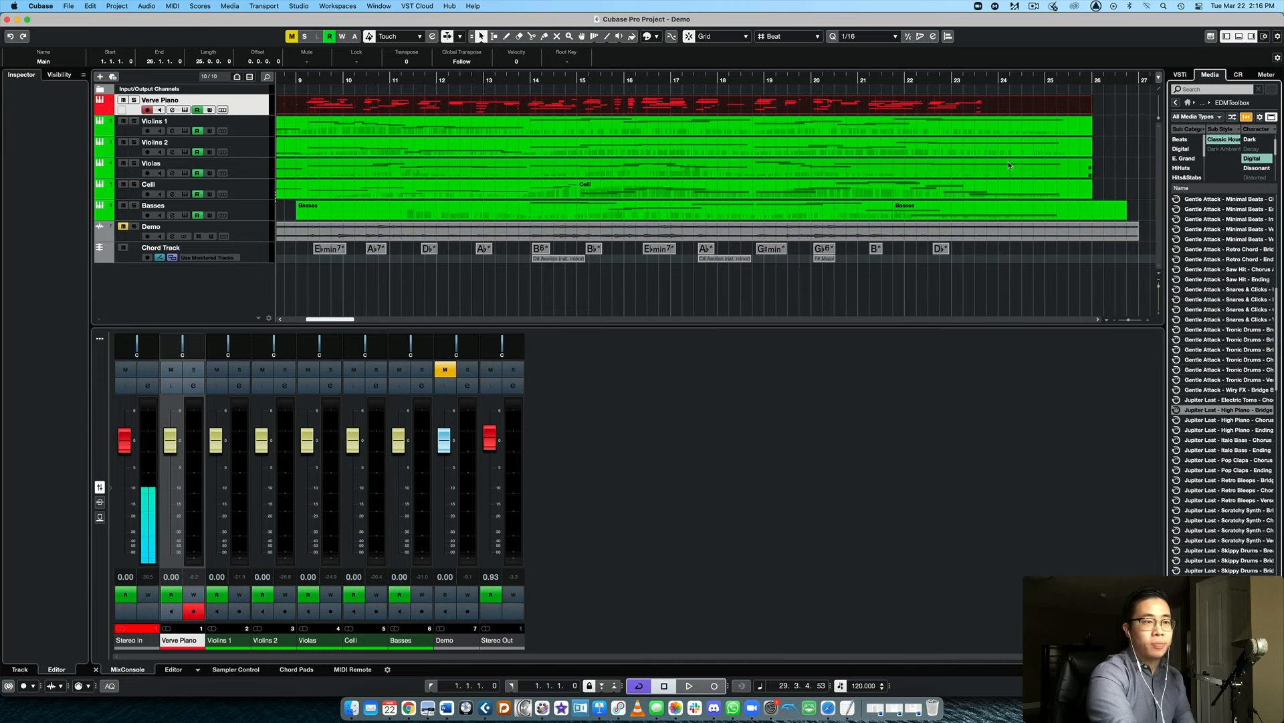
{"action": "scroll", "coordinate": [1035, 188], "scroll_direction": "right", "scroll_amount": 5}
{"action": "scroll", "coordinate": [1004, 161], "scroll_direction": "left", "scroll_amount": 10}
{"action": "scroll", "coordinate": [1002, 159], "scroll_direction": "left", "scroll_amount": 3}
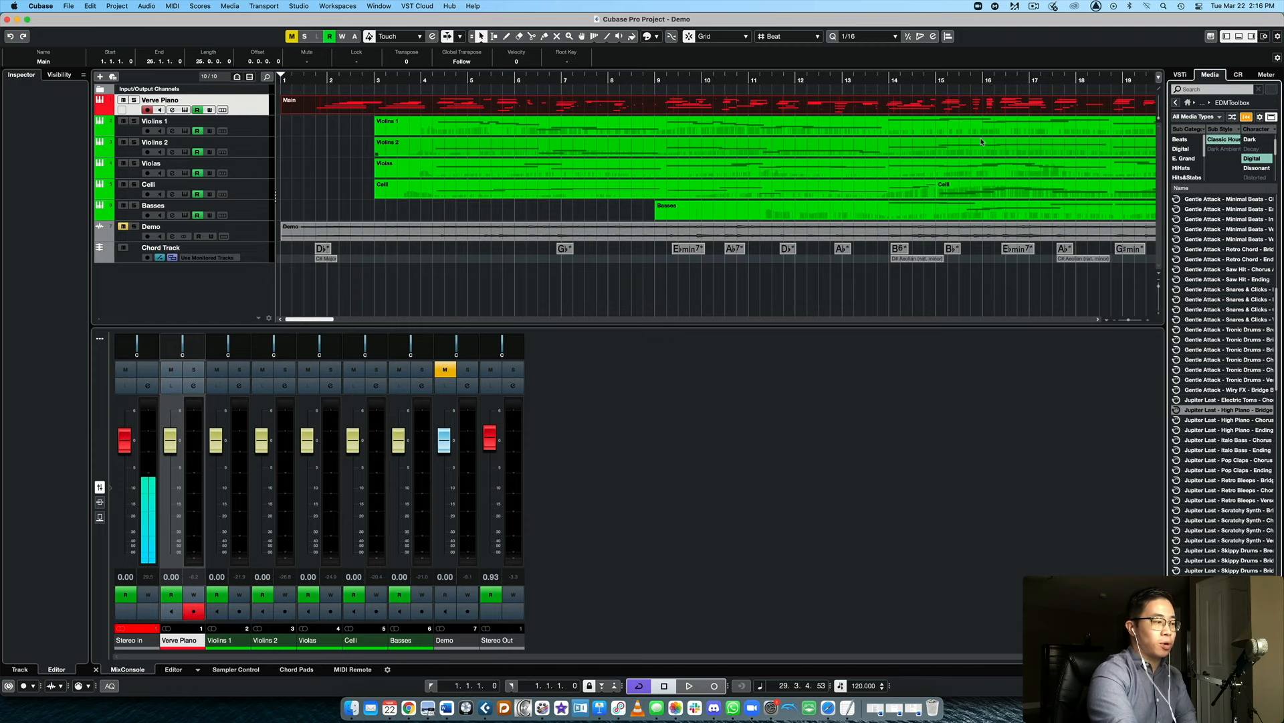
Step: Close the MixConsole area to give the project's tracks the full height
{"action": "left_click", "coordinate": [97, 669]}
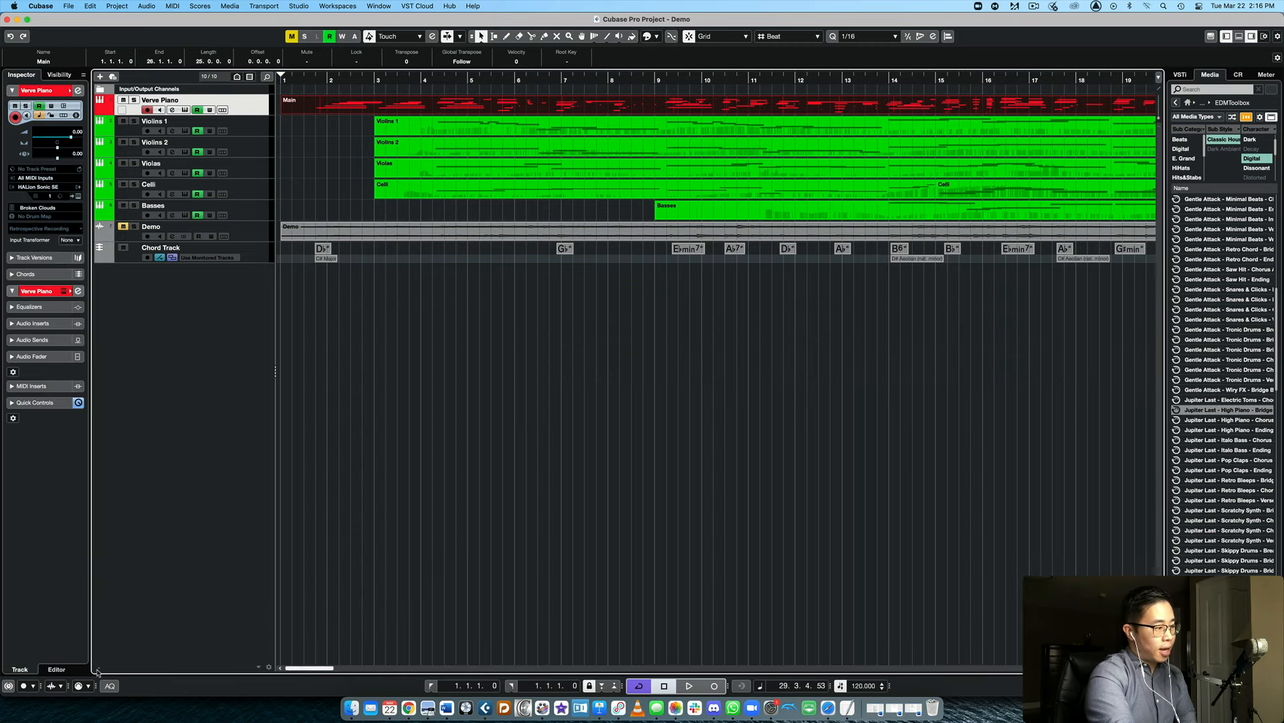
{"action": "scroll", "coordinate": [806, 359], "scroll_direction": "right", "scroll_amount": 5}
{"action": "scroll", "coordinate": [806, 359], "scroll_direction": "left", "scroll_amount": 5}
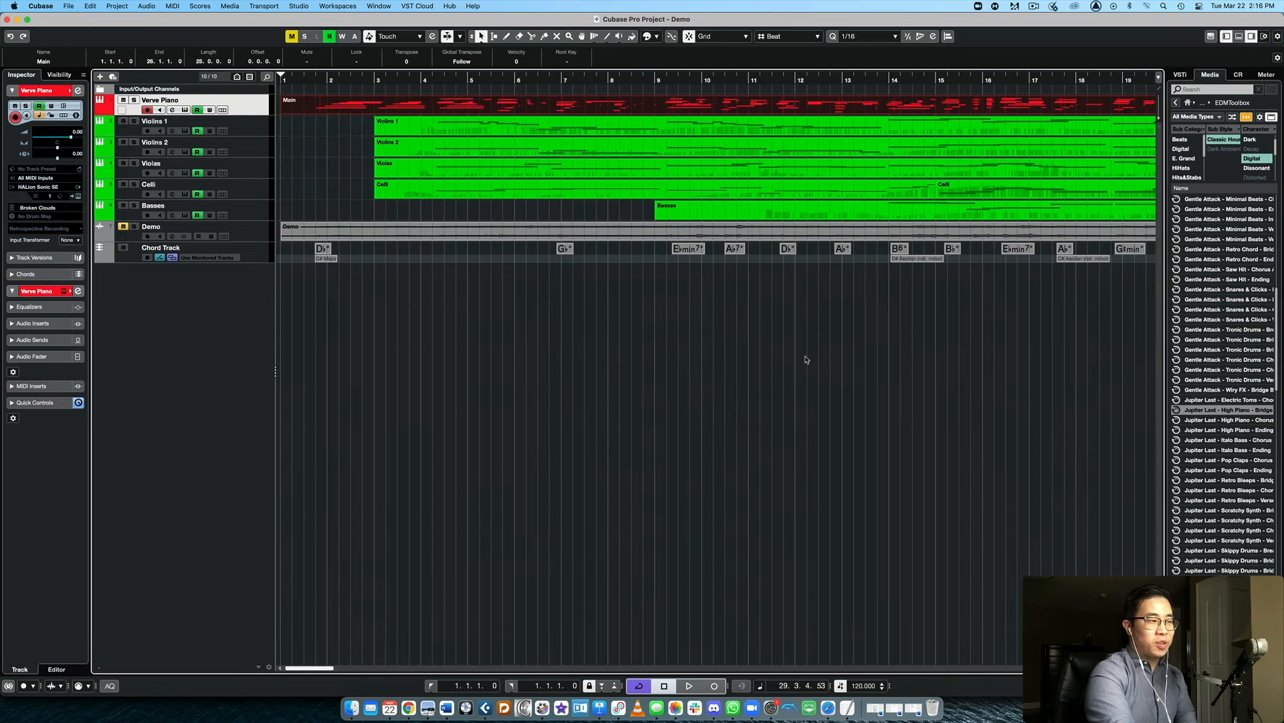